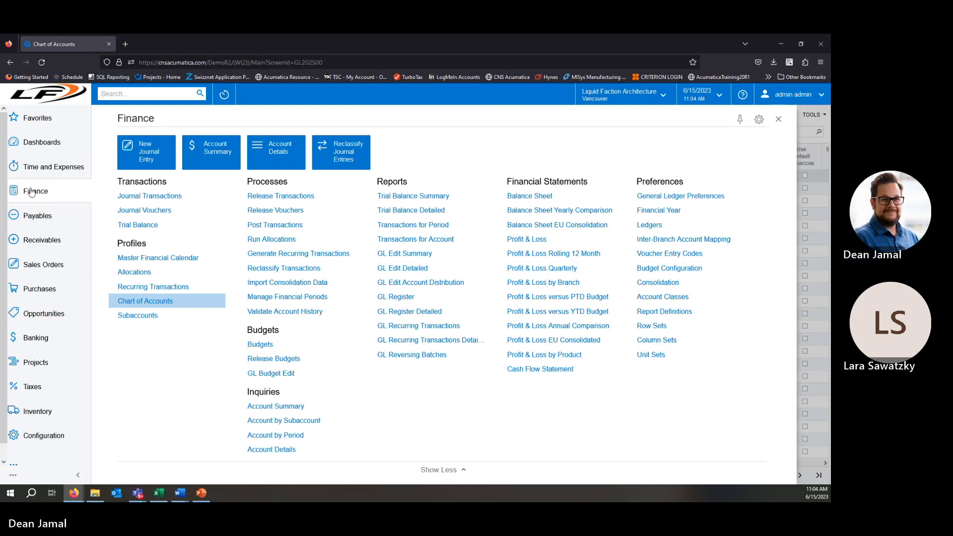
- Open the Chart of Accounts and review the Account Classes list reached from the Petty Cash account's class, closing it when finished
{"action": "left_click", "coordinate": [172, 304]}
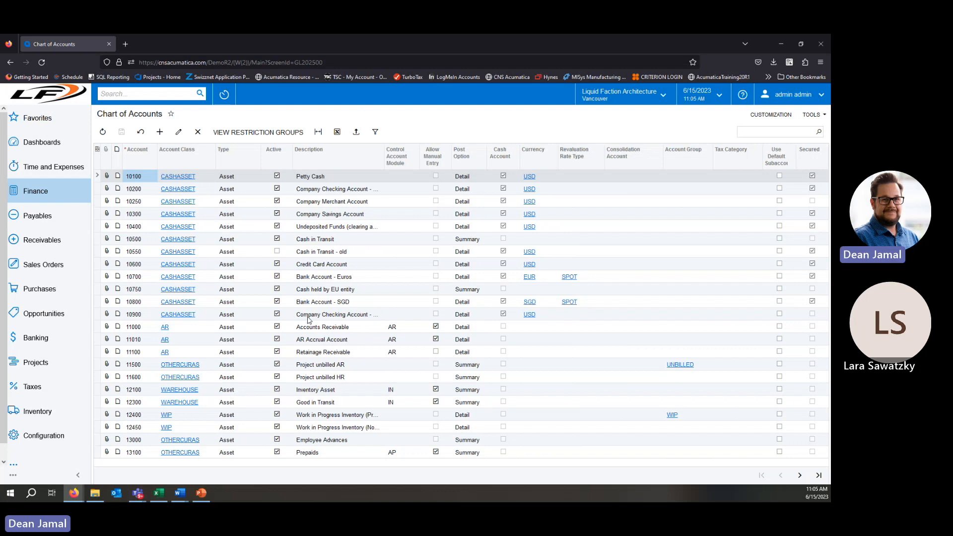
{"action": "key", "text": "alt+Tab"}
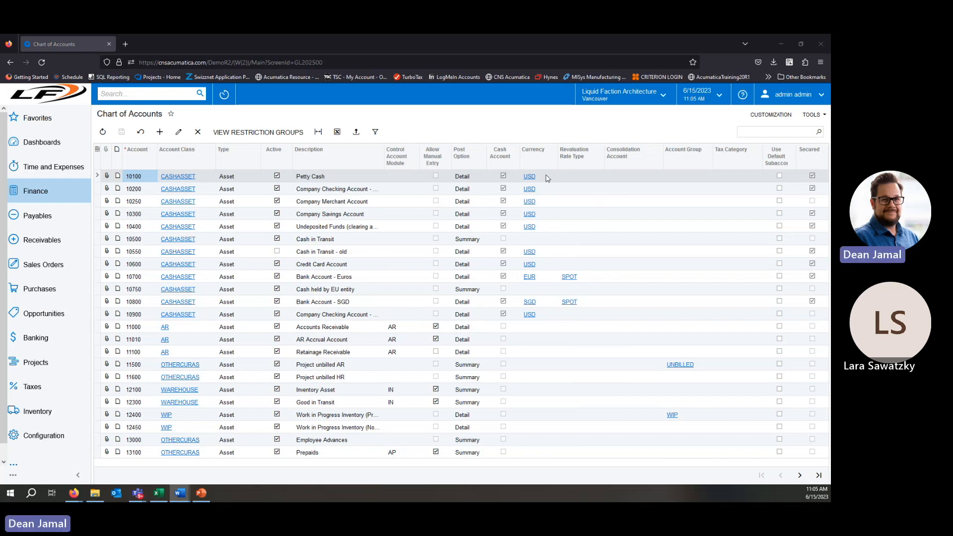
{"action": "left_click", "coordinate": [176, 179]}
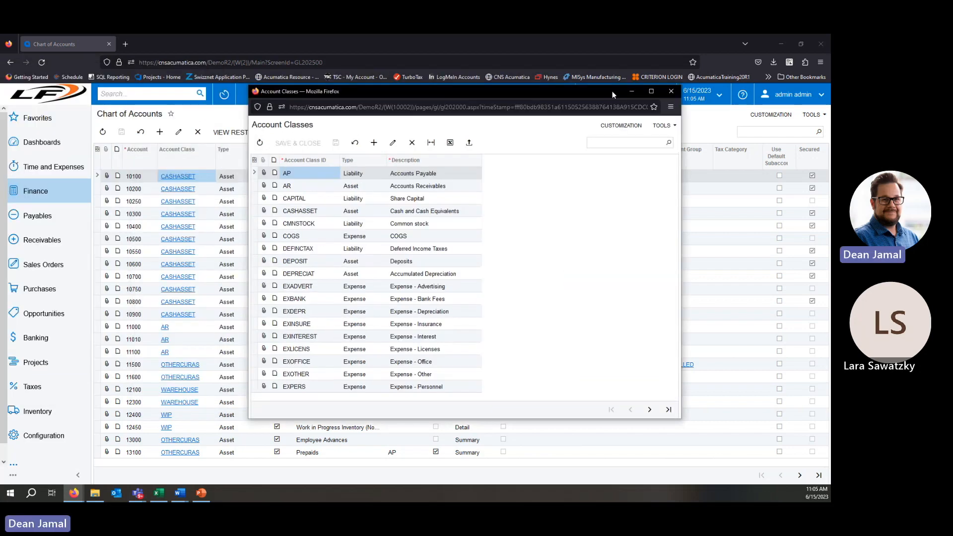
{"action": "left_click", "coordinate": [651, 92]}
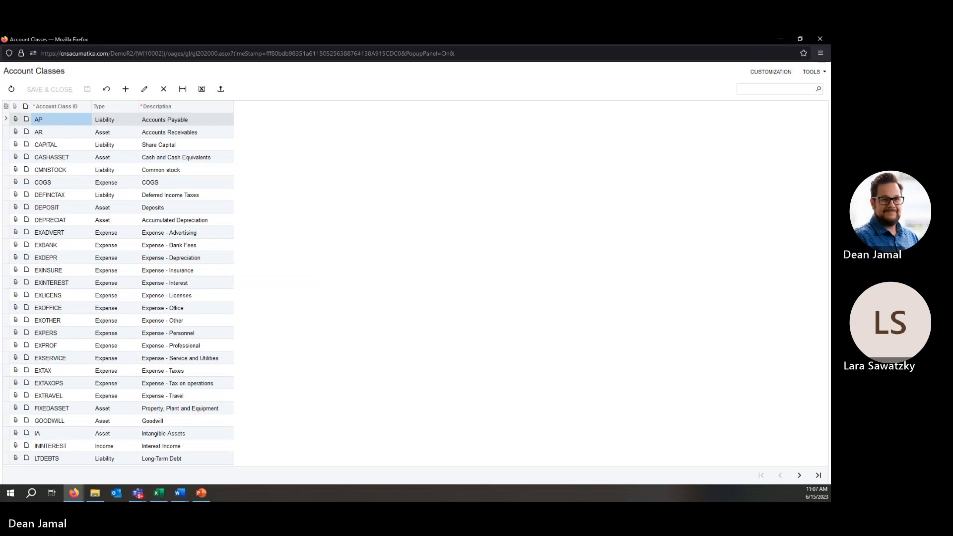
{"action": "left_click", "coordinate": [820, 40]}
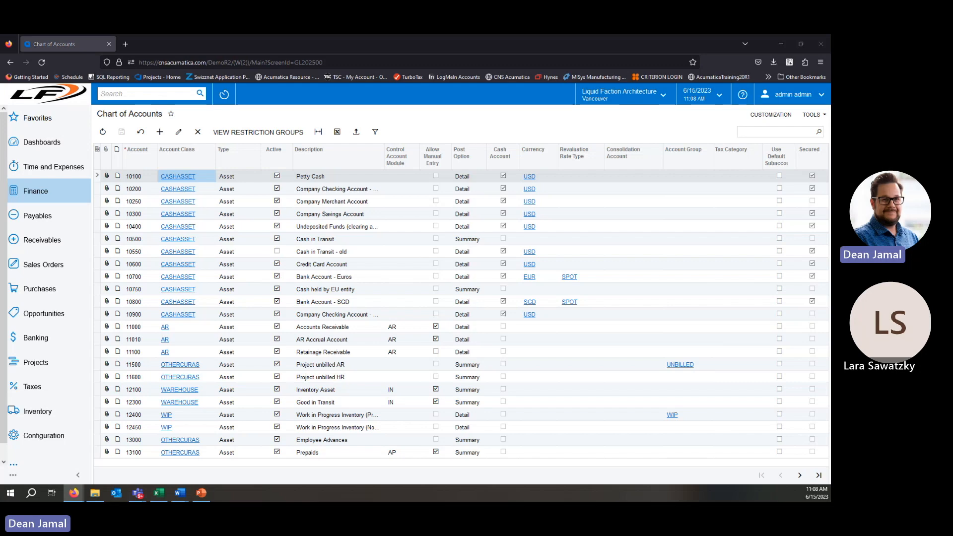
- Switch to the PowerPoint slide show, maximize it and advance from Account Classes to the Report Definitions slide
{"action": "key", "text": "alt+Tab"}
{"action": "left_click_drag", "start_coordinate": [830, 189], "coordinate": [411, 122]}
{"action": "double_click", "coordinate": [391, 121]}
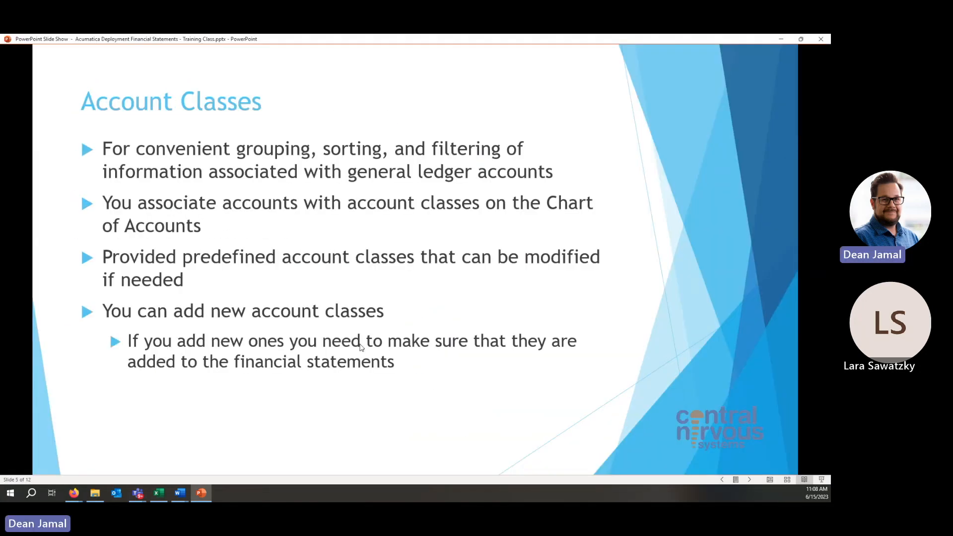
{"action": "left_click", "coordinate": [751, 480]}
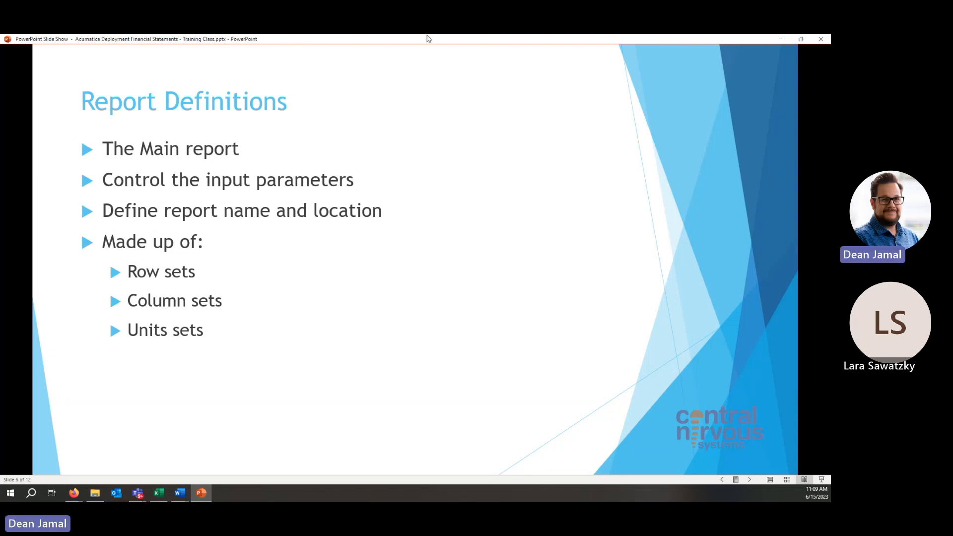
- Return to Acumatica from the slide show and run the Balance Sheet financial statement for the ACTUAL ledger and period 06-2023
{"action": "left_click_drag", "start_coordinate": [438, 42], "coordinate": [831, 89]}
{"action": "left_click", "coordinate": [57, 199]}
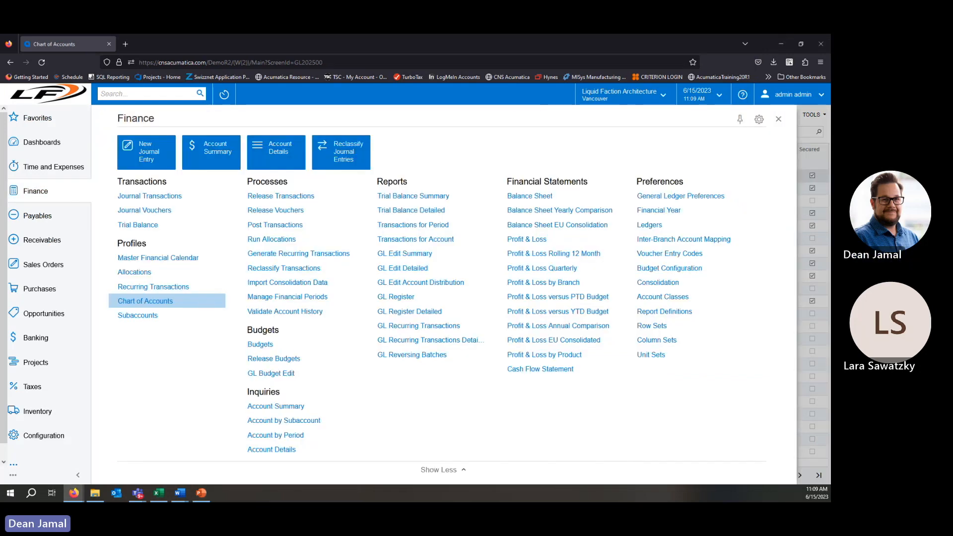
{"action": "left_click", "coordinate": [543, 198]}
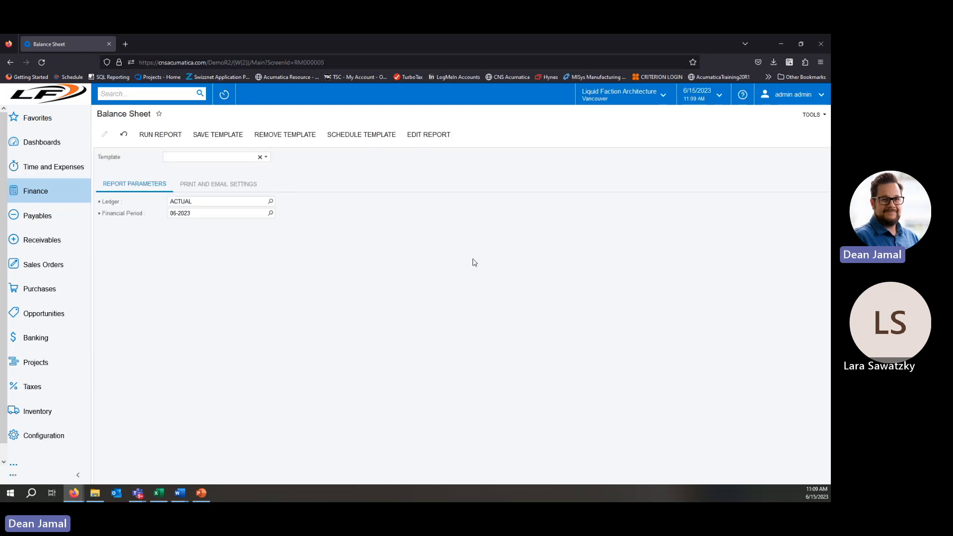
{"action": "left_click", "coordinate": [271, 215]}
{"action": "left_click", "coordinate": [539, 256]}
{"action": "left_click", "coordinate": [143, 134]}
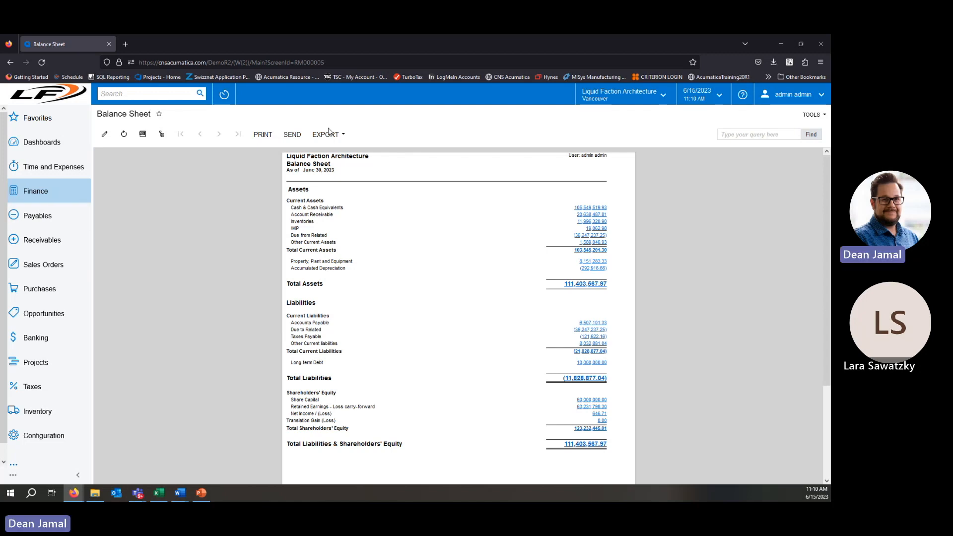
- Open the Balance Sheet report's definition for editing and compare its requested data source settings with the report's parameter form
{"action": "left_click", "coordinate": [103, 135]}
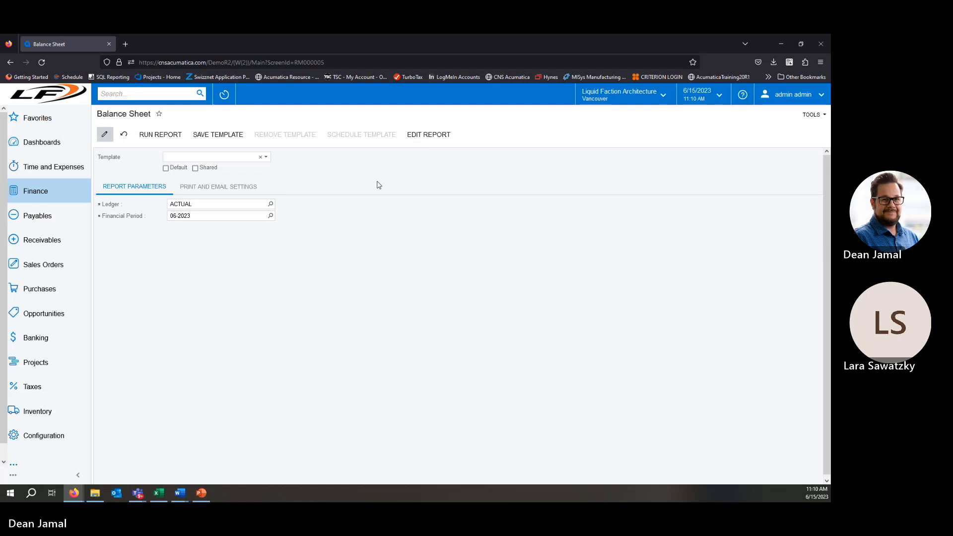
{"action": "left_click", "coordinate": [428, 134]}
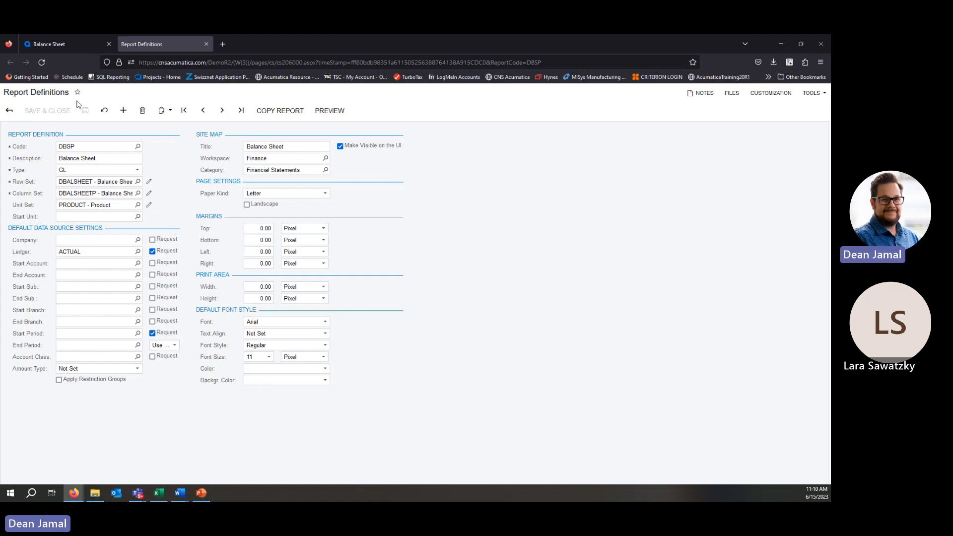
{"action": "left_click", "coordinate": [103, 159]}
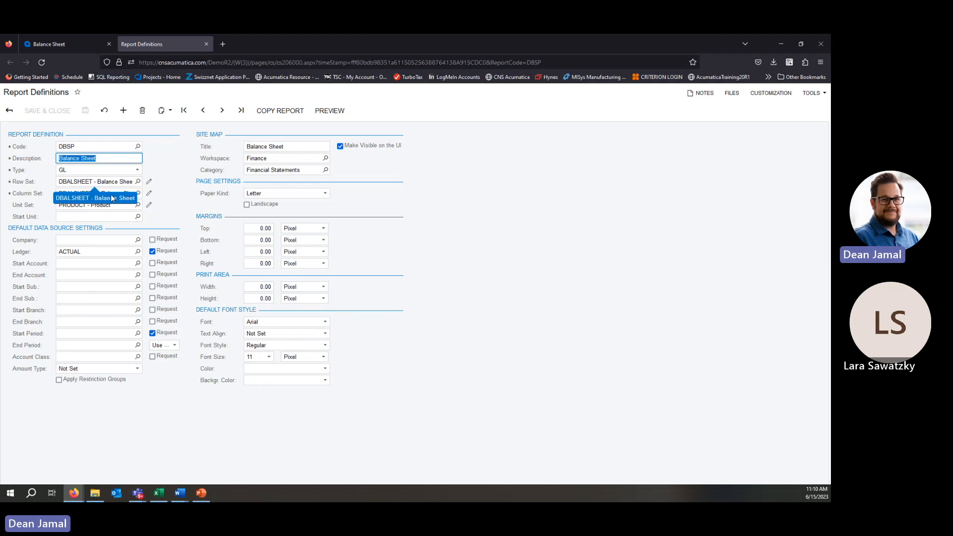
{"action": "left_click", "coordinate": [177, 192]}
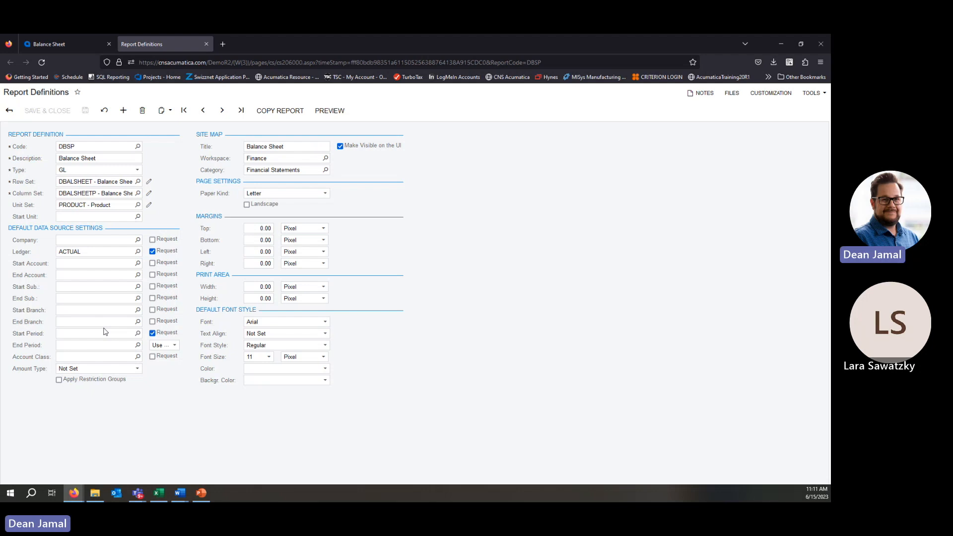
{"action": "left_click", "coordinate": [76, 45]}
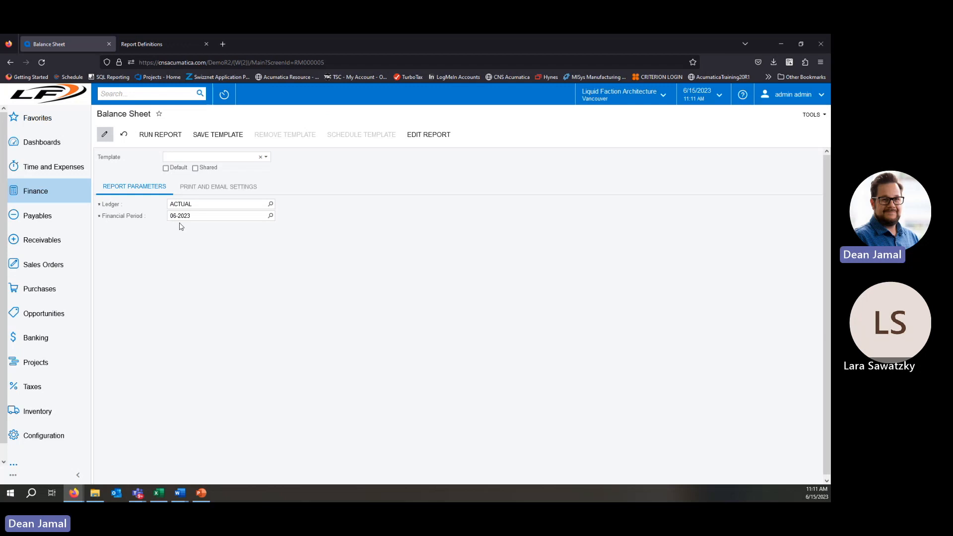
{"action": "left_click", "coordinate": [171, 51]}
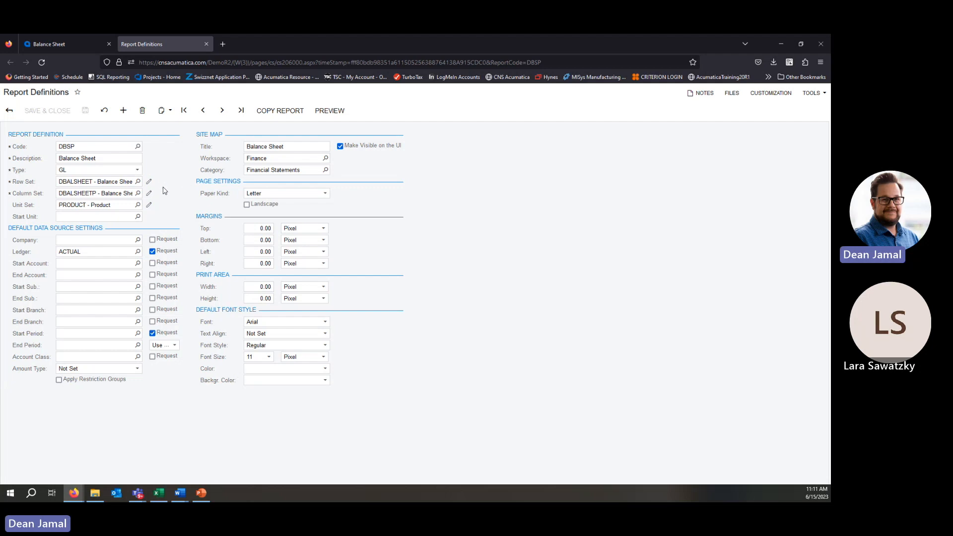
- Switch to the PowerPoint slide show, maximize it and advance to the Row Sets slide
{"action": "left_click", "coordinate": [208, 500]}
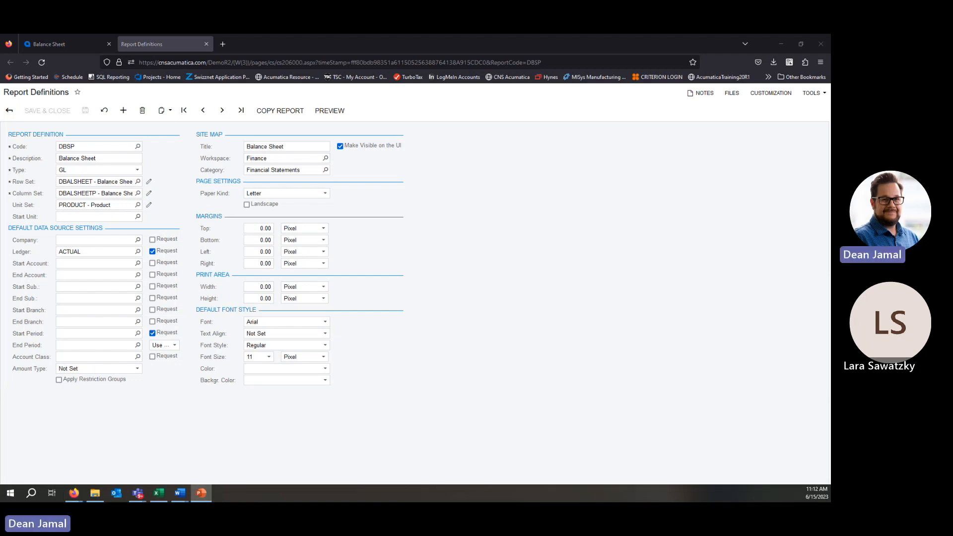
{"action": "left_click_drag", "start_coordinate": [831, 144], "coordinate": [515, 135]}
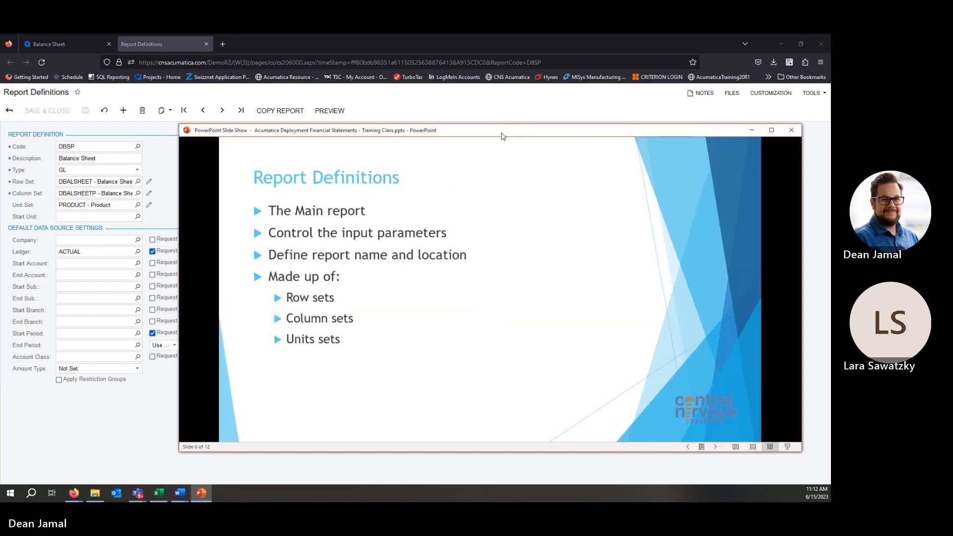
{"action": "double_click", "coordinate": [502, 136]}
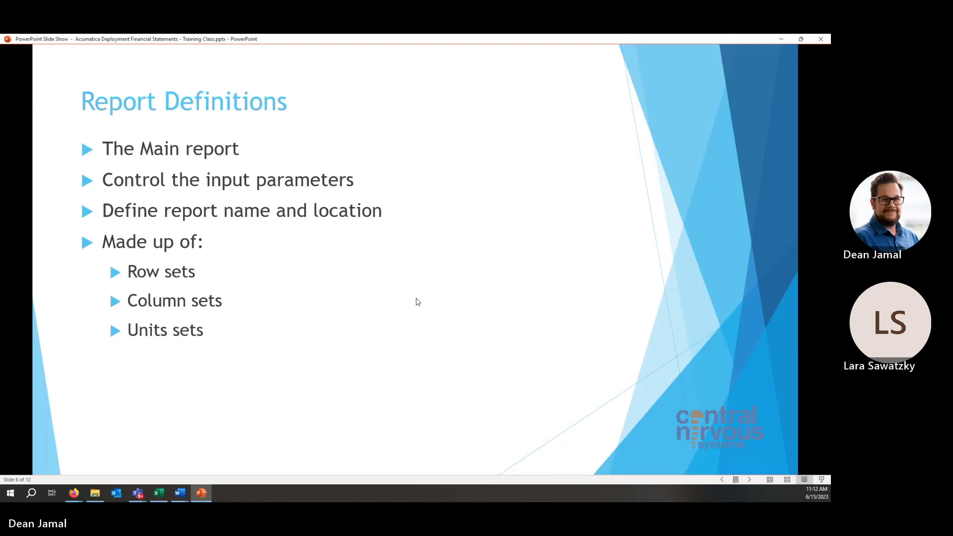
{"action": "left_click", "coordinate": [751, 480]}
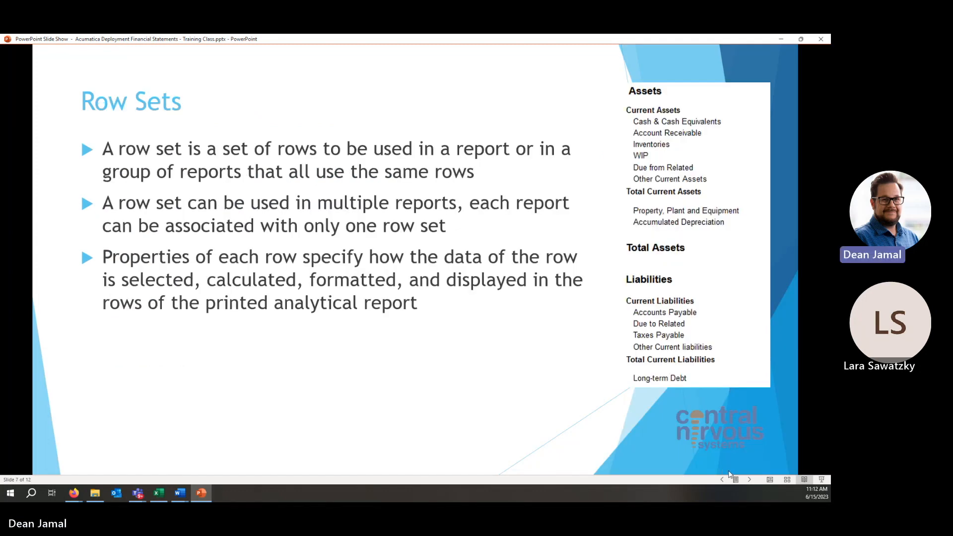
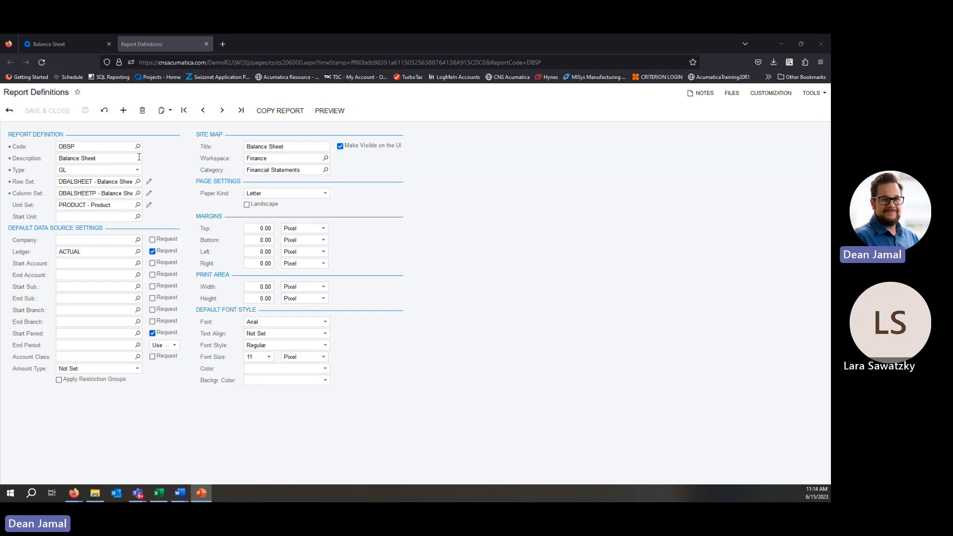
- Examine the Row Set and Column Set assigned in the Balance Sheet report definition
{"action": "left_click", "coordinate": [97, 182]}
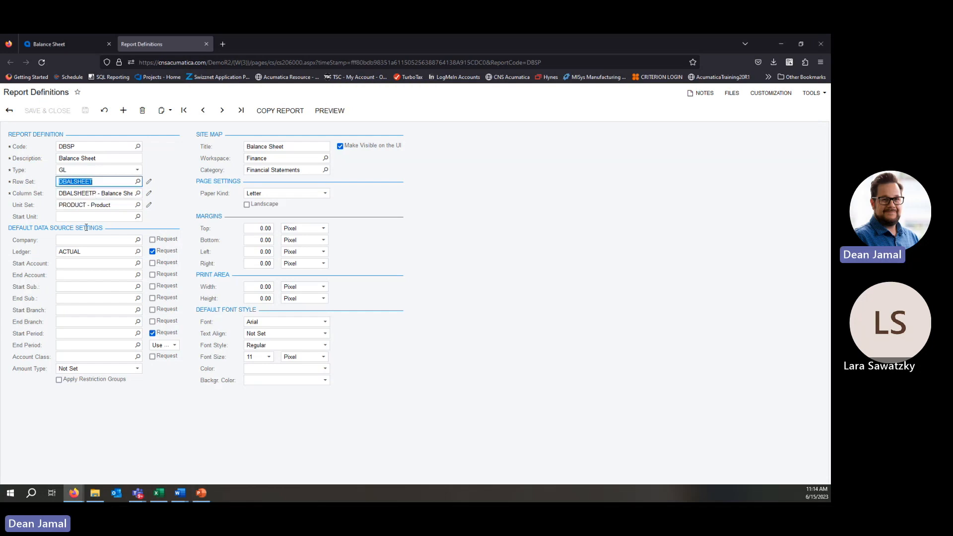
{"action": "left_click", "coordinate": [101, 195]}
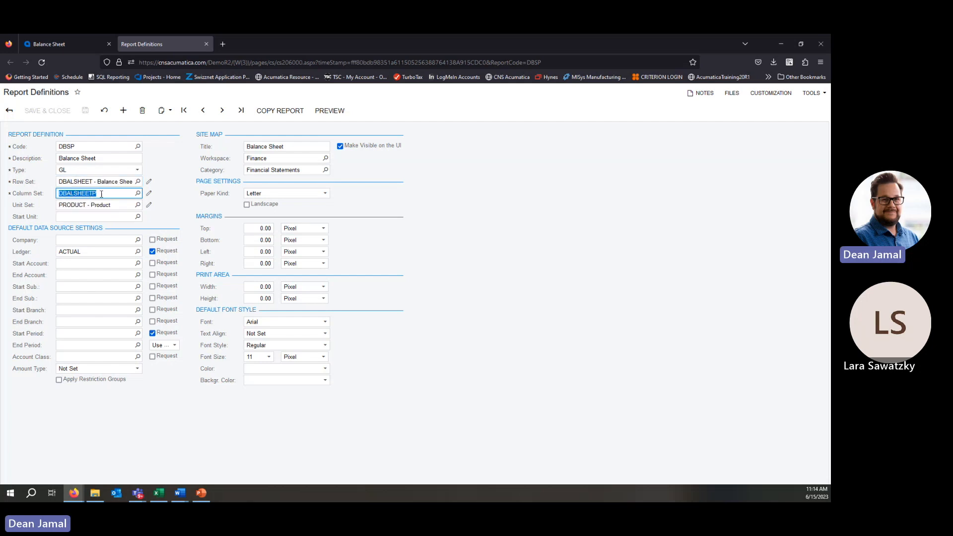
{"action": "left_click", "coordinate": [491, 217]}
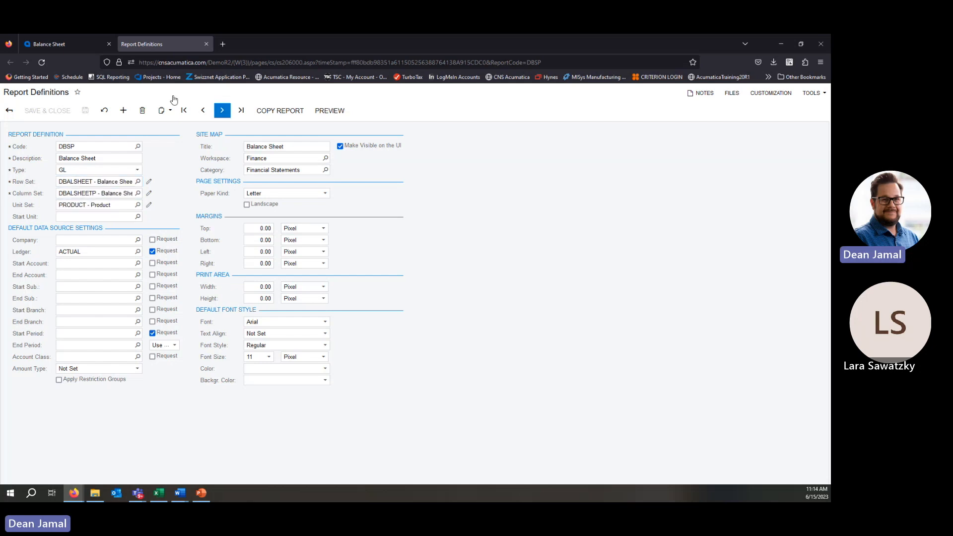
- Open the Report Definitions list from the Finance workspace and sort it by Row Set in ascending order
{"action": "left_click", "coordinate": [79, 46]}
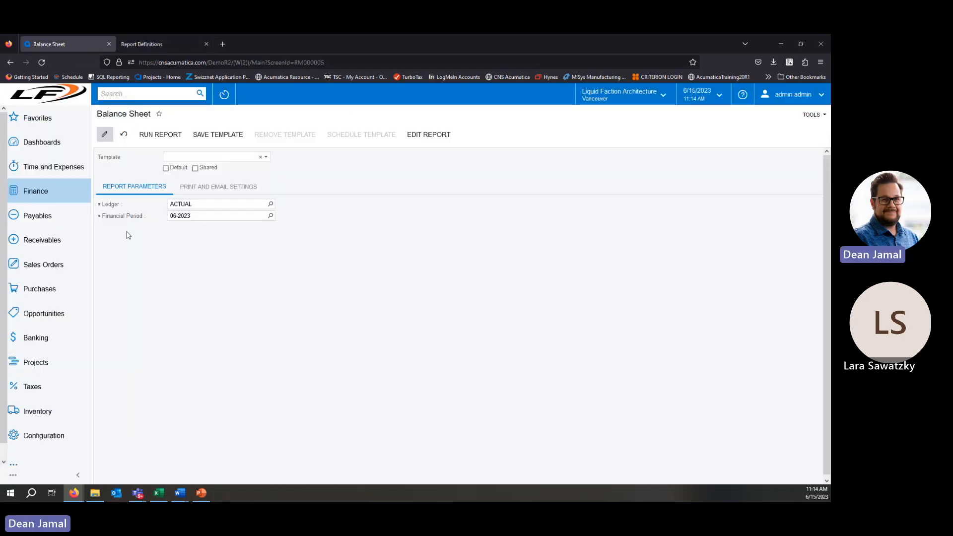
{"action": "left_click", "coordinate": [40, 187]}
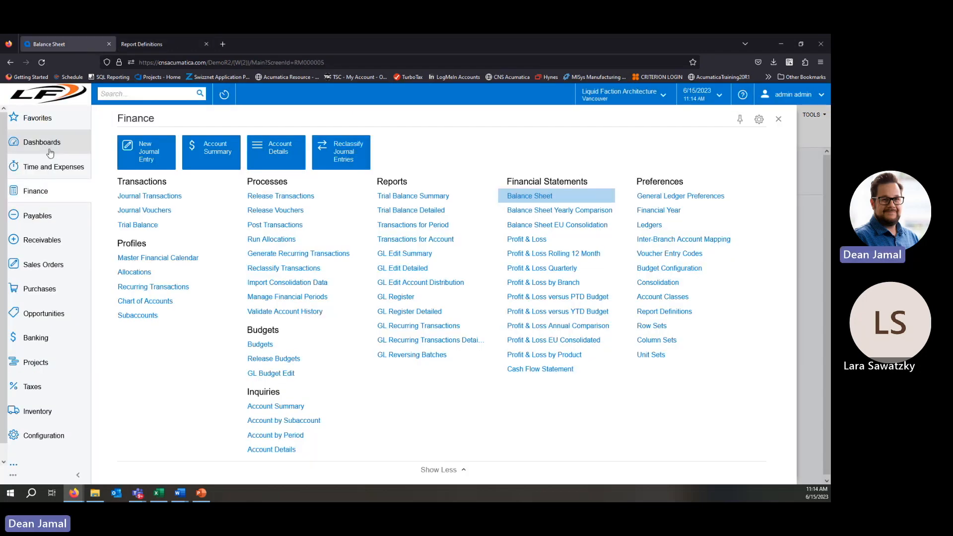
{"action": "left_click", "coordinate": [665, 311]}
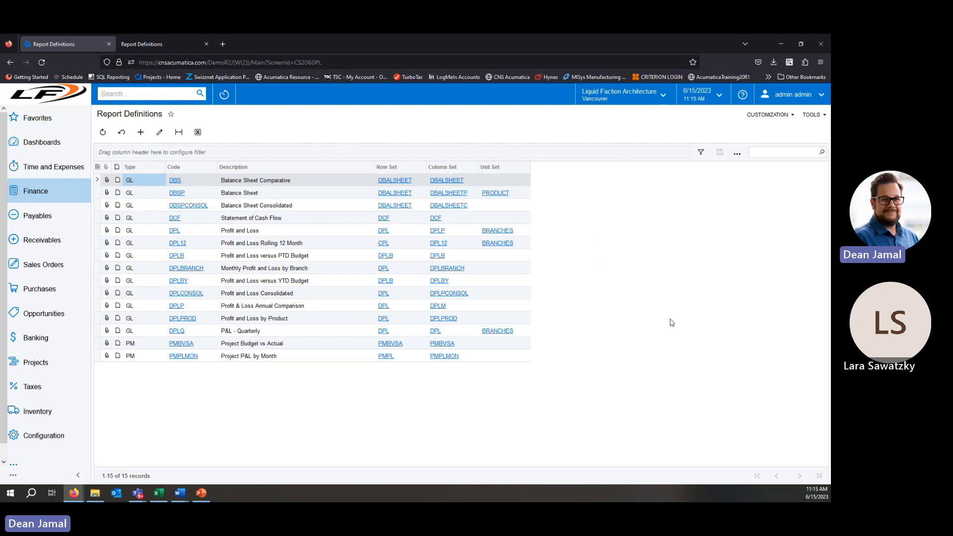
{"action": "left_click", "coordinate": [398, 165]}
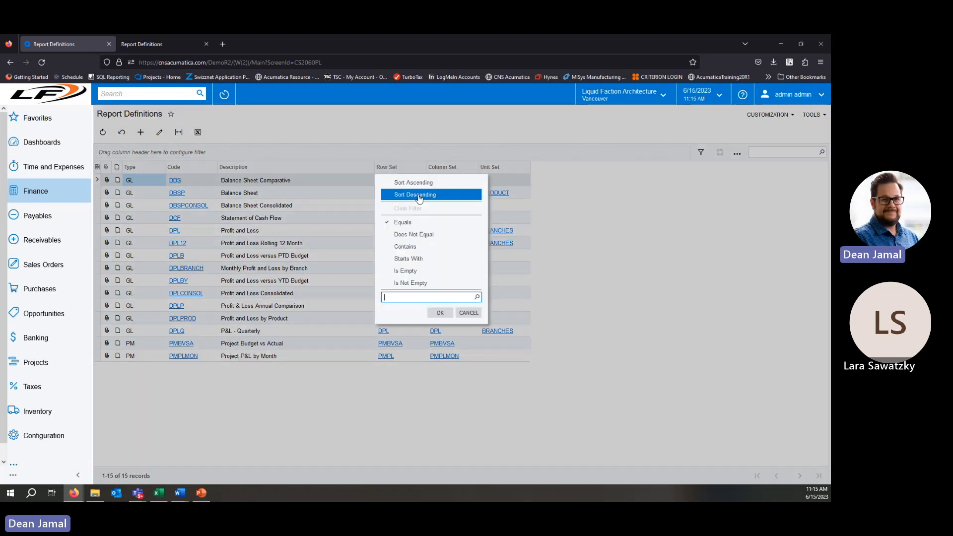
{"action": "left_click", "coordinate": [422, 184]}
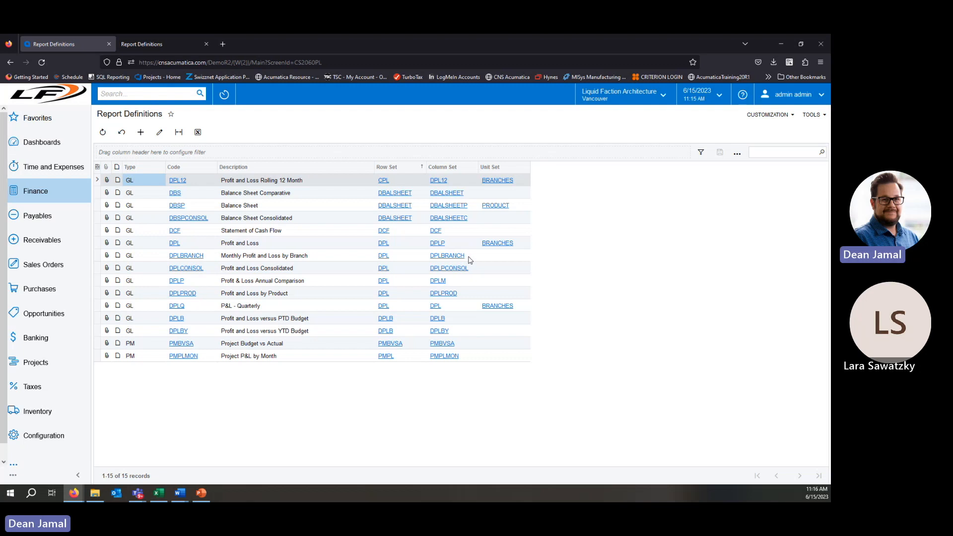
- Check the column sets of the Profit and Loss reports and sort the definitions by Column Set in ascending order
{"action": "left_click", "coordinate": [453, 284]}
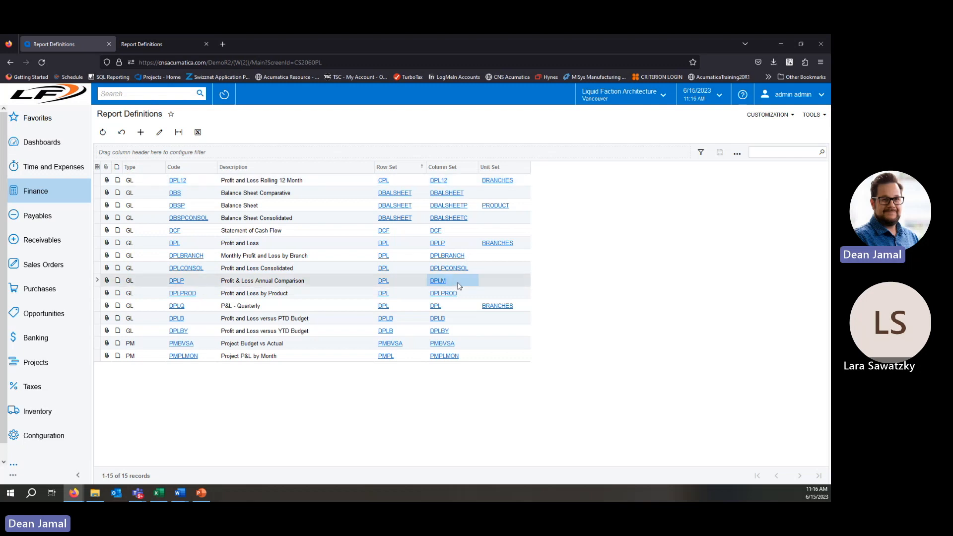
{"action": "left_click", "coordinate": [468, 297]}
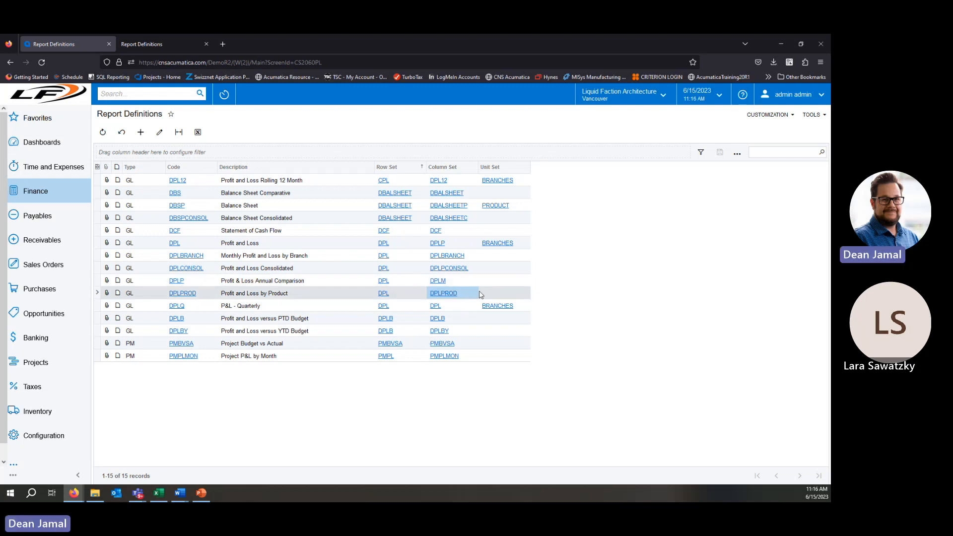
{"action": "left_click", "coordinate": [459, 167]}
{"action": "left_click", "coordinate": [457, 180]}
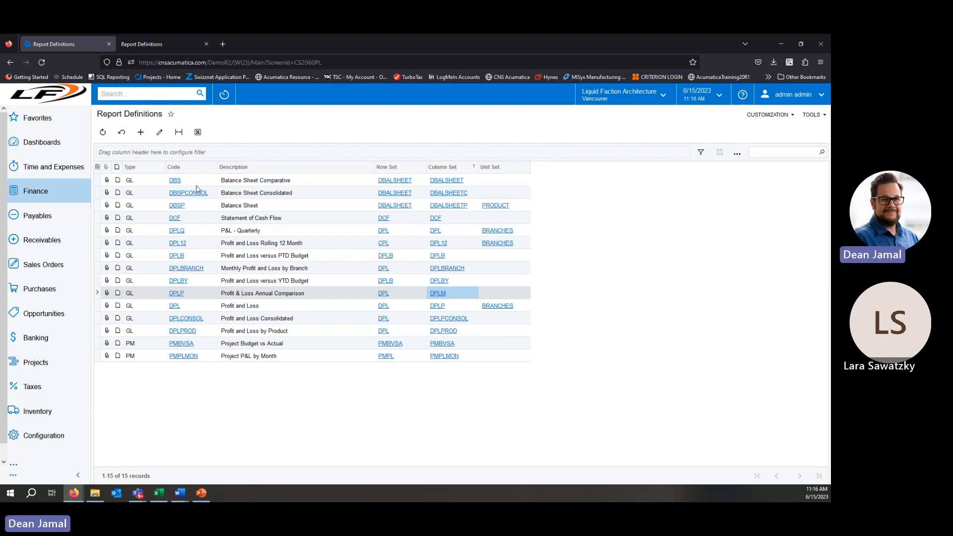
- Open the DBALSHEET row set of the DBSP Balance Sheet definition and maximize its window
{"action": "left_click", "coordinate": [391, 203]}
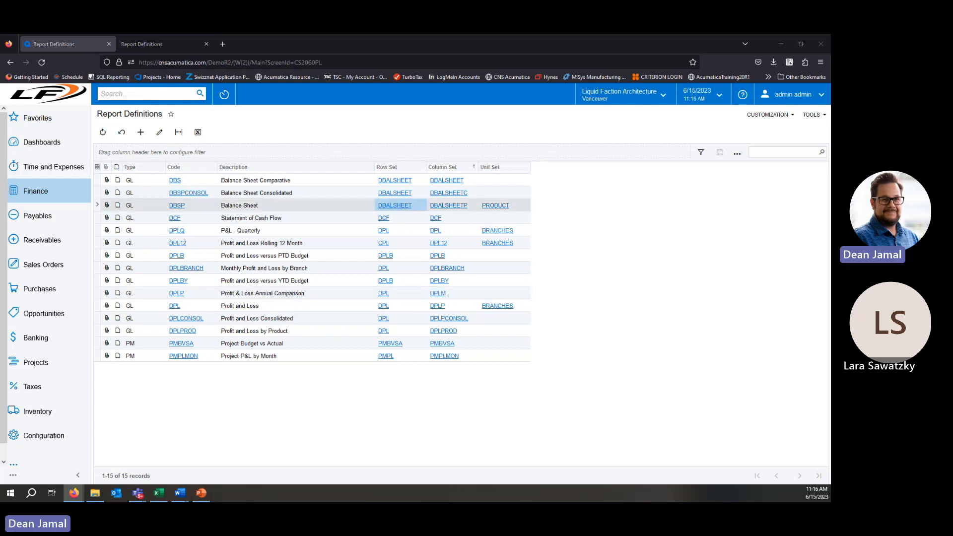
{"action": "left_click_drag", "start_coordinate": [0, 65], "coordinate": [324, 92]}
{"action": "double_click", "coordinate": [324, 92]}
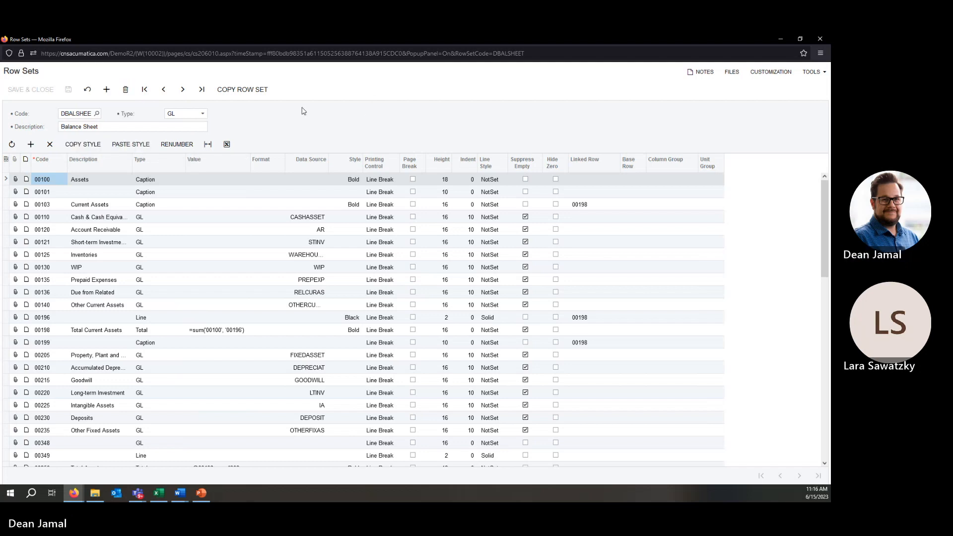
- Copy the Balance Sheet row set to a new row set with the code TEST
{"action": "left_click", "coordinate": [264, 90]}
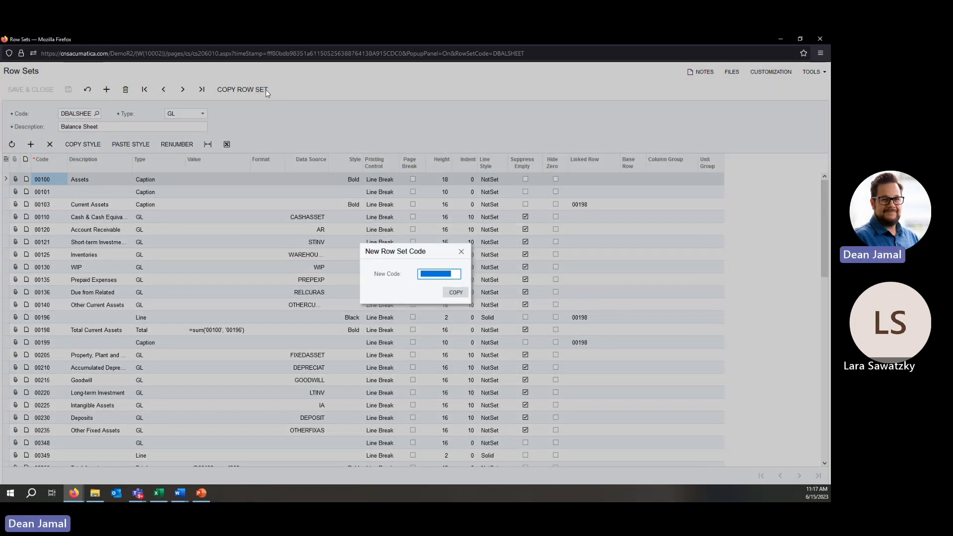
{"action": "type", "text": "TEST"}
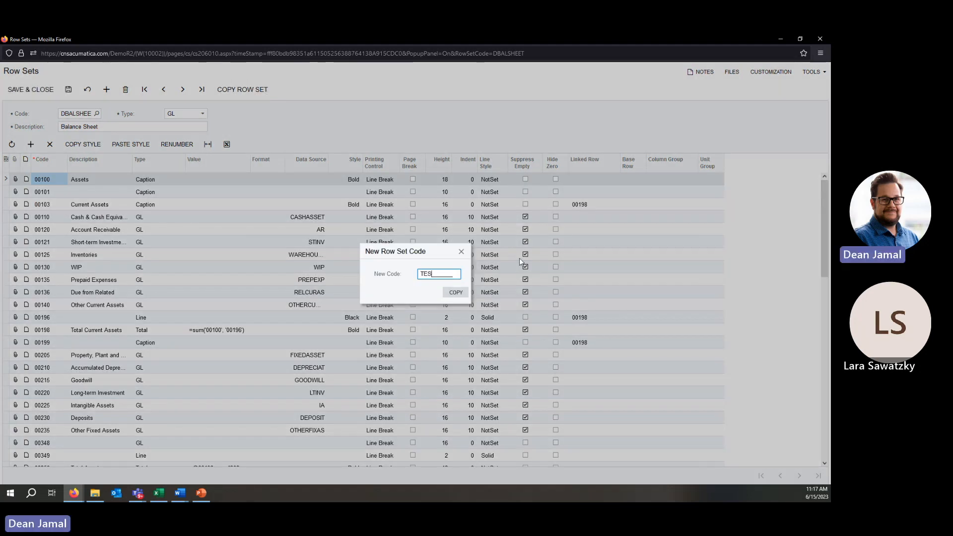
{"action": "left_click", "coordinate": [455, 292]}
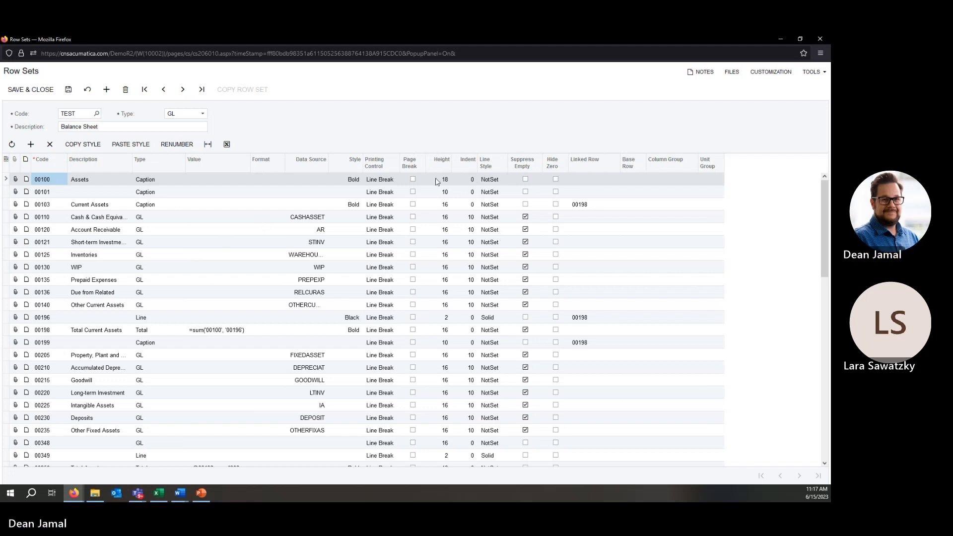
- Examine the Assets caption and the data sources of the Cash & Cash Equivalents and WIP rows
{"action": "left_click", "coordinate": [90, 181]}
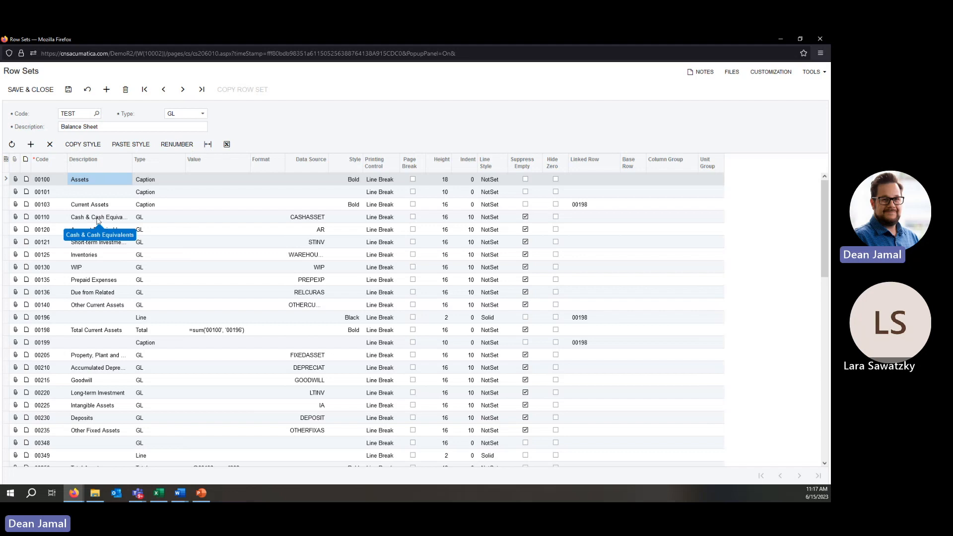
{"action": "left_click", "coordinate": [307, 220]}
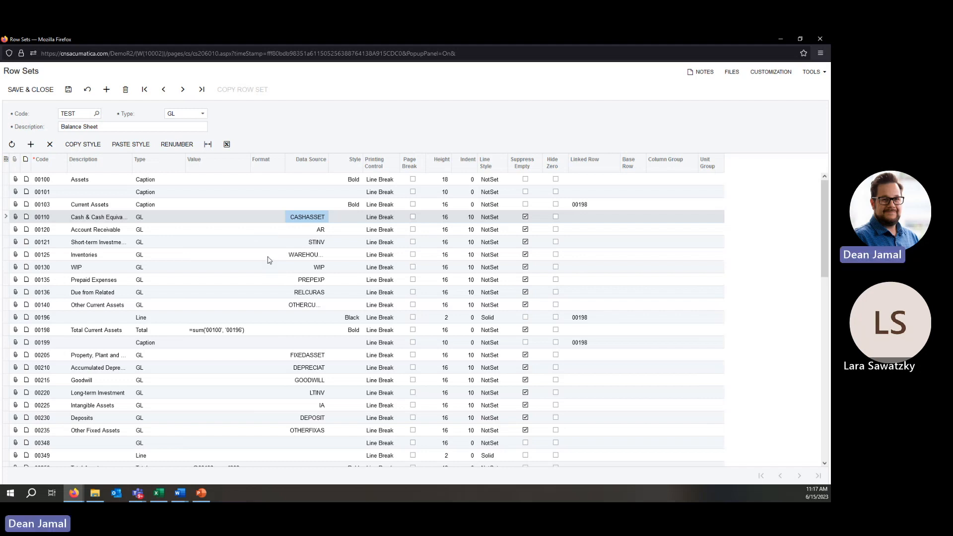
{"action": "left_click", "coordinate": [312, 269]}
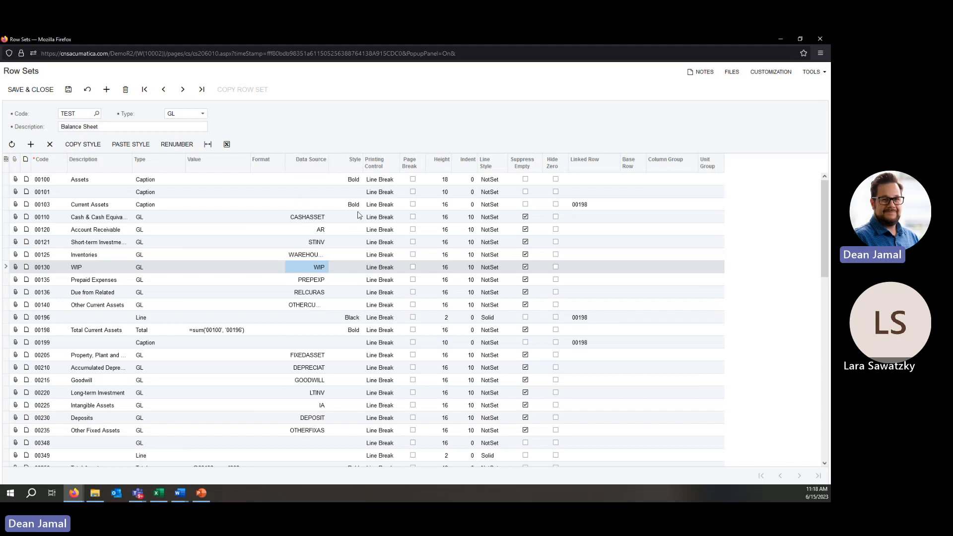
- Check the account class in the Cash & Cash Equivalents data source settings, cancel them, and compare the row types
{"action": "left_click", "coordinate": [320, 220]}
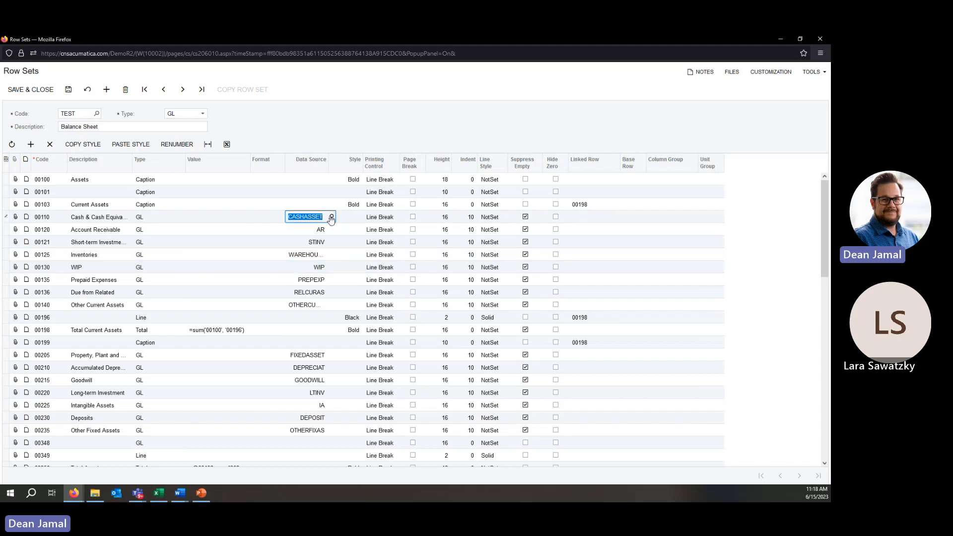
{"action": "left_click", "coordinate": [331, 217]}
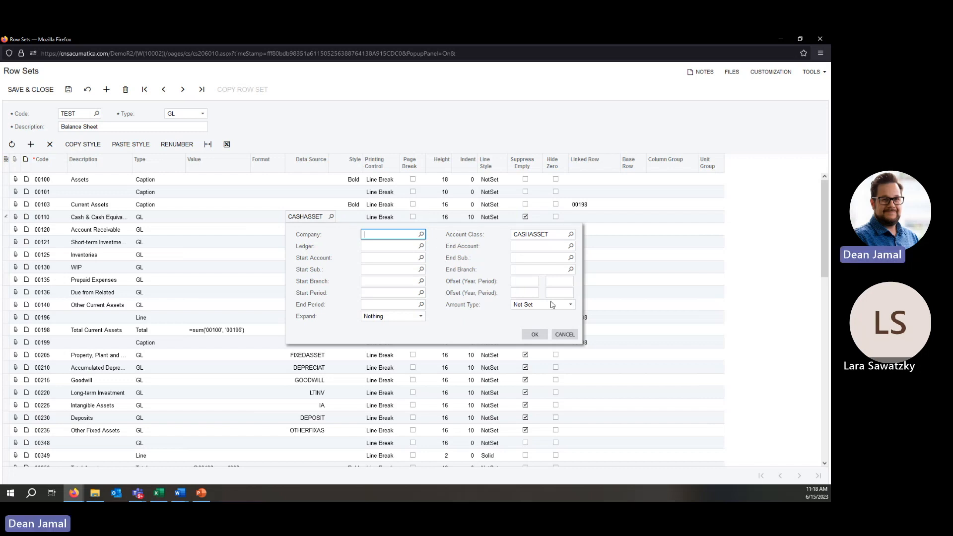
{"action": "left_click", "coordinate": [565, 335]}
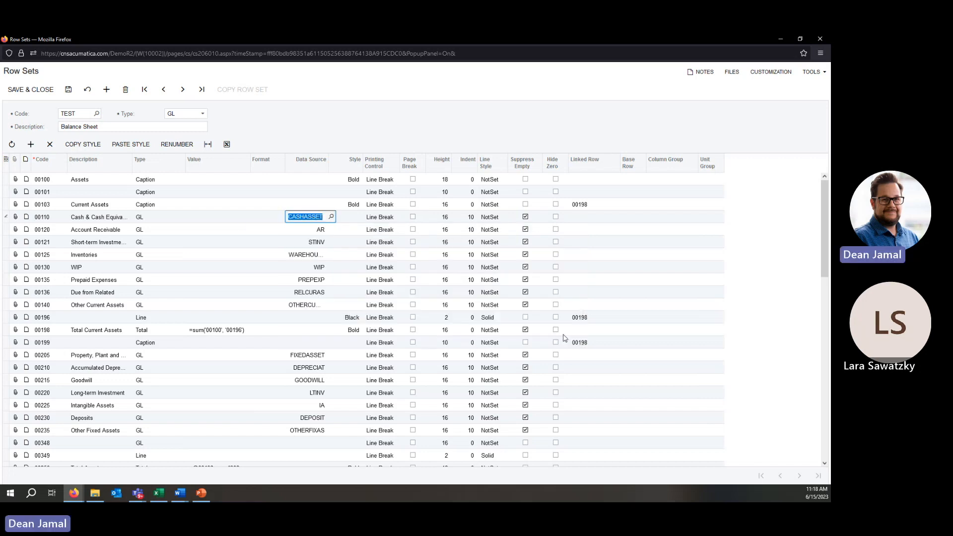
{"action": "left_click", "coordinate": [295, 330]}
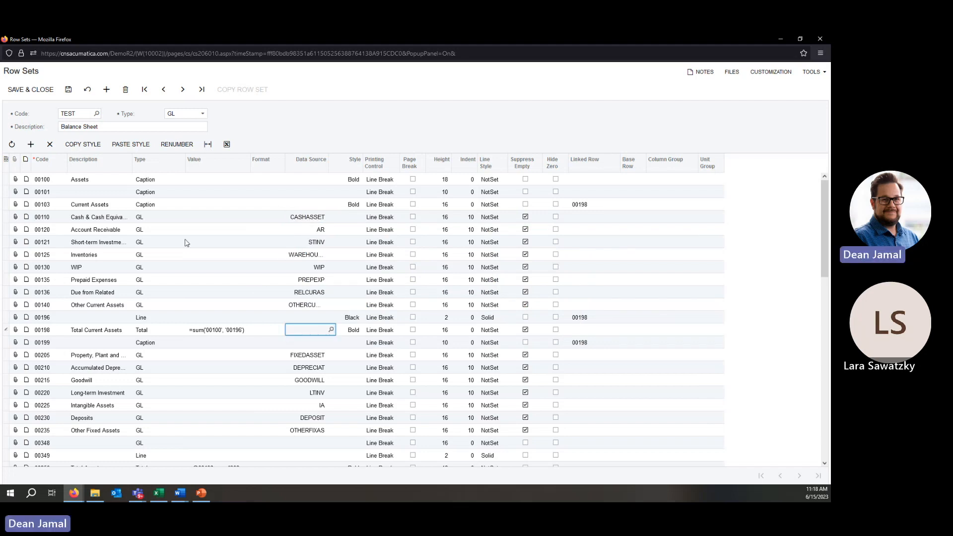
{"action": "left_click", "coordinate": [82, 181]}
{"action": "left_click", "coordinate": [149, 218]}
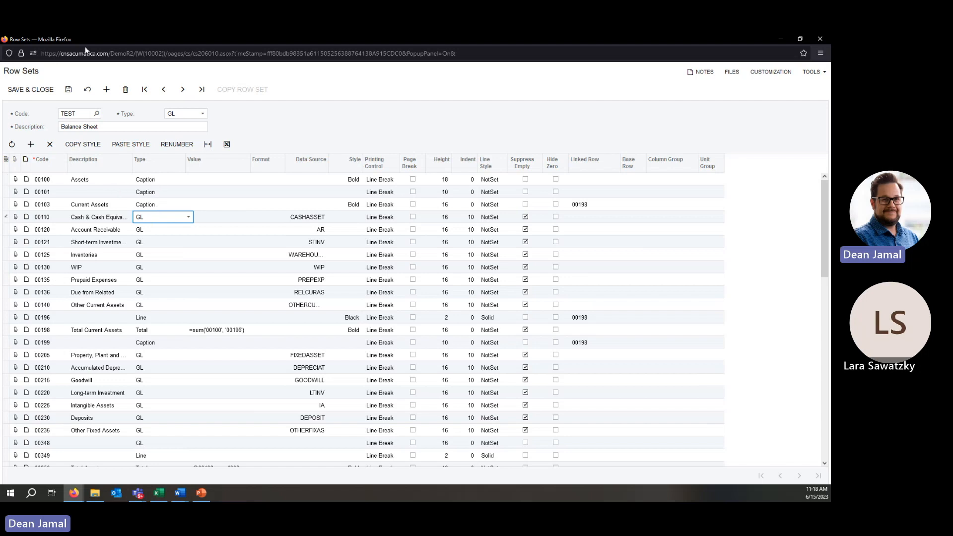
- Move the row set window aside and run the Balance Sheet report from the Finance workspace for ledger ACTUAL and period 06-2023
{"action": "left_click_drag", "start_coordinate": [94, 39], "coordinate": [499, 87]}
{"action": "left_click", "coordinate": [44, 189]}
{"action": "left_click", "coordinate": [521, 196]}
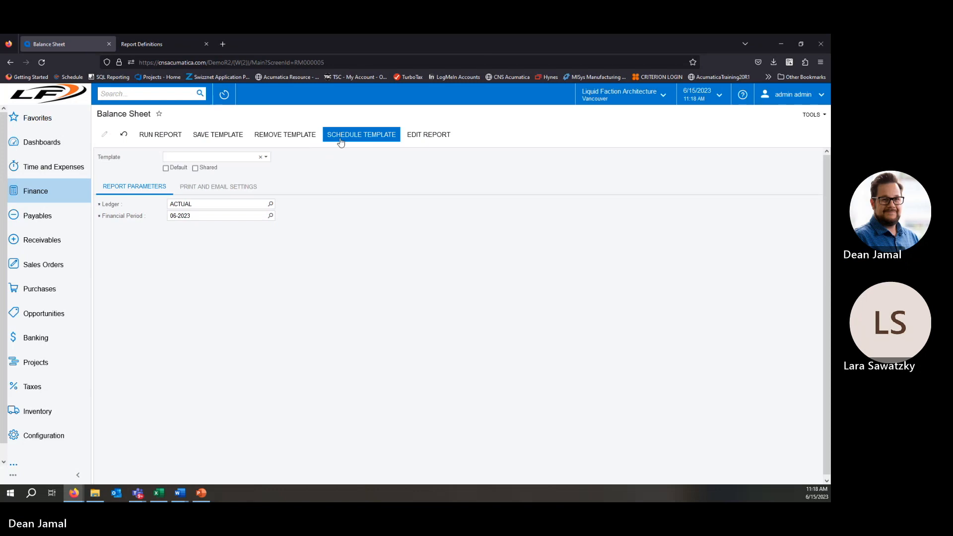
{"action": "left_click", "coordinate": [164, 138]}
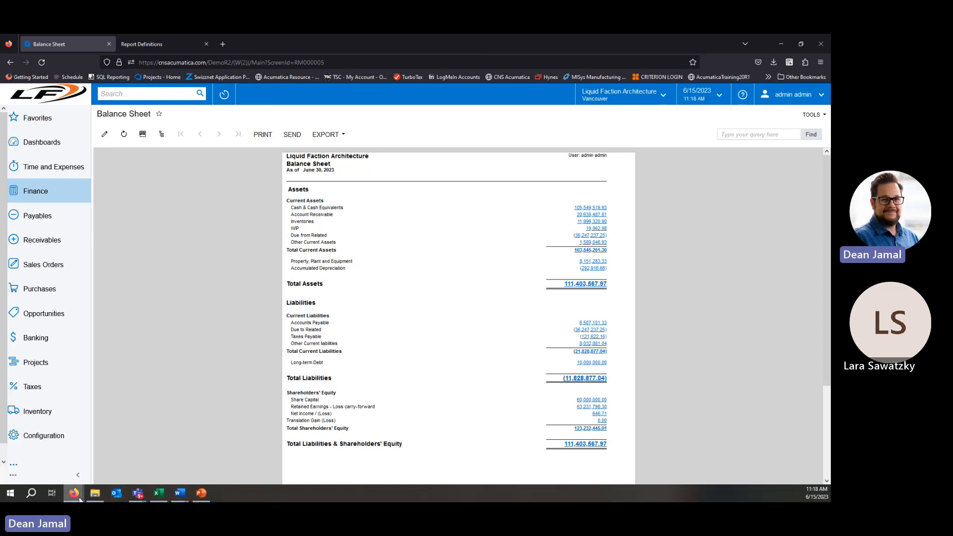
- Show the row set window over the Balance Sheet report and examine the row range summed in the Total Current Assets formula
{"action": "left_click", "coordinate": [561, 467]}
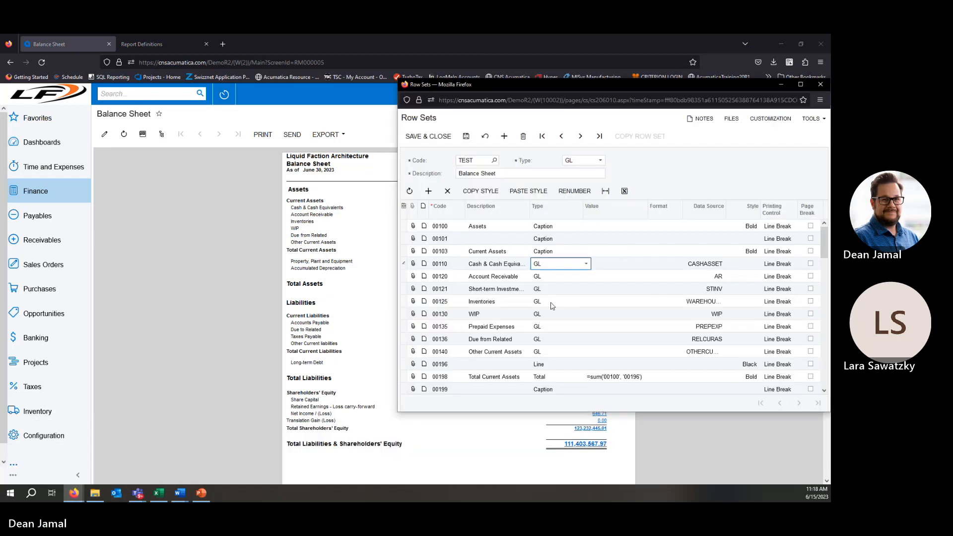
{"action": "left_click_drag", "start_coordinate": [574, 92], "coordinate": [578, 92]}
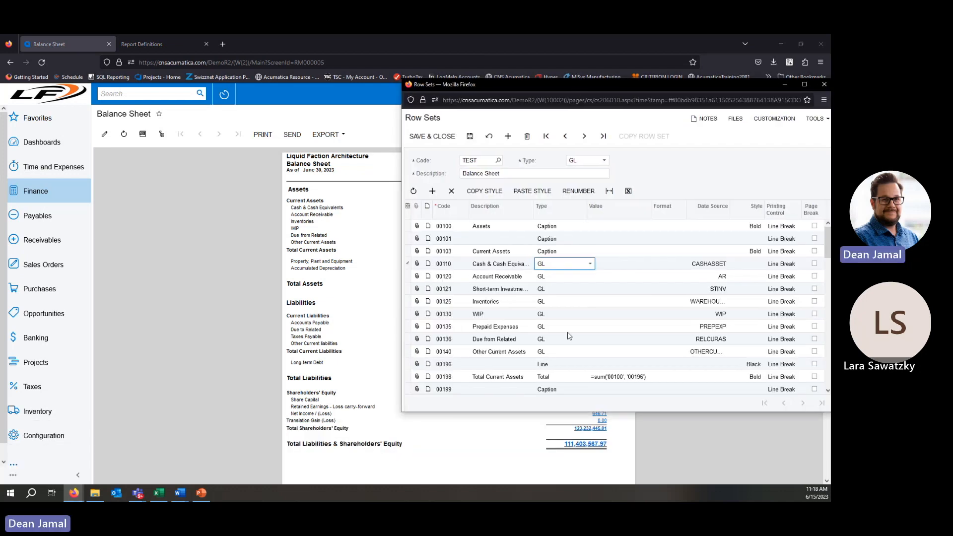
{"action": "left_click", "coordinate": [489, 378]}
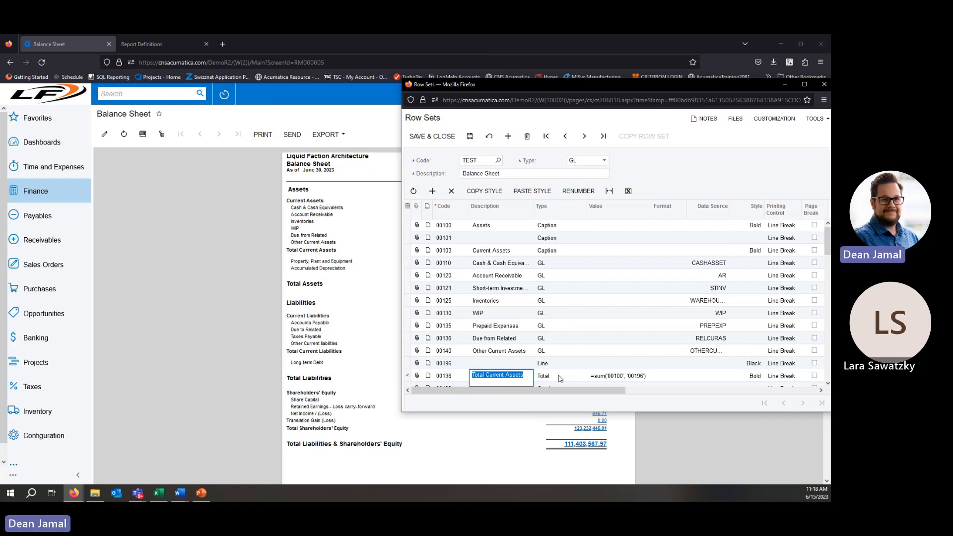
{"action": "left_click", "coordinate": [614, 377]}
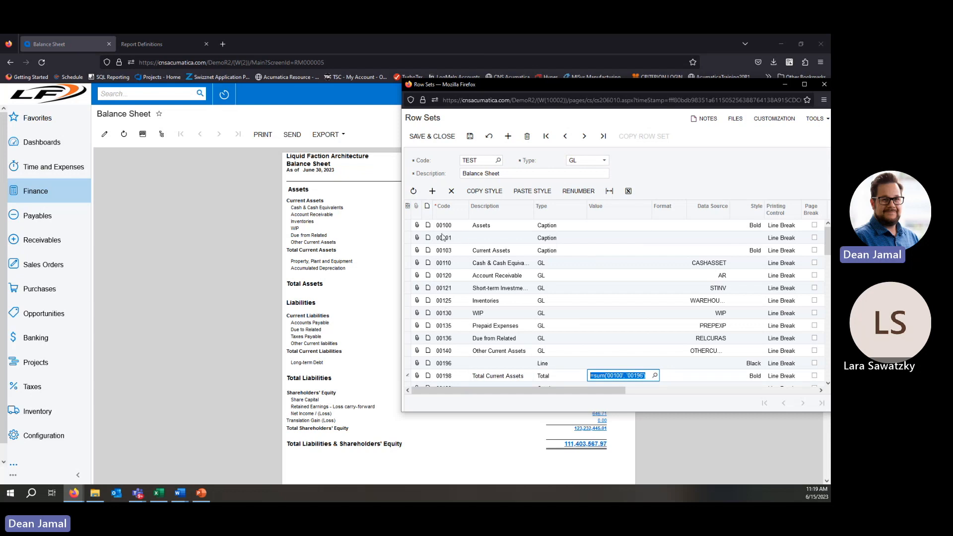
{"action": "left_click", "coordinate": [444, 364]}
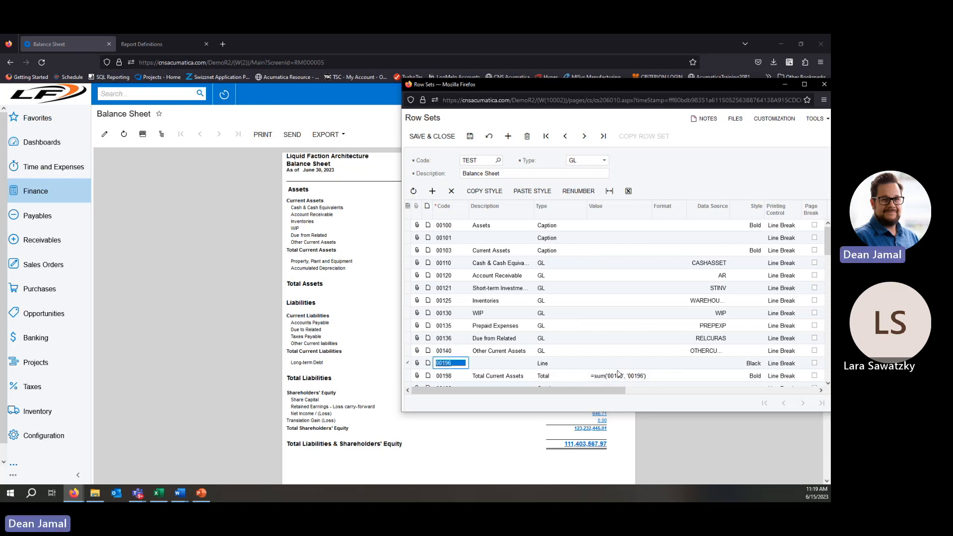
- Maximize the row set window and examine the full Total Assets formula, closing the formula editor without changes
{"action": "left_click_drag", "start_coordinate": [608, 82], "coordinate": [335, 60]}
{"action": "double_click", "coordinate": [336, 60]}
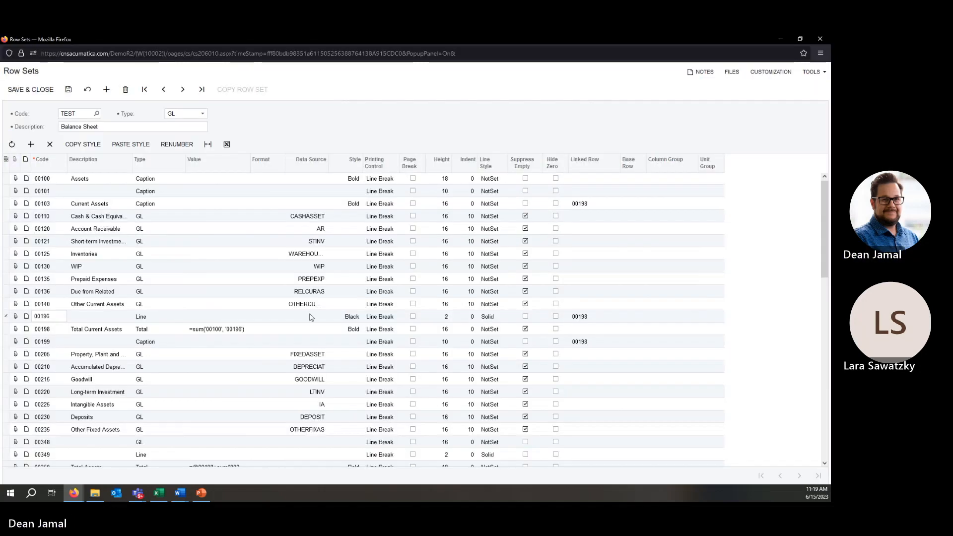
{"action": "scroll", "coordinate": [322, 330], "scroll_direction": "down", "scroll_amount": 3}
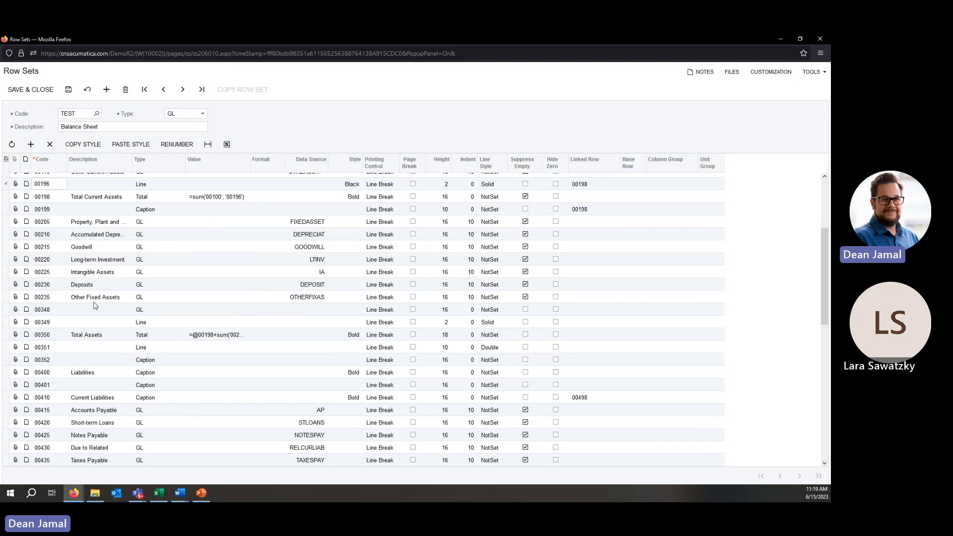
{"action": "left_click", "coordinate": [225, 336]}
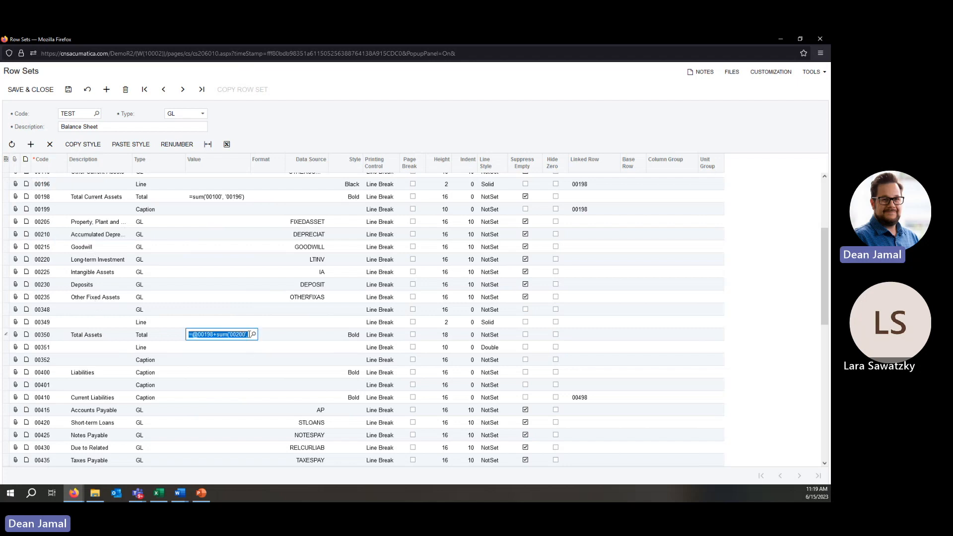
{"action": "left_click", "coordinate": [253, 336]}
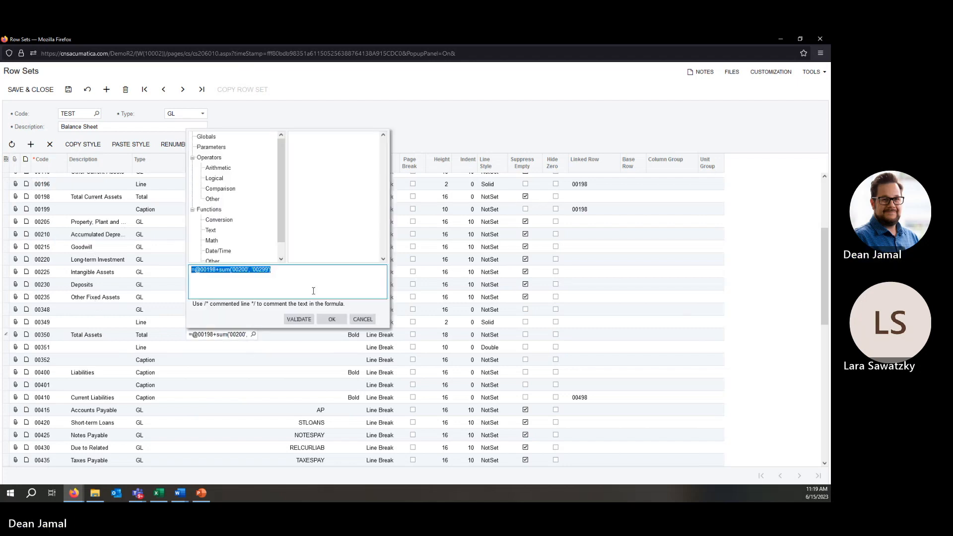
{"action": "left_click", "coordinate": [362, 320]}
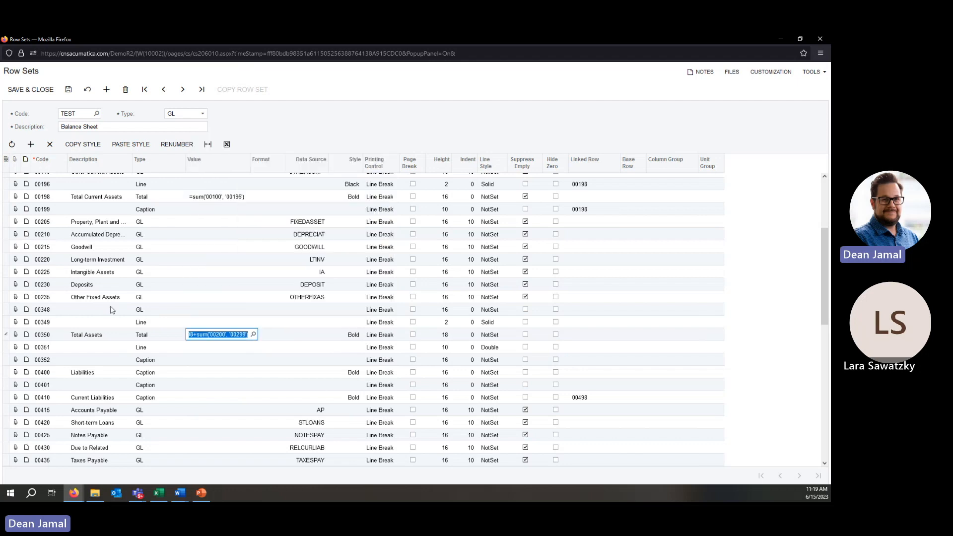
{"action": "left_click", "coordinate": [6, 310]}
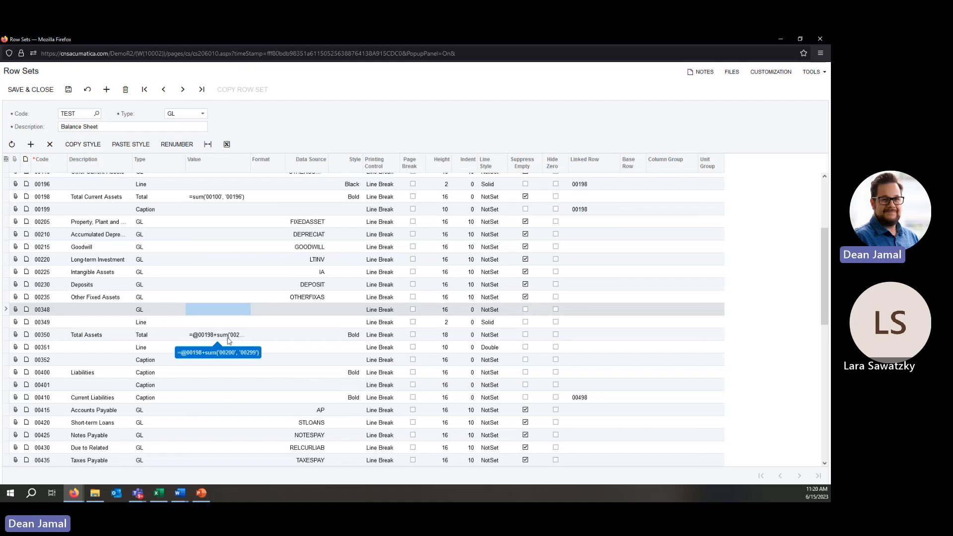
- Examine the liability and shareholders' equity rows of the row set, including their data sources and total formulas
{"action": "scroll", "coordinate": [231, 375], "scroll_direction": "down", "scroll_amount": 5}
{"action": "scroll", "coordinate": [235, 373], "scroll_direction": "down", "scroll_amount": 5}
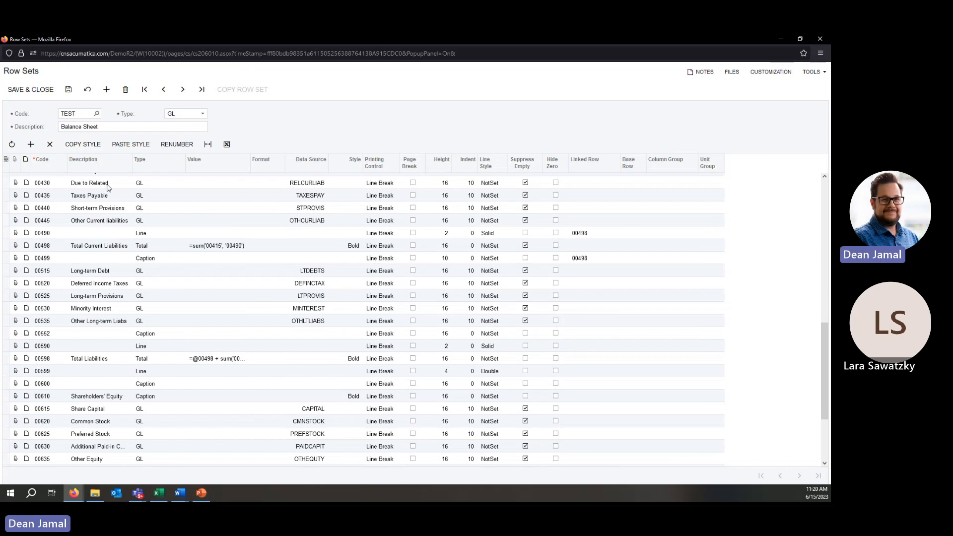
{"action": "scroll", "coordinate": [153, 224], "scroll_direction": "up", "scroll_amount": 6}
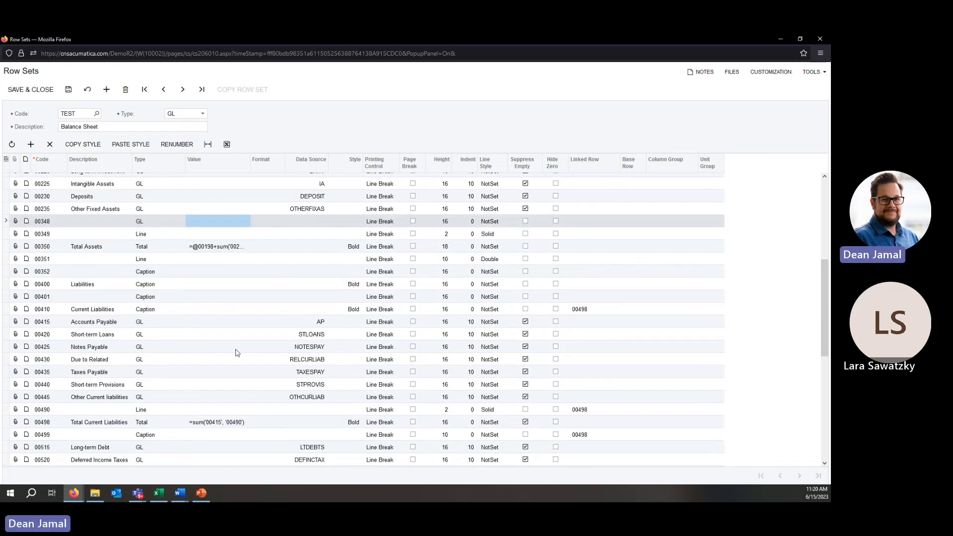
{"action": "scroll", "coordinate": [195, 353], "scroll_direction": "down", "scroll_amount": 1}
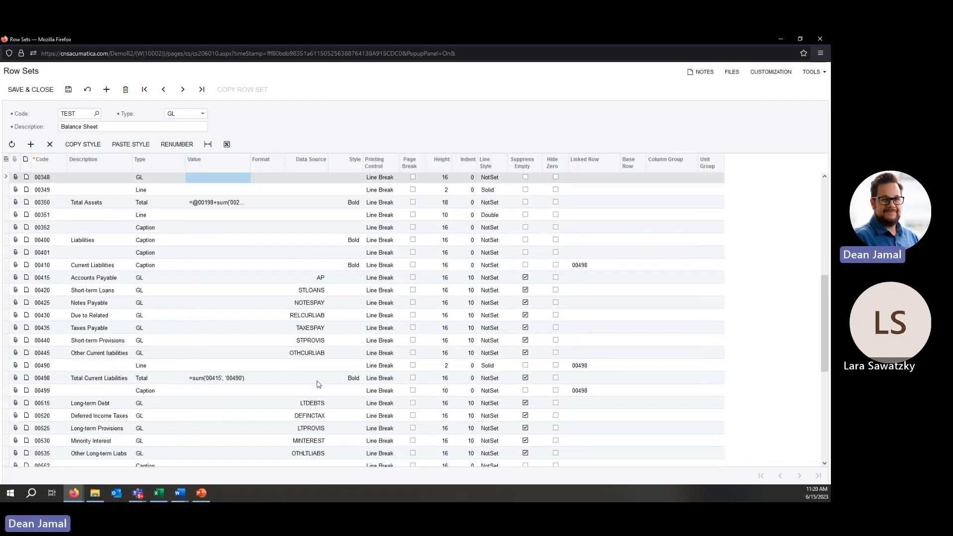
{"action": "scroll", "coordinate": [316, 397], "scroll_direction": "down", "scroll_amount": 2}
{"action": "scroll", "coordinate": [316, 395], "scroll_direction": "down", "scroll_amount": 2}
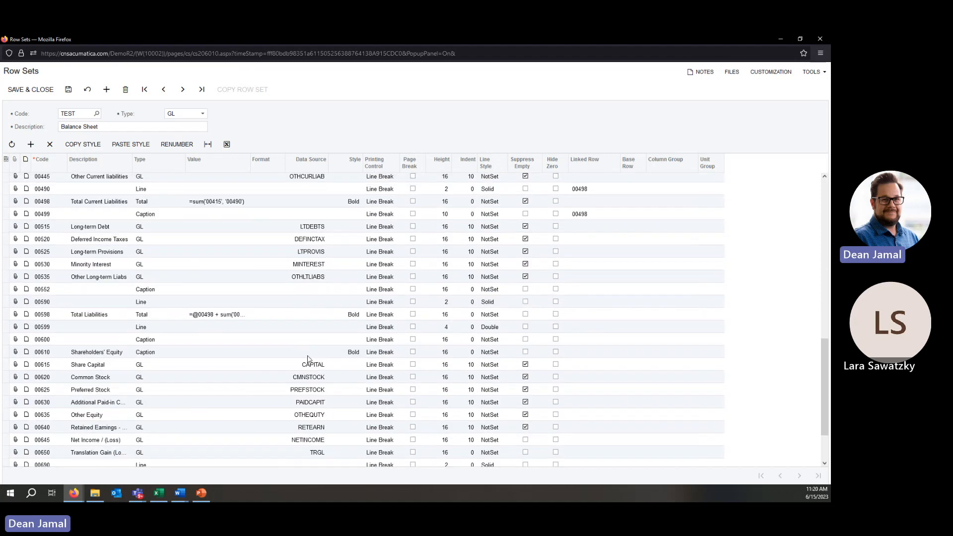
{"action": "scroll", "coordinate": [316, 400], "scroll_direction": "down", "scroll_amount": 2}
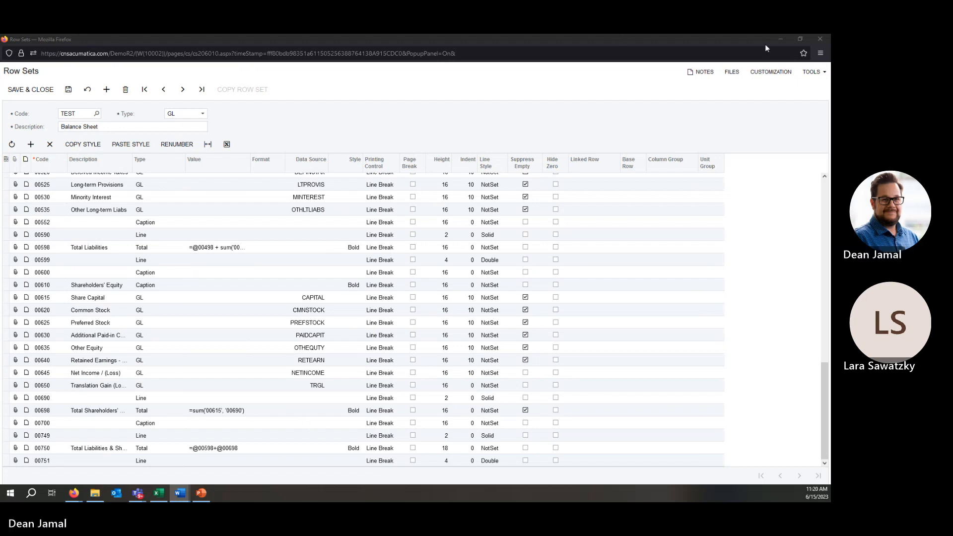
- Close the row set window without saving the TEST copy, view the Balance Sheet report definition, and return to the Balance Sheet report
{"action": "left_click", "coordinate": [820, 40]}
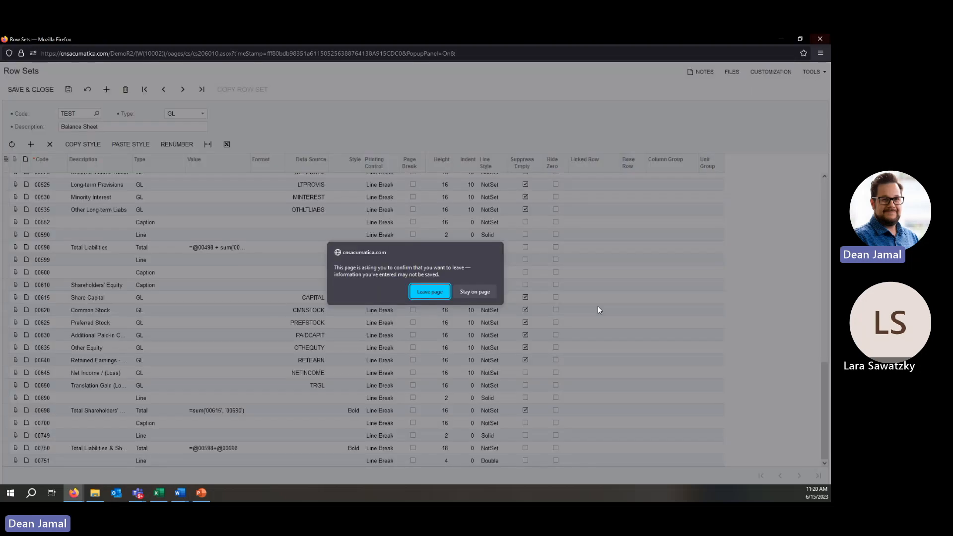
{"action": "left_click", "coordinate": [443, 293]}
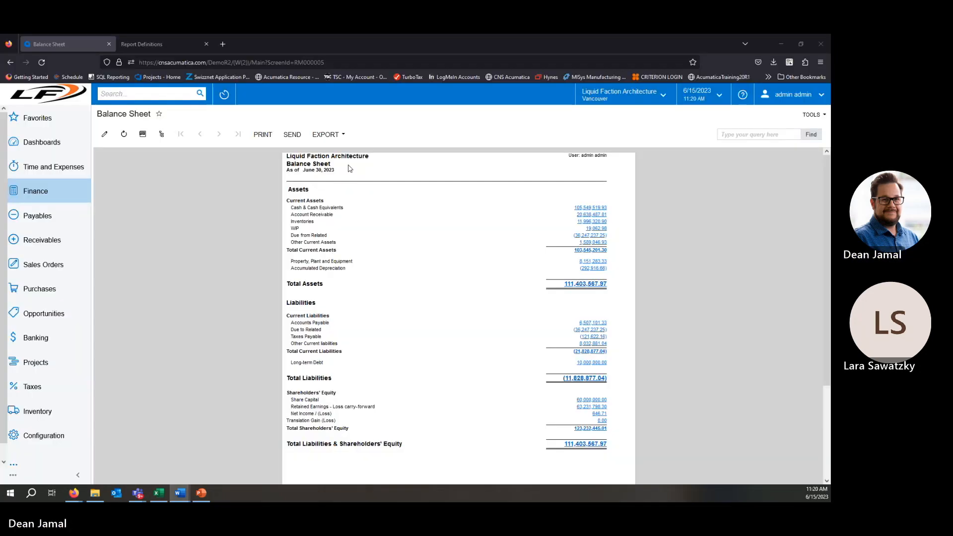
{"action": "left_click", "coordinate": [173, 46]}
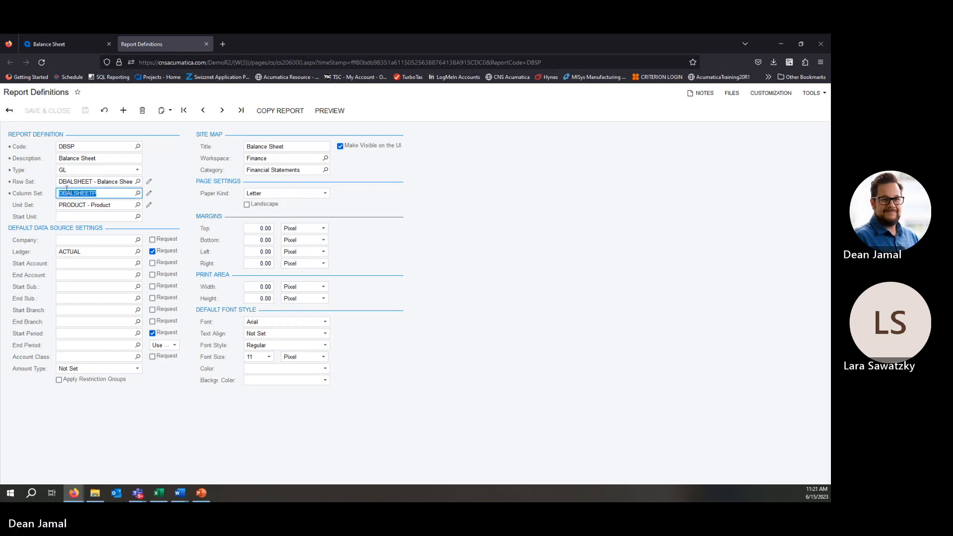
{"action": "left_click", "coordinate": [55, 47]}
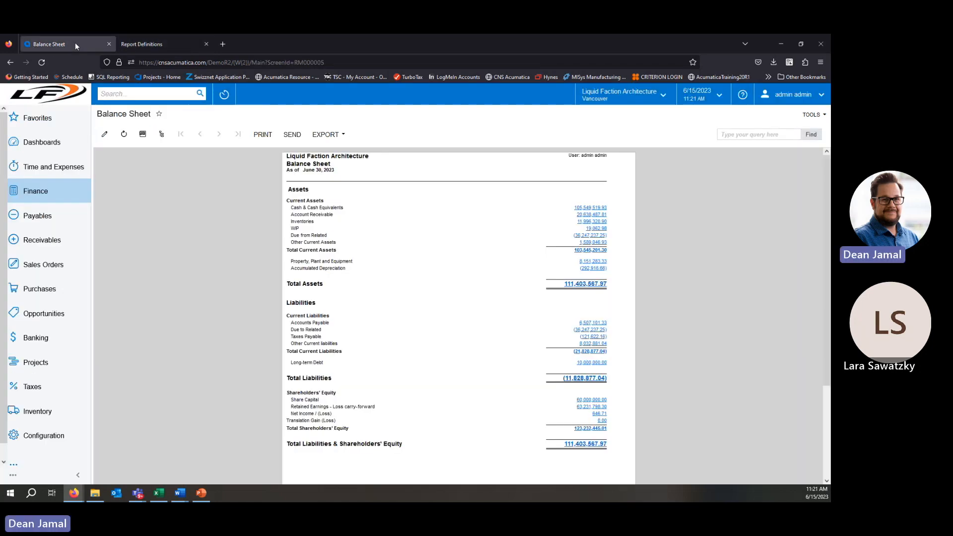
- Open the DBALSHEET column set from the Balance Sheet Comparative report definition, maximize its window and widen column A to read the header formulas
{"action": "left_click", "coordinate": [42, 197]}
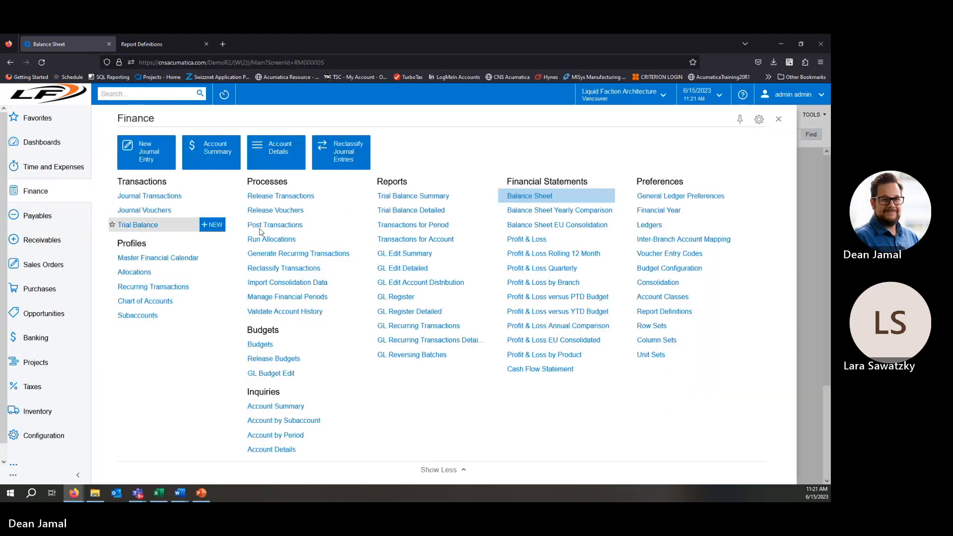
{"action": "left_click", "coordinate": [676, 311]}
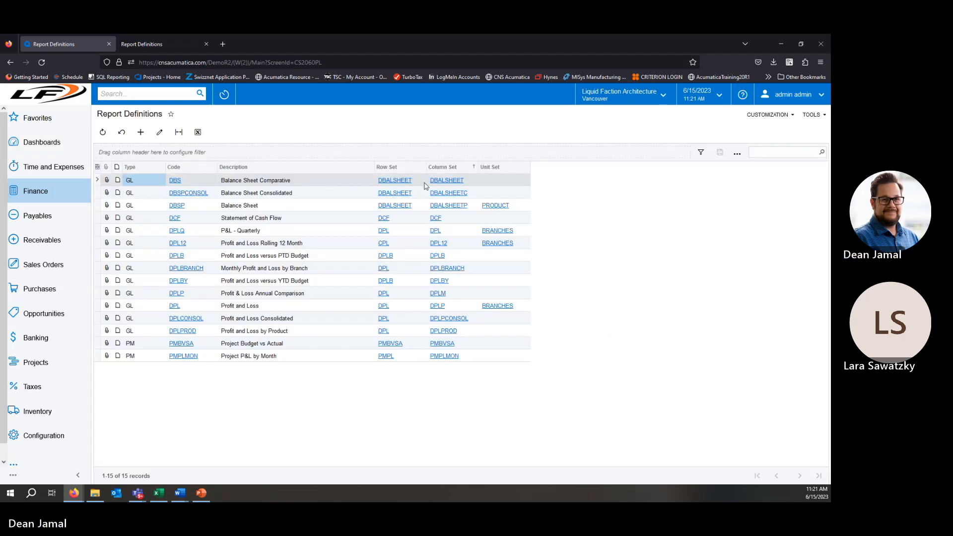
{"action": "left_click", "coordinate": [457, 179]}
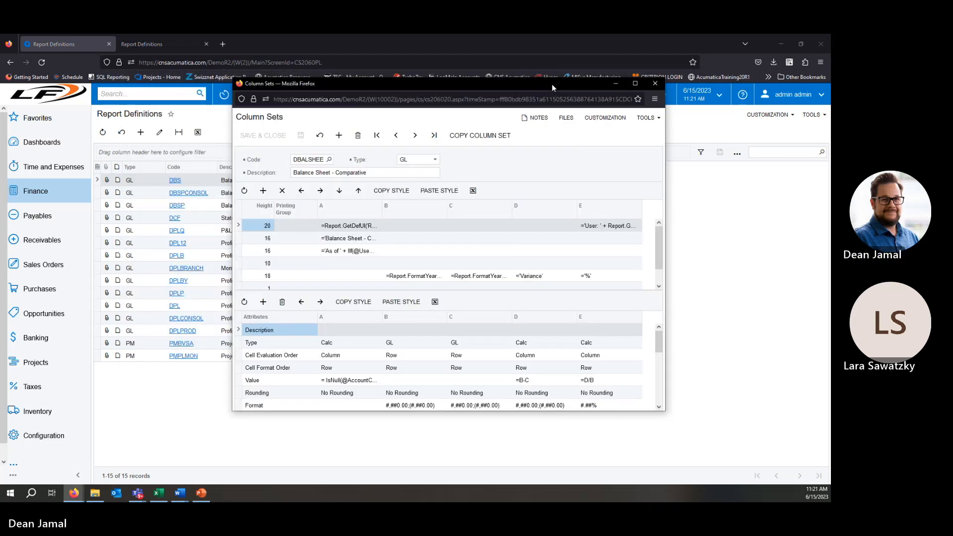
{"action": "double_click", "coordinate": [541, 85]}
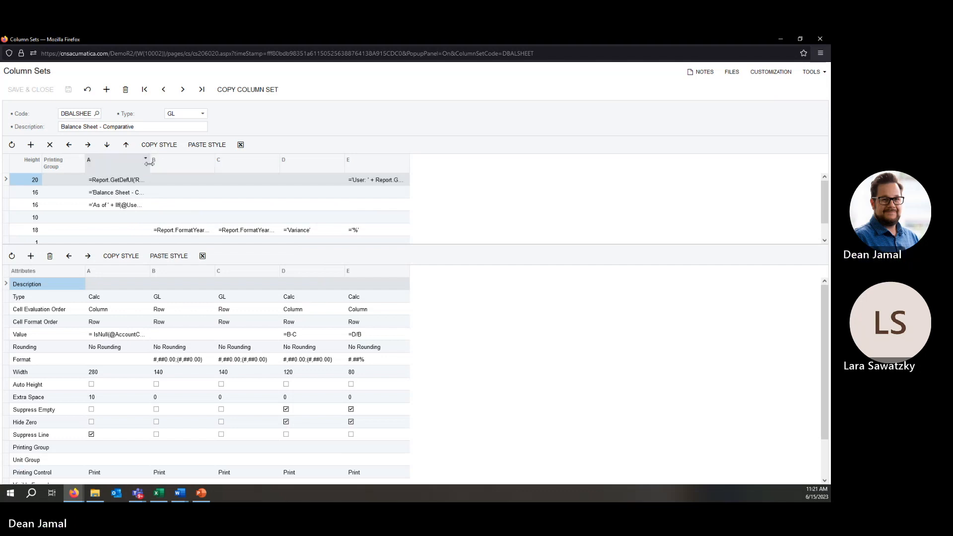
{"action": "left_click_drag", "start_coordinate": [150, 163], "coordinate": [230, 163]}
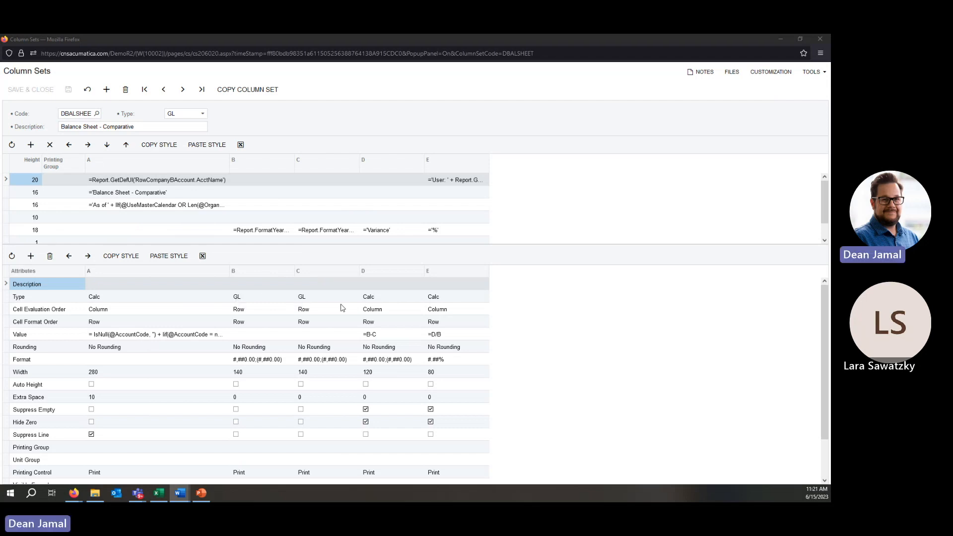
- Examine the comparative column set's column types, data sources, and year and variance headers, closing it without changes
{"action": "left_click", "coordinate": [262, 298]}
{"action": "left_click", "coordinate": [311, 299]}
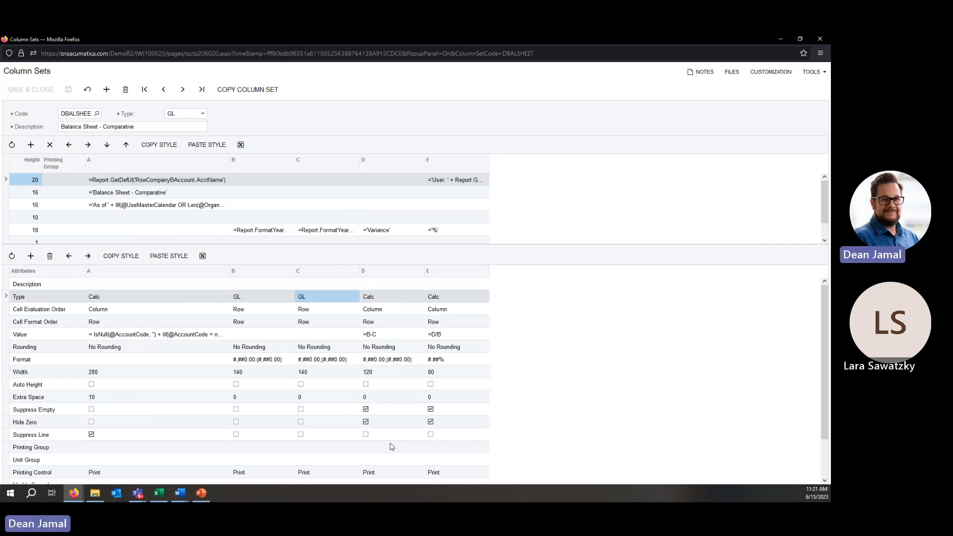
{"action": "scroll", "coordinate": [366, 392], "scroll_direction": "down", "scroll_amount": 1}
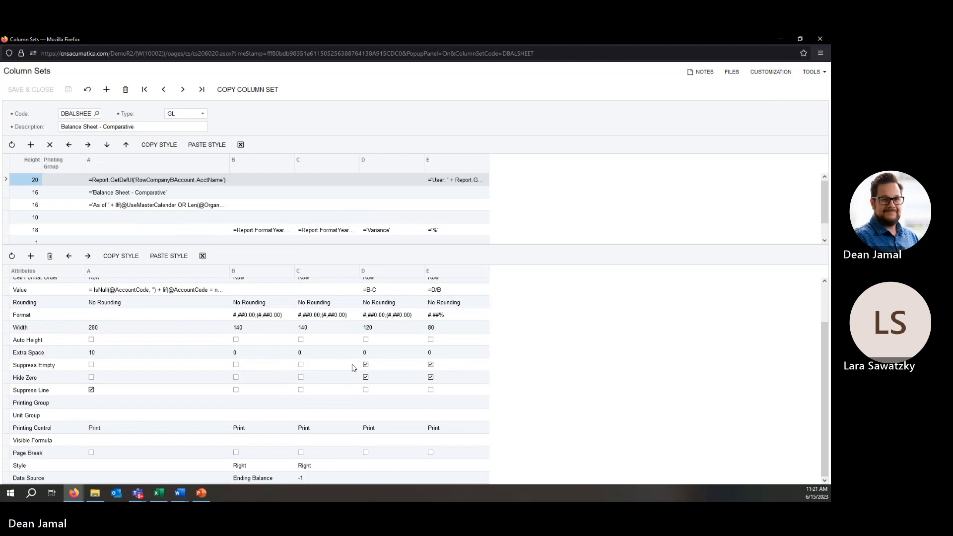
{"action": "left_click", "coordinate": [264, 231]}
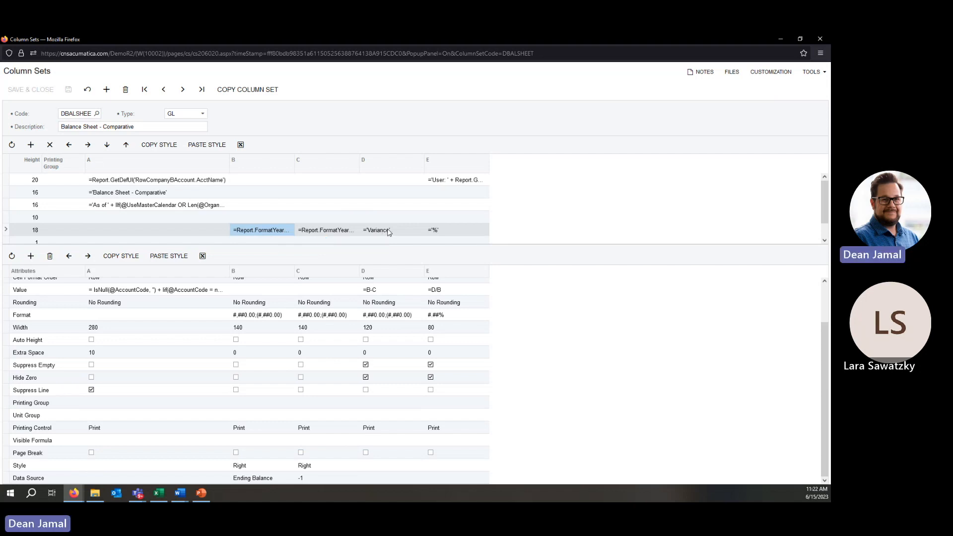
{"action": "left_click", "coordinate": [820, 40]}
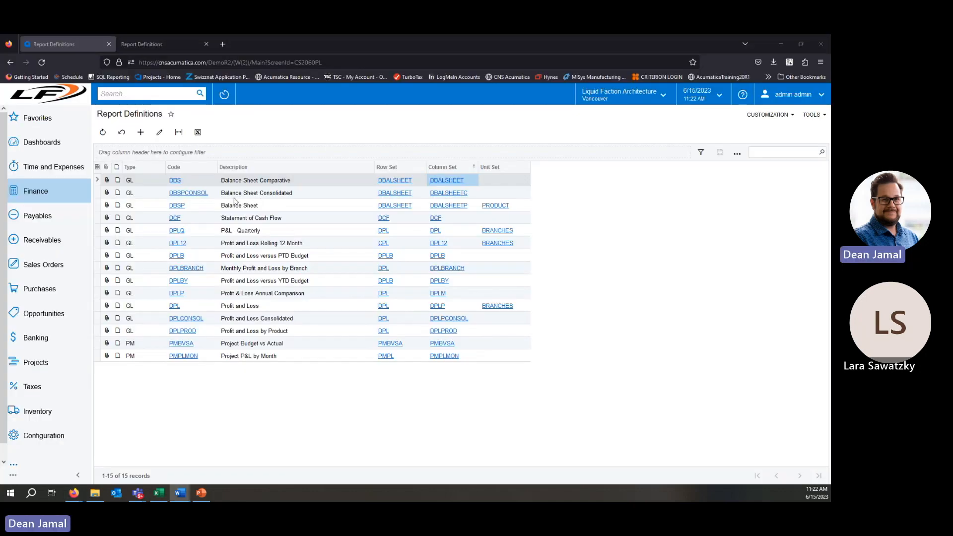
- Open the DBALSHEETP column set of the Balance Sheet report, examine the attributes of its GL column, and close it without changes
{"action": "left_click", "coordinate": [453, 208]}
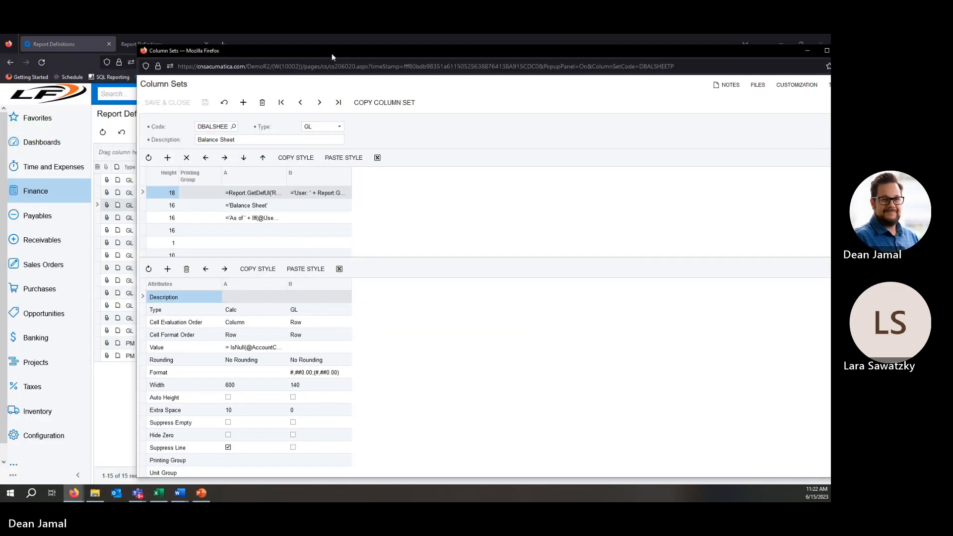
{"action": "double_click", "coordinate": [332, 53]}
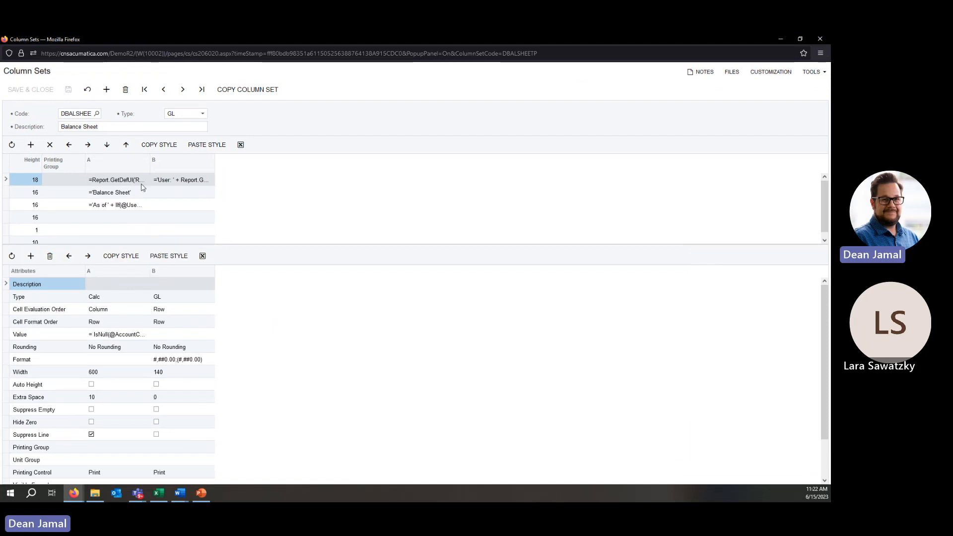
{"action": "left_click", "coordinate": [170, 299]}
{"action": "scroll", "coordinate": [186, 323], "scroll_direction": "down", "scroll_amount": 1}
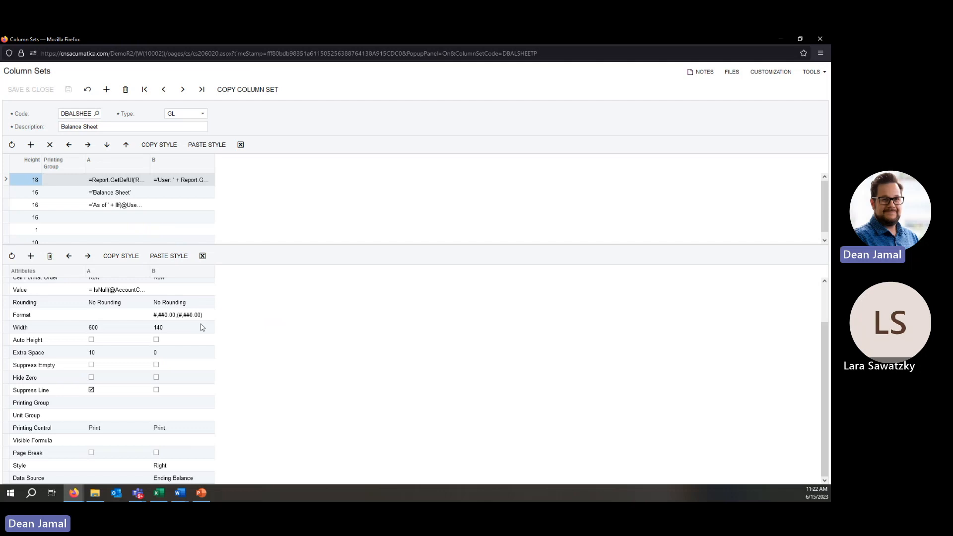
{"action": "scroll", "coordinate": [166, 440], "scroll_direction": "up", "scroll_amount": 1}
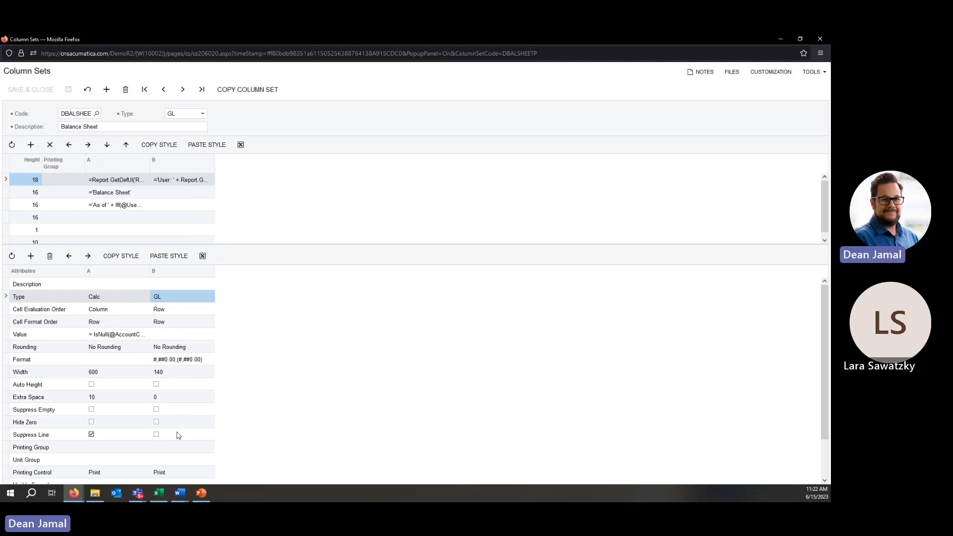
{"action": "left_click", "coordinate": [820, 40]}
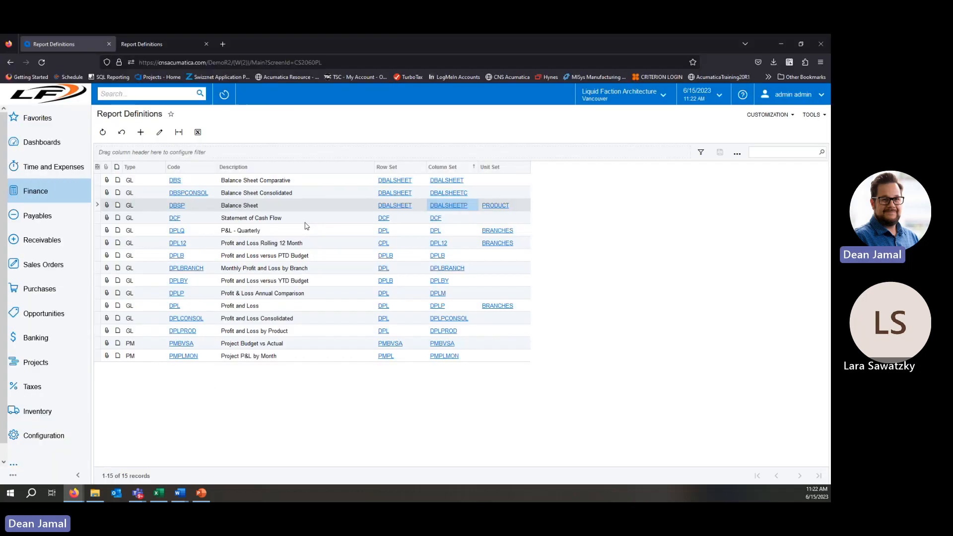
- Reopen the DBALSHEET column set to compare its columns and data source attributes with the standard balance sheet, then close it
{"action": "left_click", "coordinate": [448, 180]}
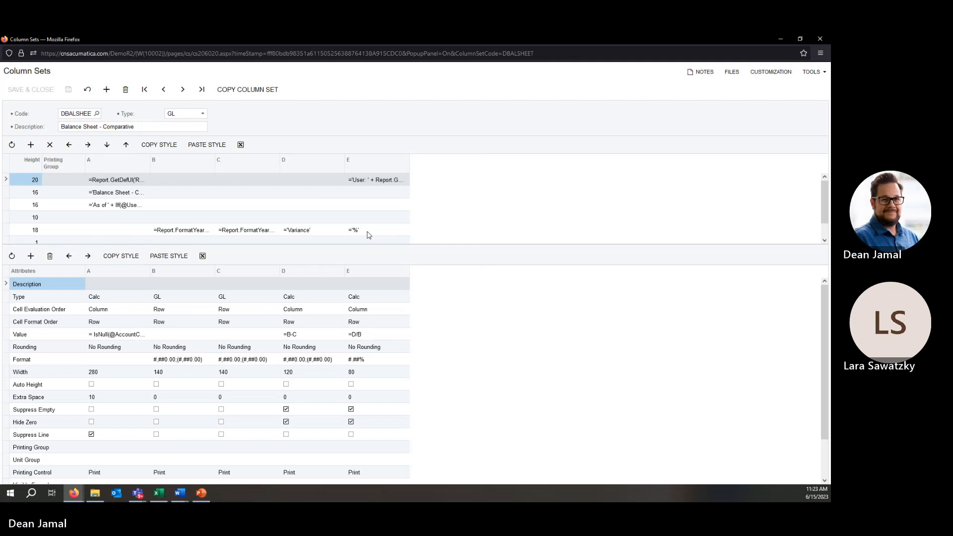
{"action": "scroll", "coordinate": [358, 384], "scroll_direction": "down", "scroll_amount": 2}
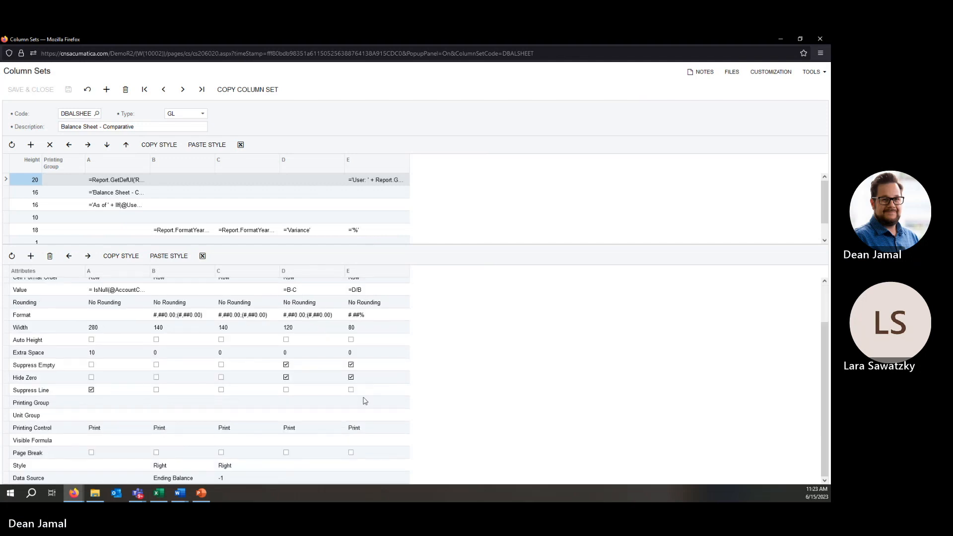
{"action": "left_click", "coordinate": [823, 44]}
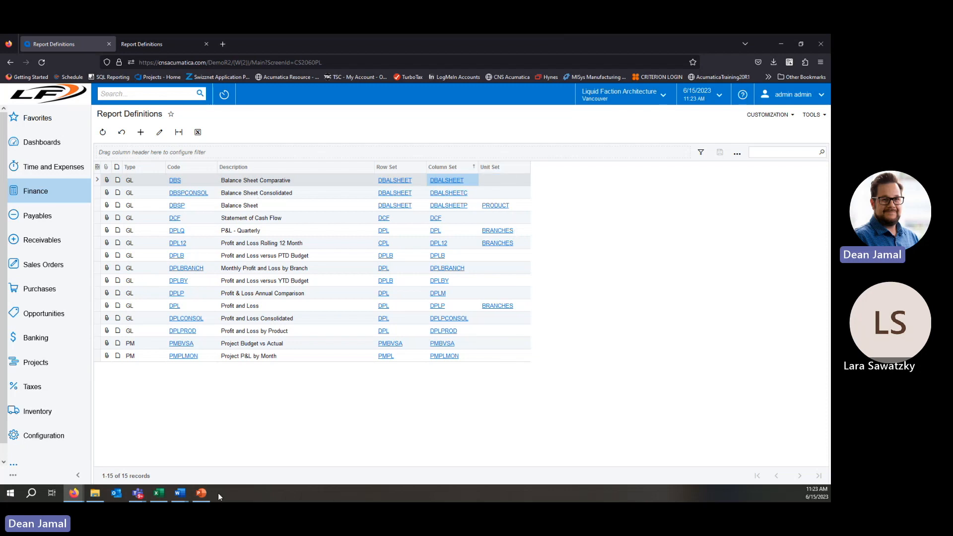
- Switch to the PowerPoint training slide show and advance from the Column Sets slide to the Unit Sets slide
{"action": "left_click", "coordinate": [203, 496]}
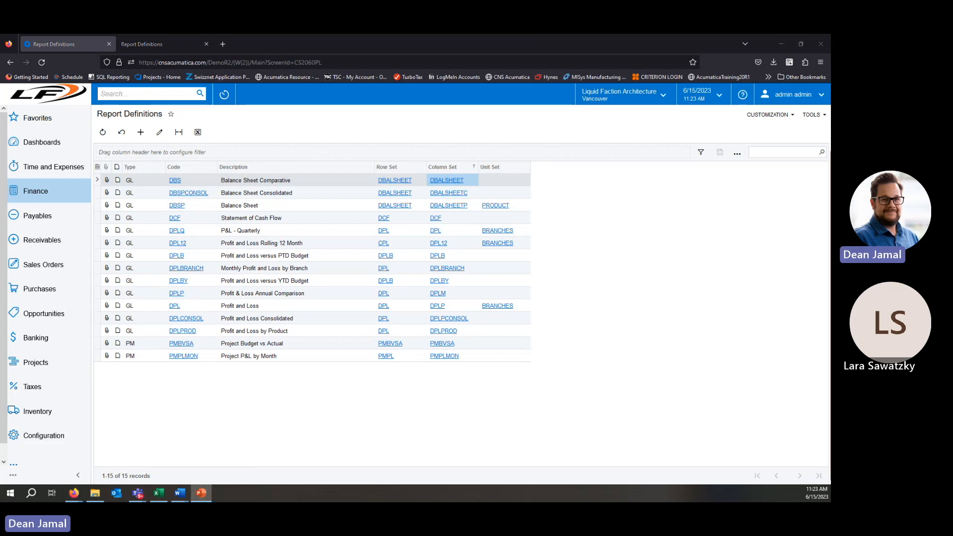
{"action": "double_click", "coordinate": [446, 129]}
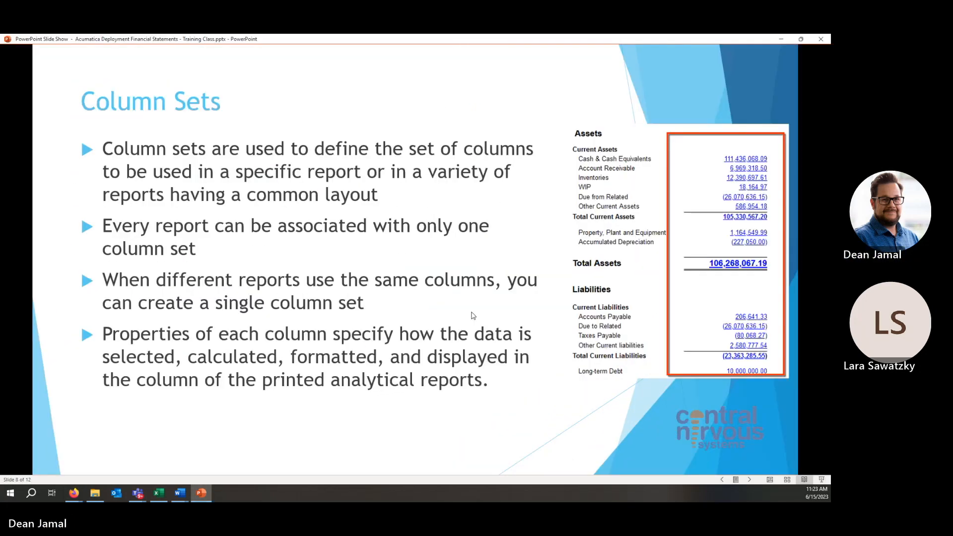
{"action": "left_click", "coordinate": [749, 481]}
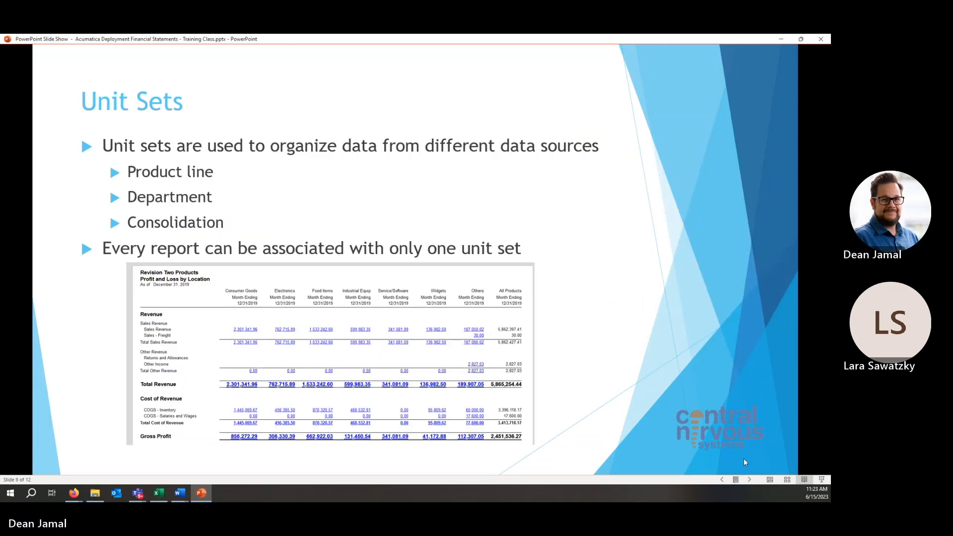
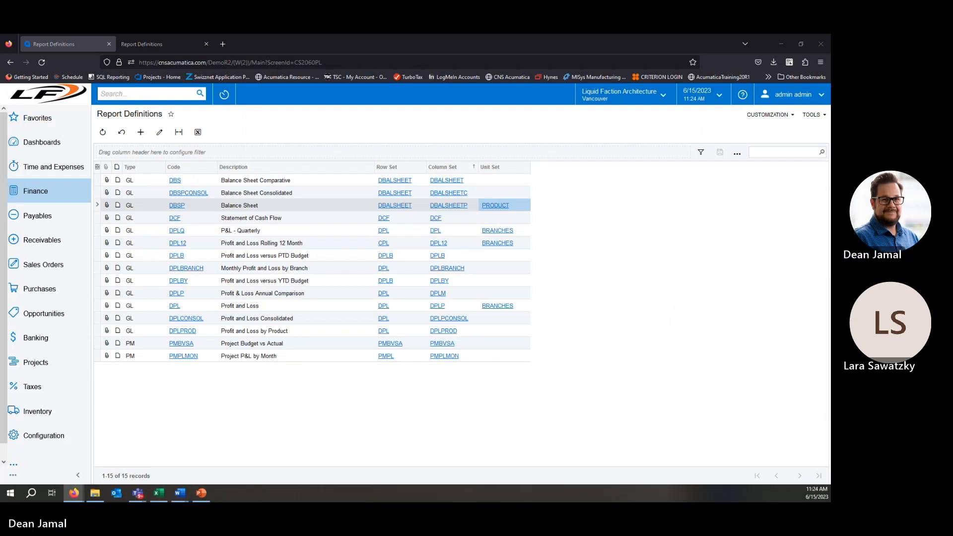
- Show the PRODUCT unit set over the report definitions, list the units under ALL, and widen the Code column to read them
{"action": "left_click_drag", "start_coordinate": [0, 75], "coordinate": [579, 76]}
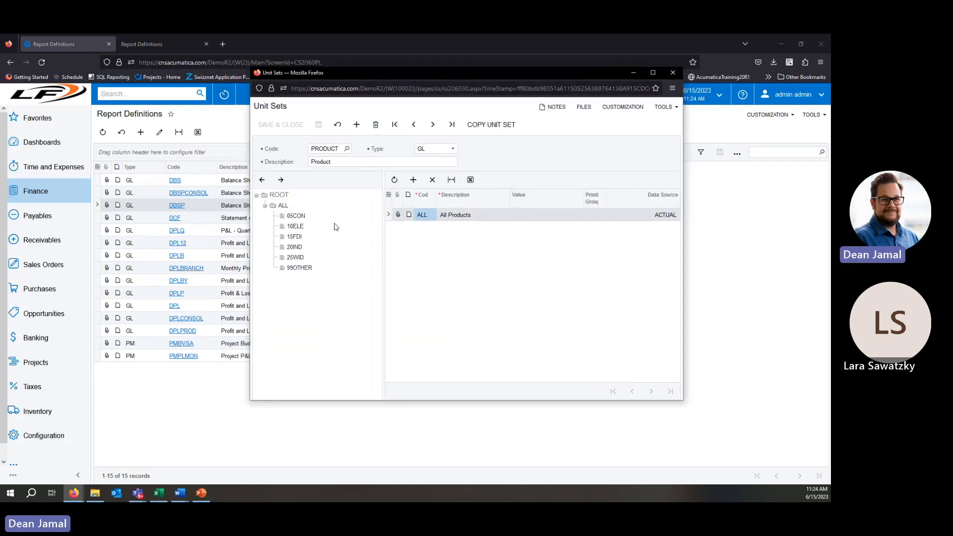
{"action": "left_click", "coordinate": [302, 217]}
{"action": "left_click", "coordinate": [283, 206]}
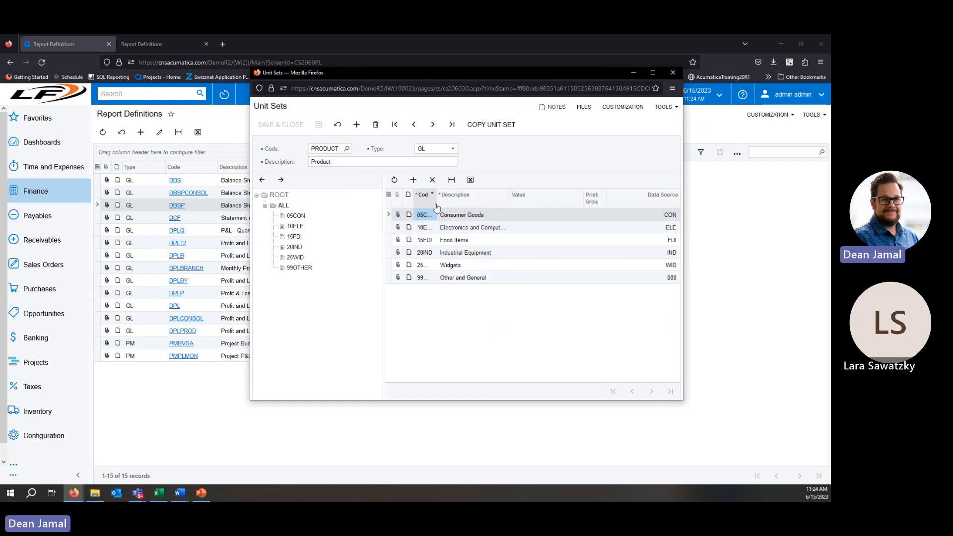
{"action": "left_click_drag", "start_coordinate": [437, 199], "coordinate": [473, 201]}
{"action": "left_click_drag", "start_coordinate": [545, 380], "coordinate": [600, 385]}
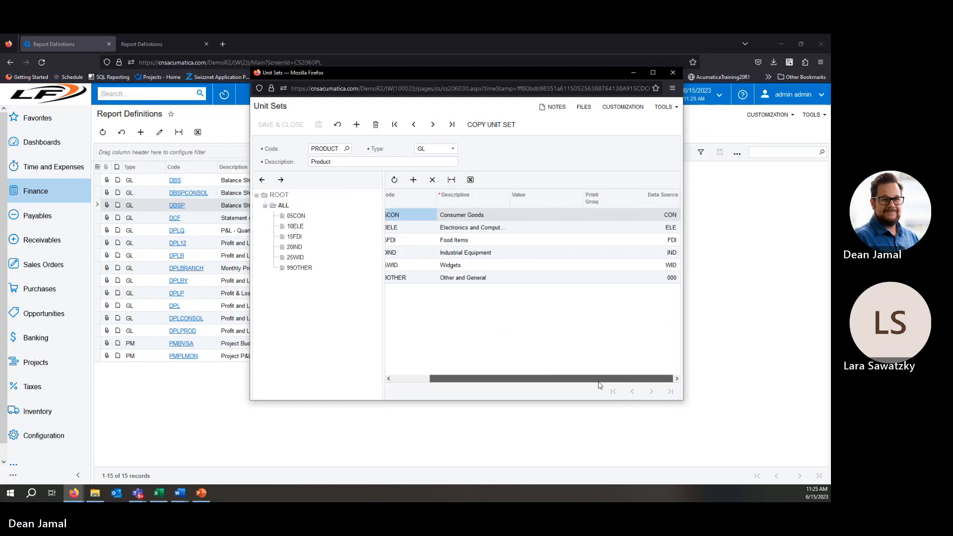
- Examine the data source settings of the Consumer Goods and Food Items units to see which subaccount each uses
{"action": "left_click", "coordinate": [671, 218]}
{"action": "left_click", "coordinate": [675, 214]}
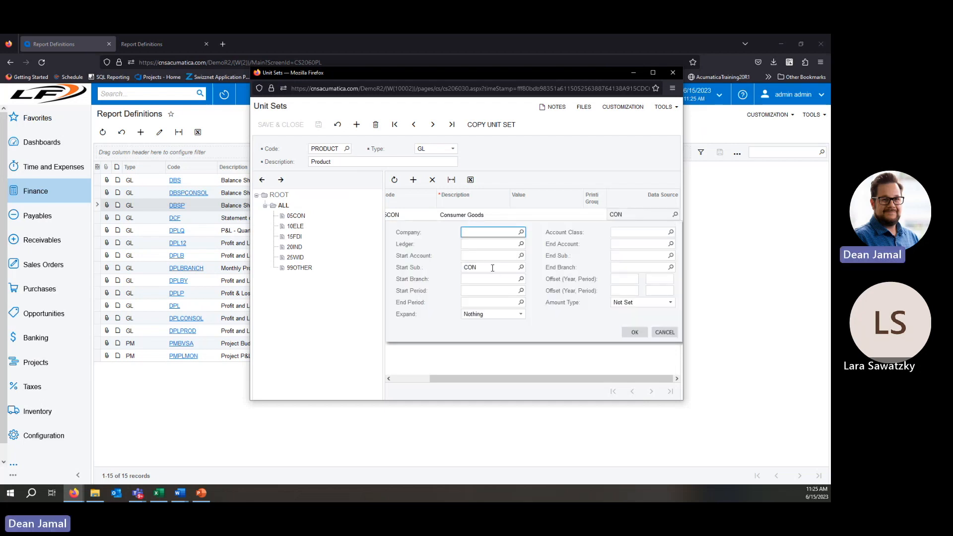
{"action": "left_click", "coordinate": [656, 332]}
{"action": "left_click", "coordinate": [676, 242]}
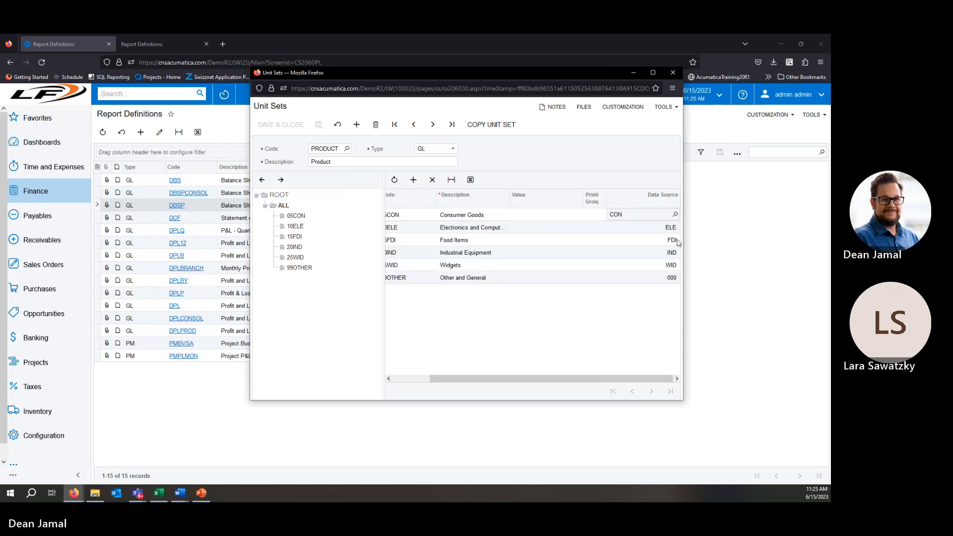
{"action": "left_click", "coordinate": [675, 241]}
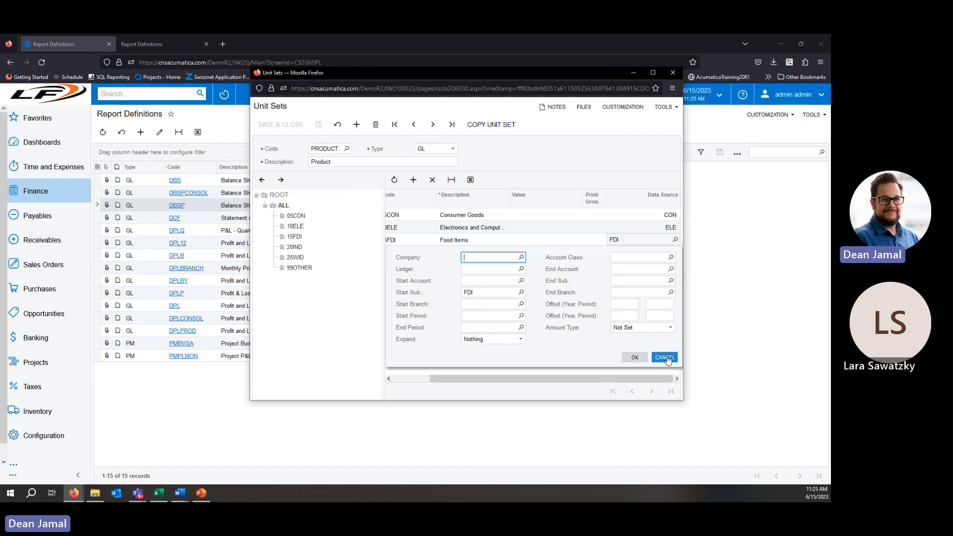
- Load the BRANCHES unit set for company and branch consolidation and list the units under PRODUCTS
{"action": "left_click_drag", "start_coordinate": [440, 73], "coordinate": [295, 78]}
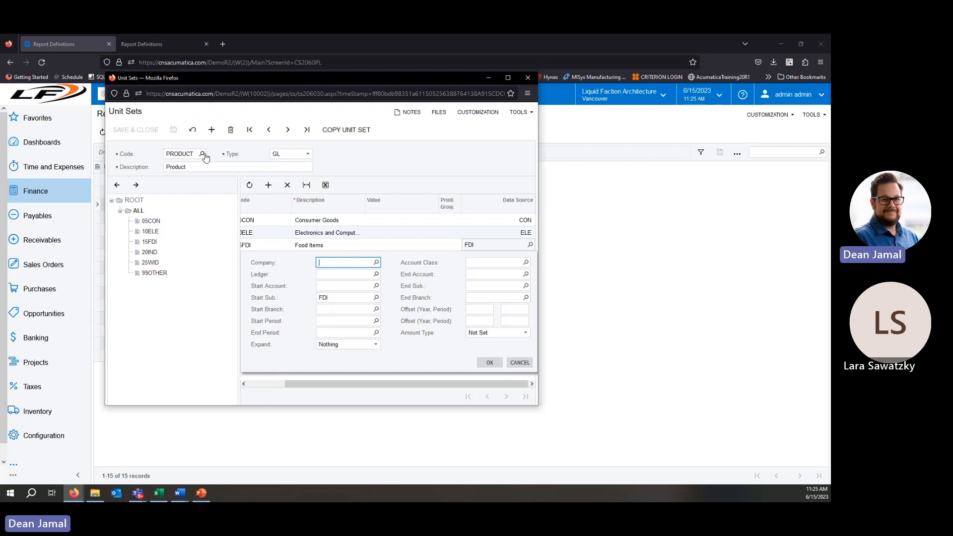
{"action": "left_click", "coordinate": [203, 155]}
{"action": "left_click", "coordinate": [207, 218]}
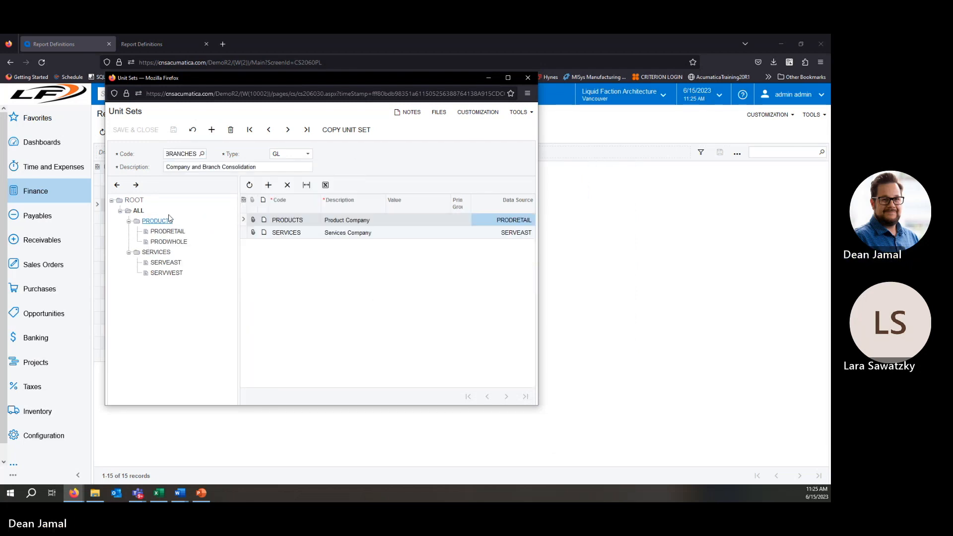
{"action": "left_click", "coordinate": [158, 221]}
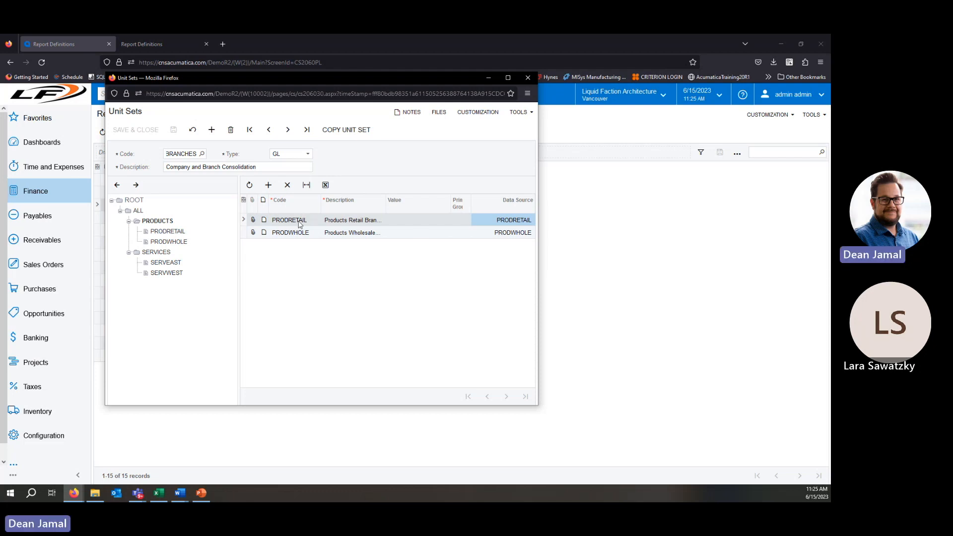
- Examine the PRODRETAIL unit's data source settings, cancel without changes, and list the units under SERVICES
{"action": "left_click", "coordinate": [530, 221]}
{"action": "left_click", "coordinate": [530, 221]}
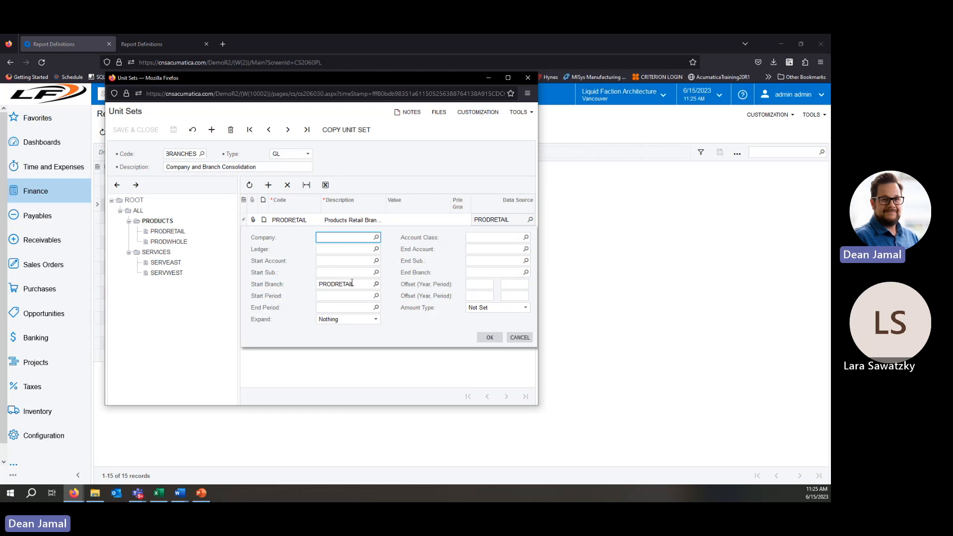
{"action": "left_click", "coordinate": [525, 340]}
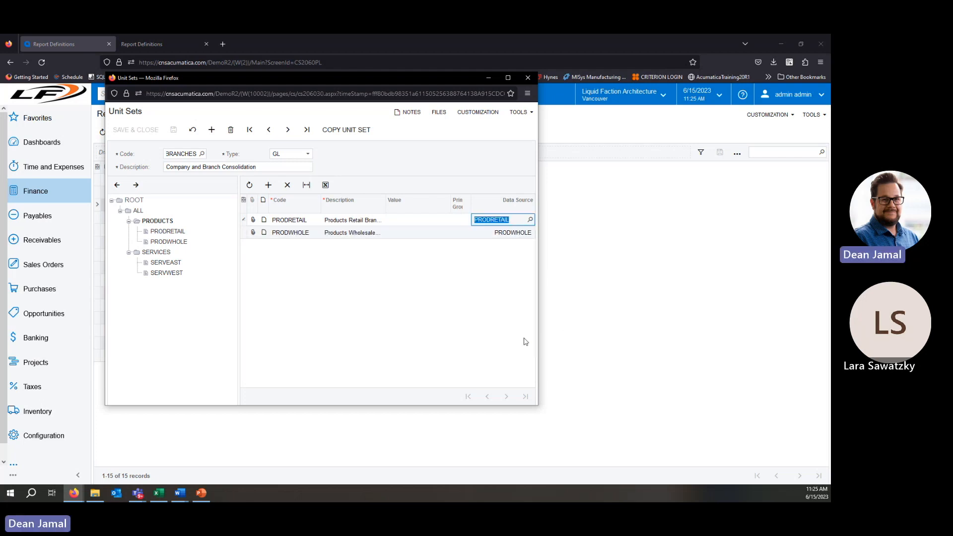
{"action": "left_click", "coordinate": [527, 234]}
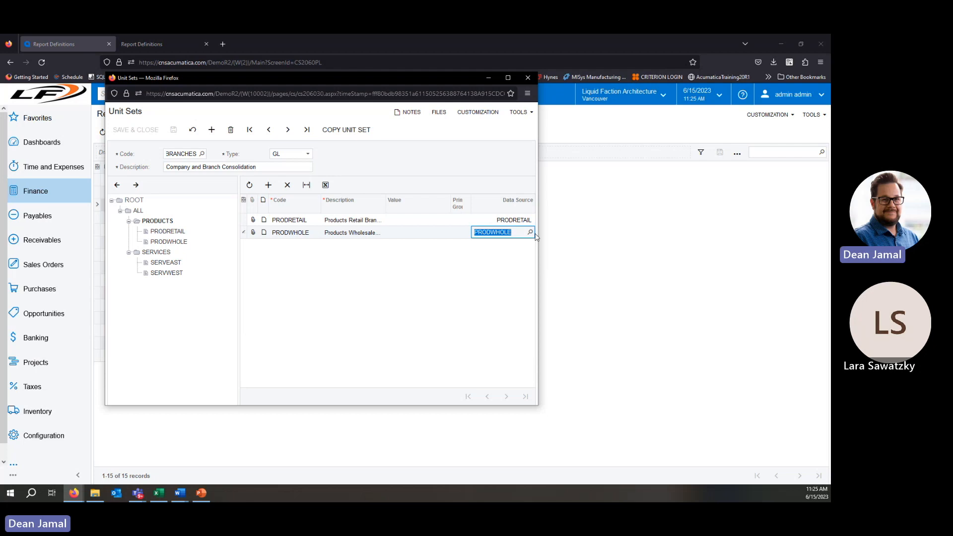
{"action": "left_click", "coordinate": [168, 263]}
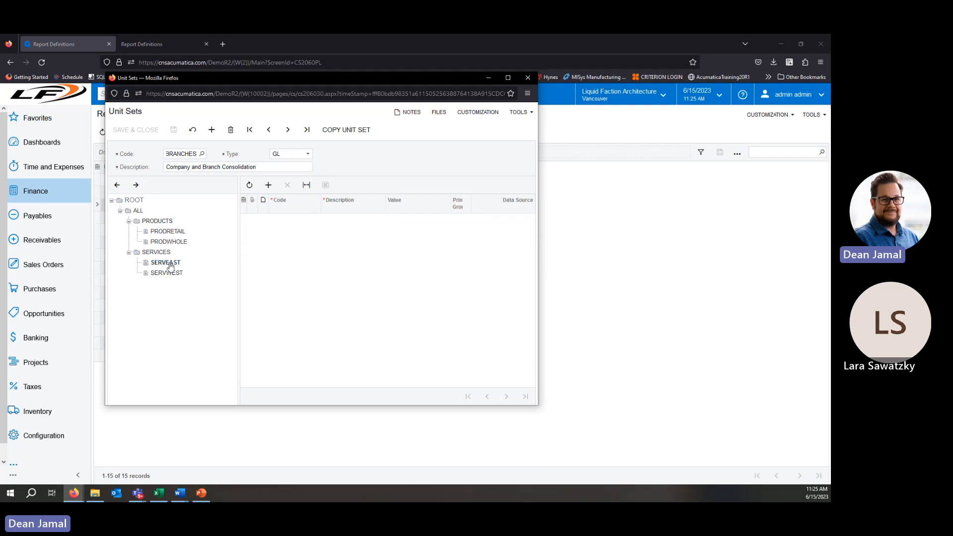
{"action": "left_click", "coordinate": [156, 252]}
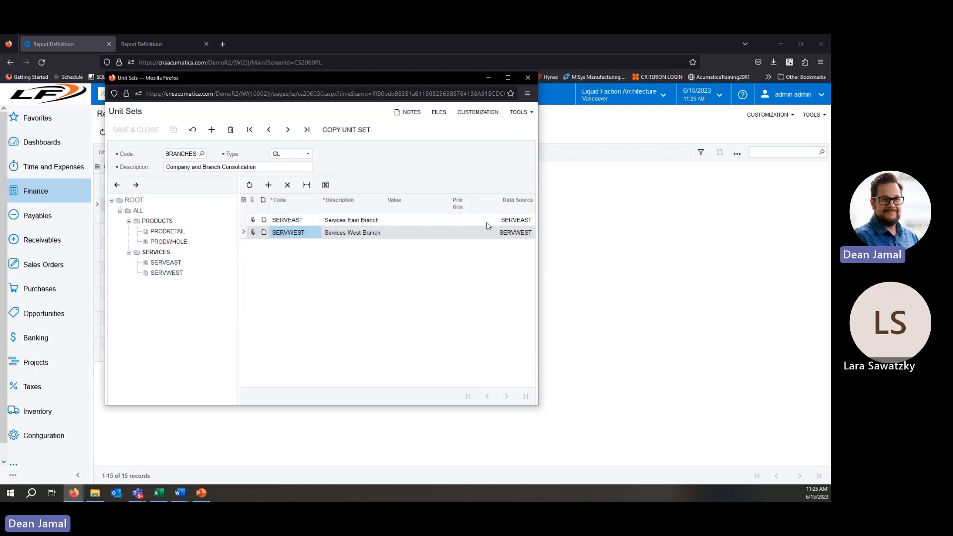
- Examine the data source settings of the Services East Branch unit and cancel without changes
{"action": "left_click", "coordinate": [526, 222]}
{"action": "left_click", "coordinate": [530, 220]}
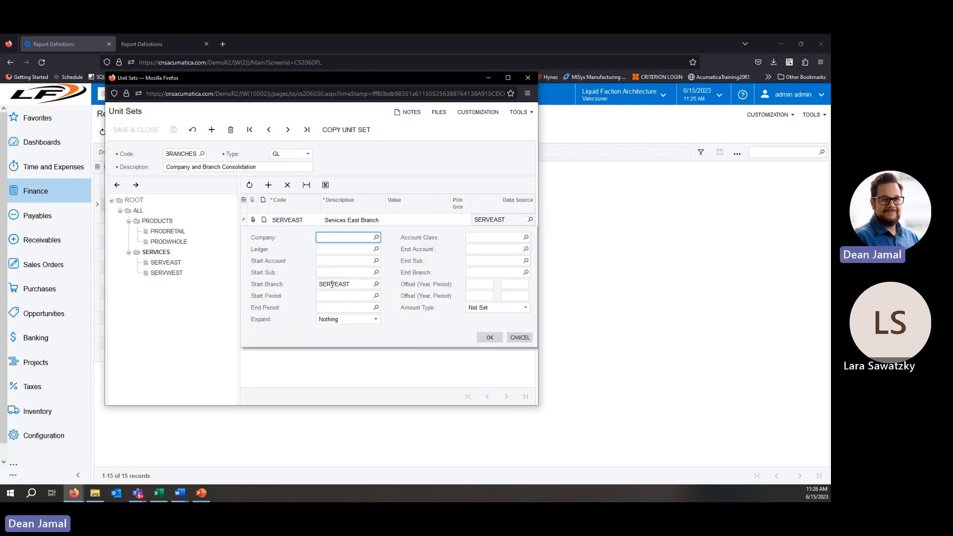
{"action": "left_click", "coordinate": [520, 338]}
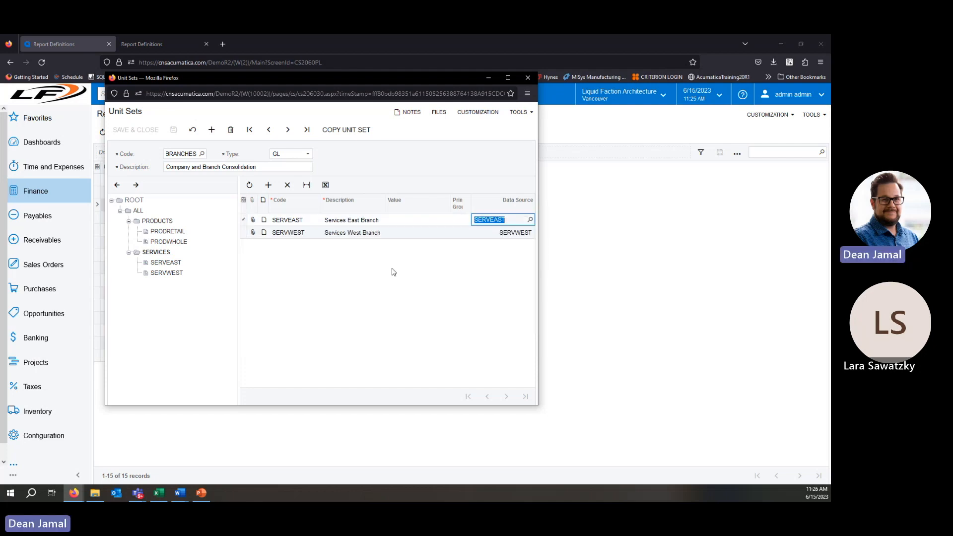
- Load the SUBS unit set for foreign entity consolidation and list the units under ALL
{"action": "left_click", "coordinate": [202, 154]}
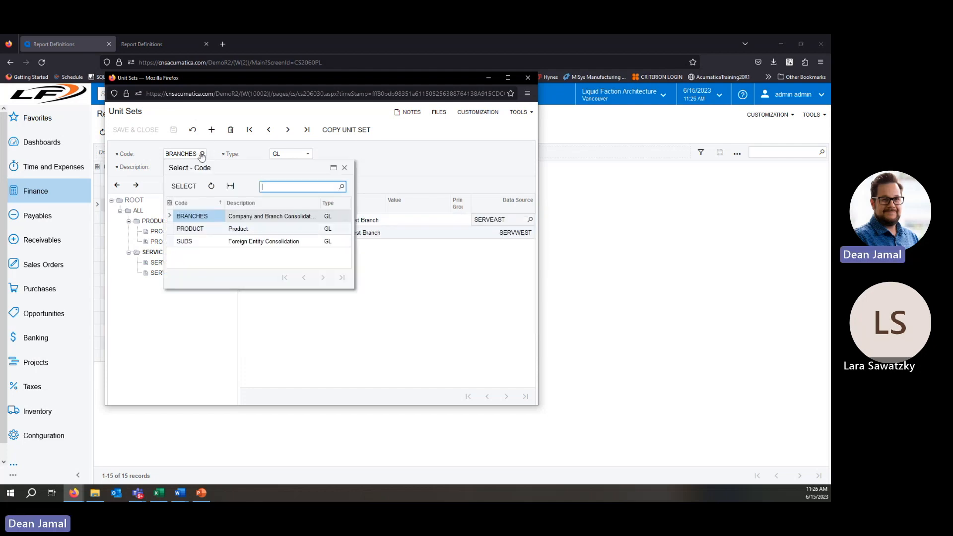
{"action": "double_click", "coordinate": [185, 242]}
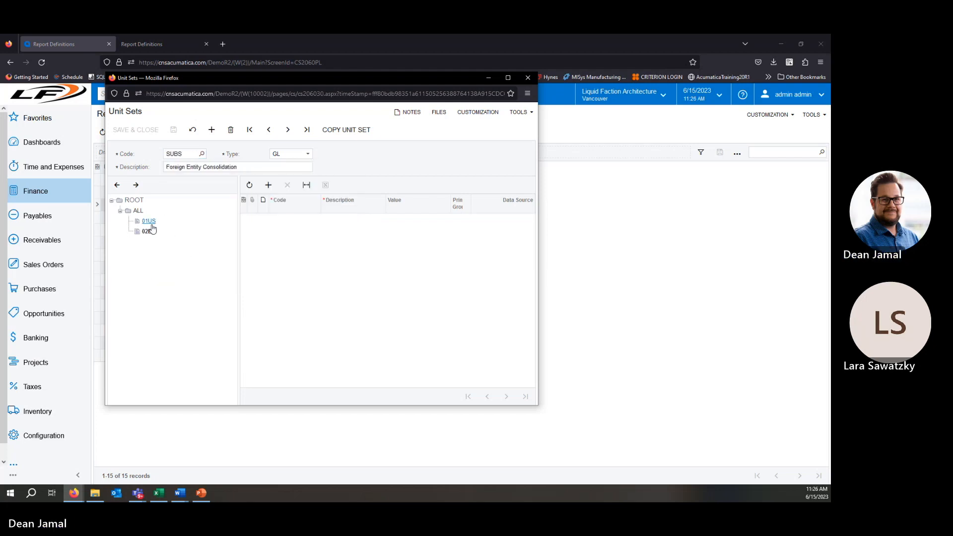
{"action": "left_click", "coordinate": [138, 210]}
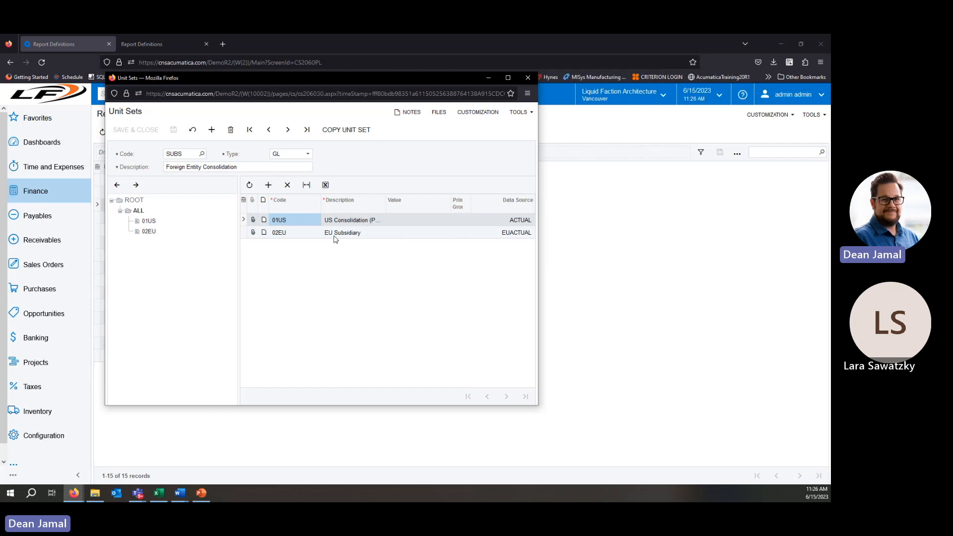
- Examine which ledgers the US Consolidation and EU Subsidiary units use as data source, and close the unit sets without changes
{"action": "left_click", "coordinate": [531, 222]}
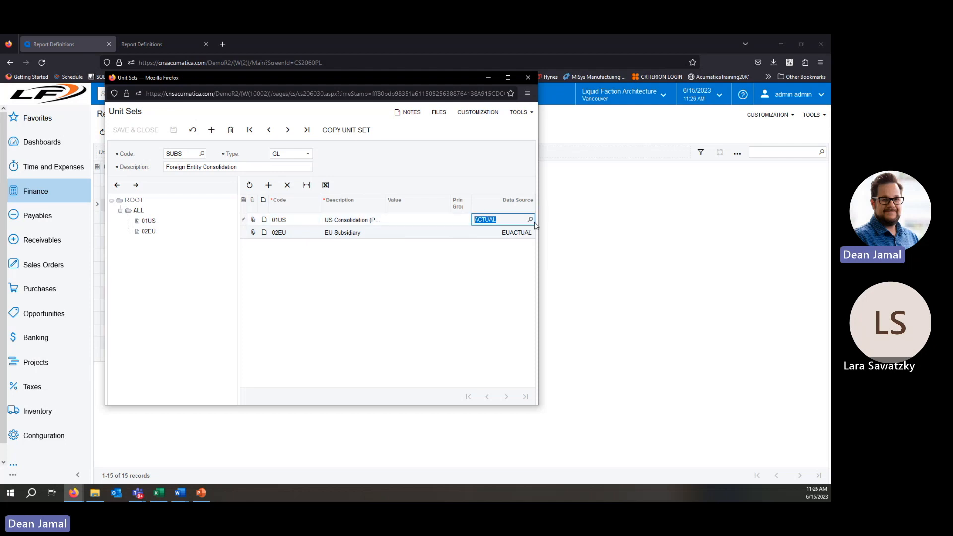
{"action": "left_click", "coordinate": [530, 219]}
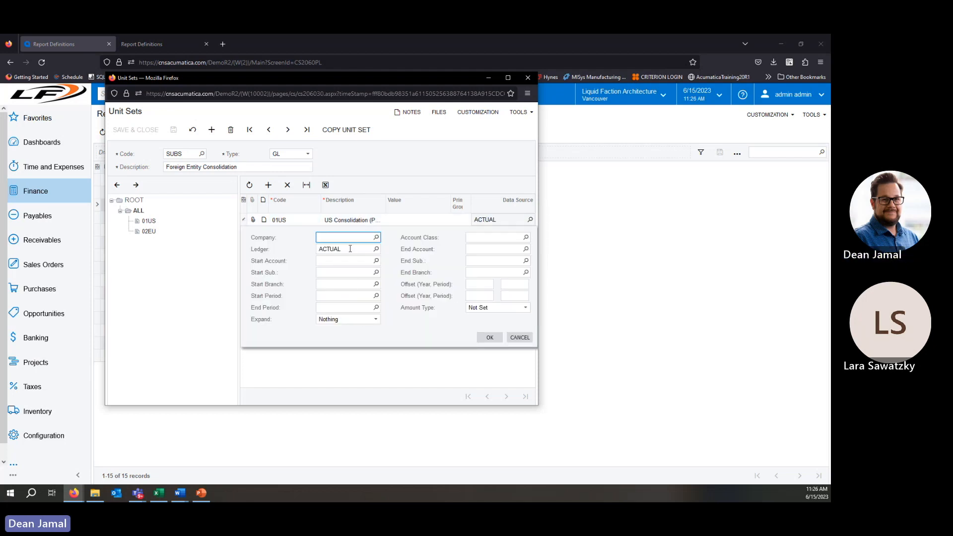
{"action": "left_click", "coordinate": [520, 337]}
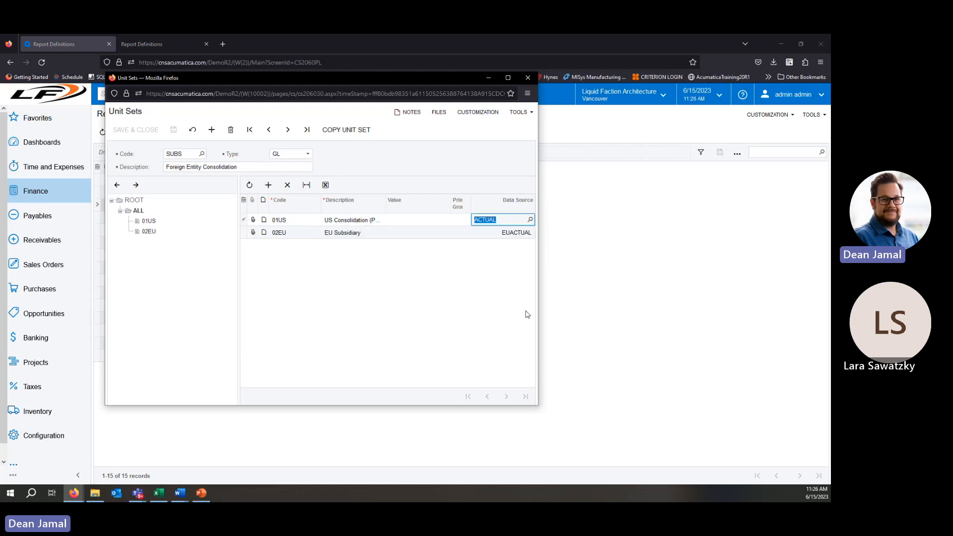
{"action": "left_click", "coordinate": [529, 238]}
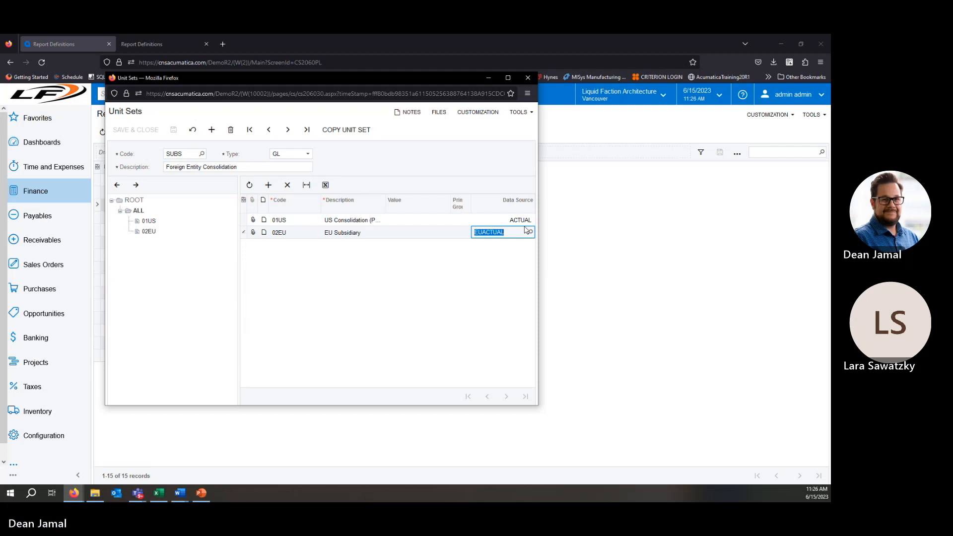
{"action": "left_click", "coordinate": [534, 79]}
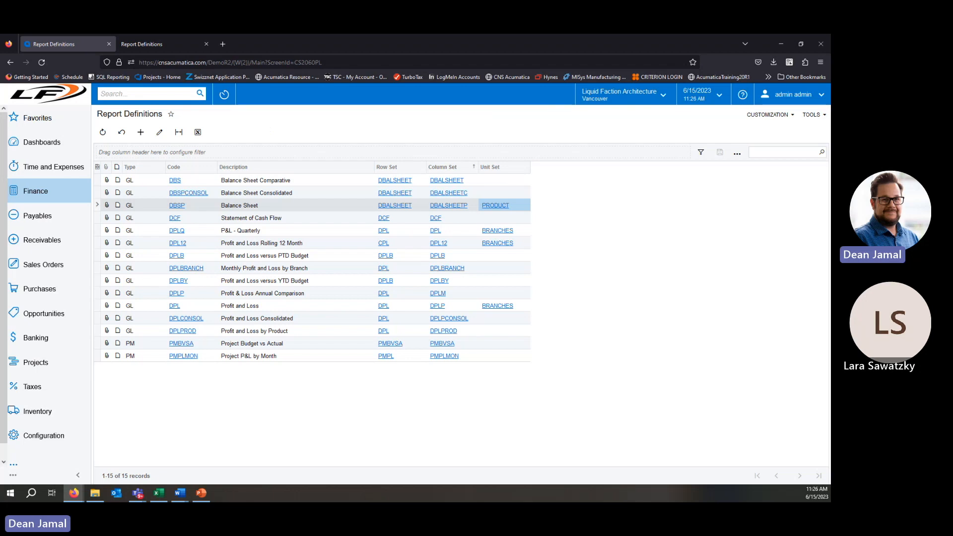
- Show the DPL row set of the Profit and Loss report and bring its window fully into view
{"action": "key", "text": "alt+Tab"}
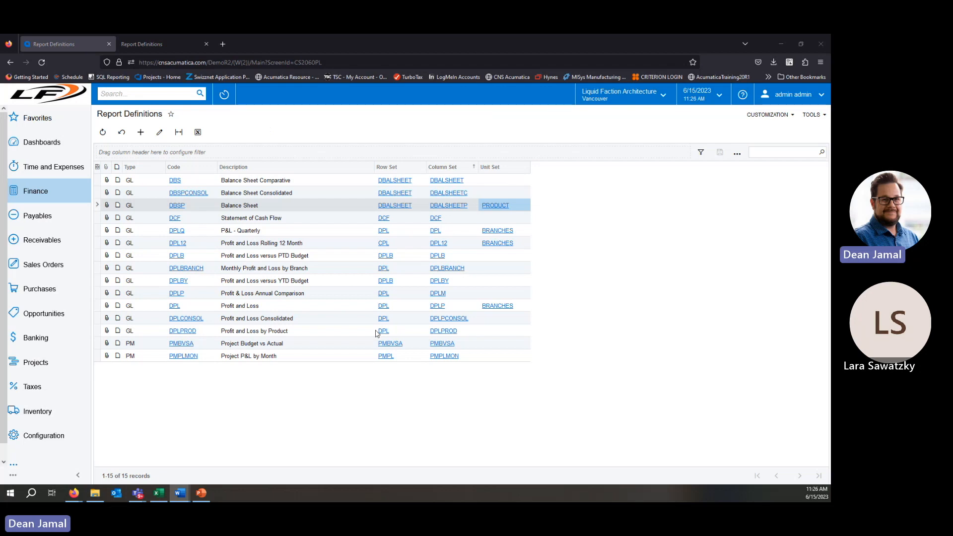
{"action": "left_click", "coordinate": [388, 307]}
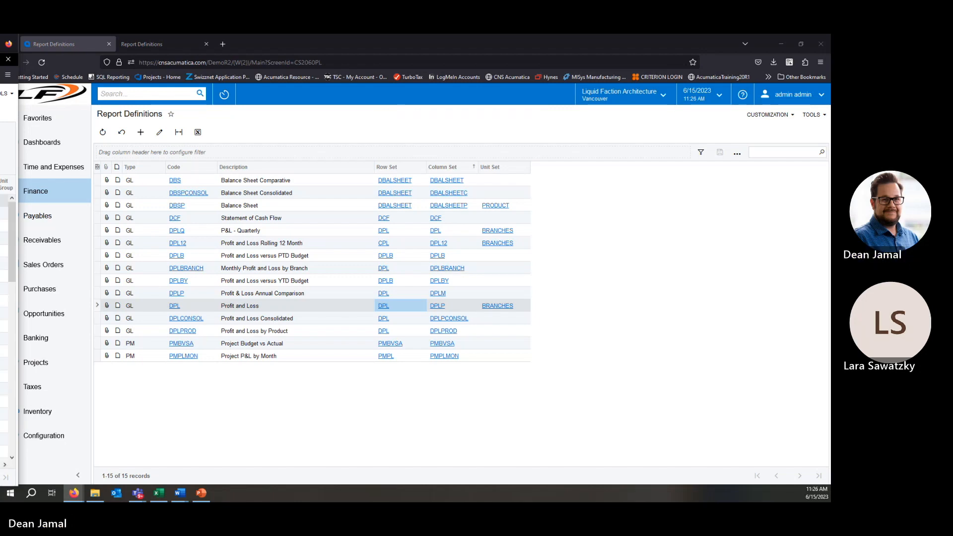
{"action": "left_click_drag", "start_coordinate": [223, 65], "coordinate": [310, 52]}
{"action": "key", "text": "alt+Tab"}
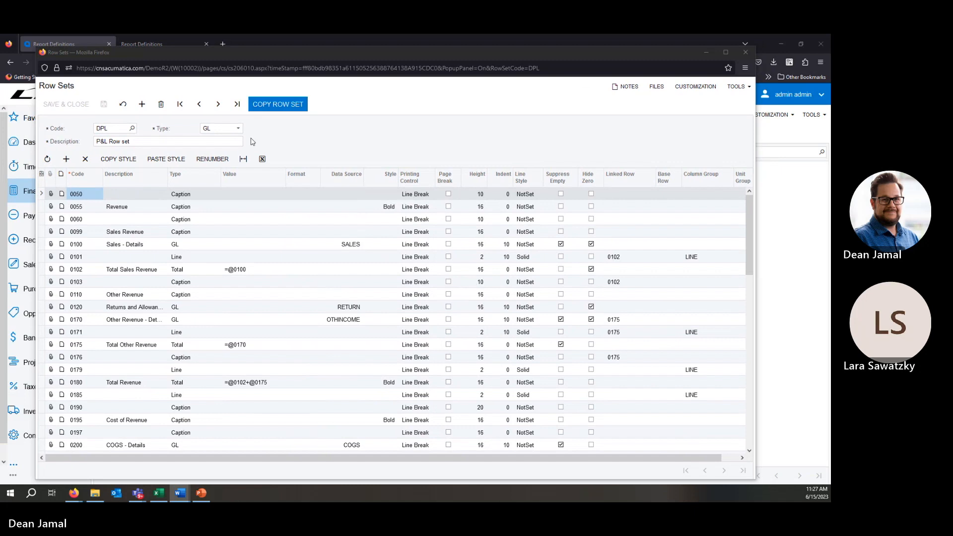
- Copy the DPL row set to a new row set with the code TESTDPL
{"action": "left_click", "coordinate": [326, 127]}
{"action": "left_click", "coordinate": [279, 108]}
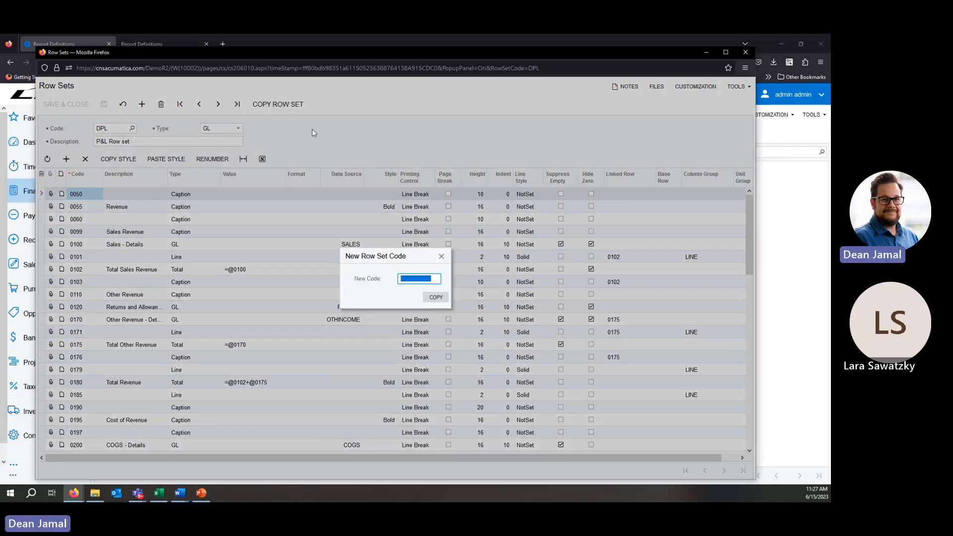
{"action": "type", "text": "TESTDPL"}
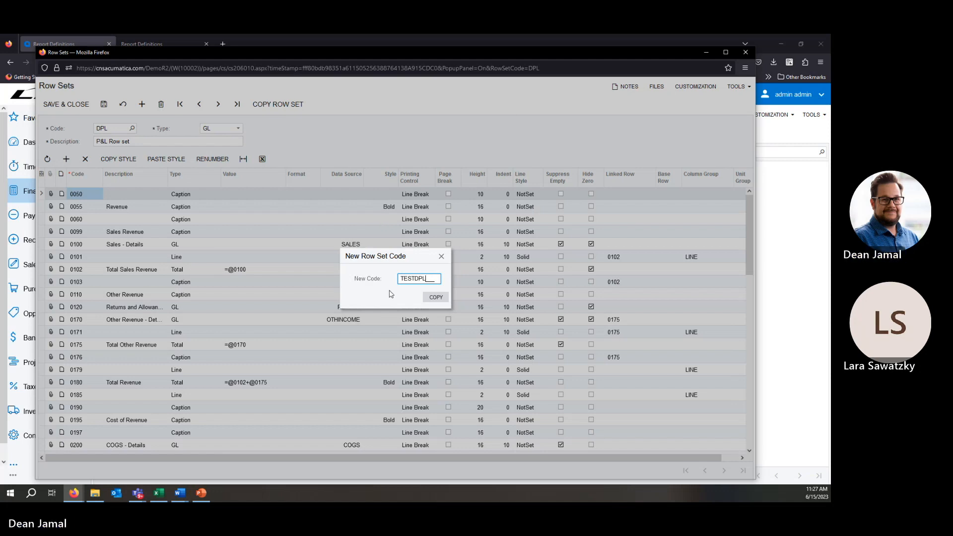
{"action": "left_click", "coordinate": [437, 297]}
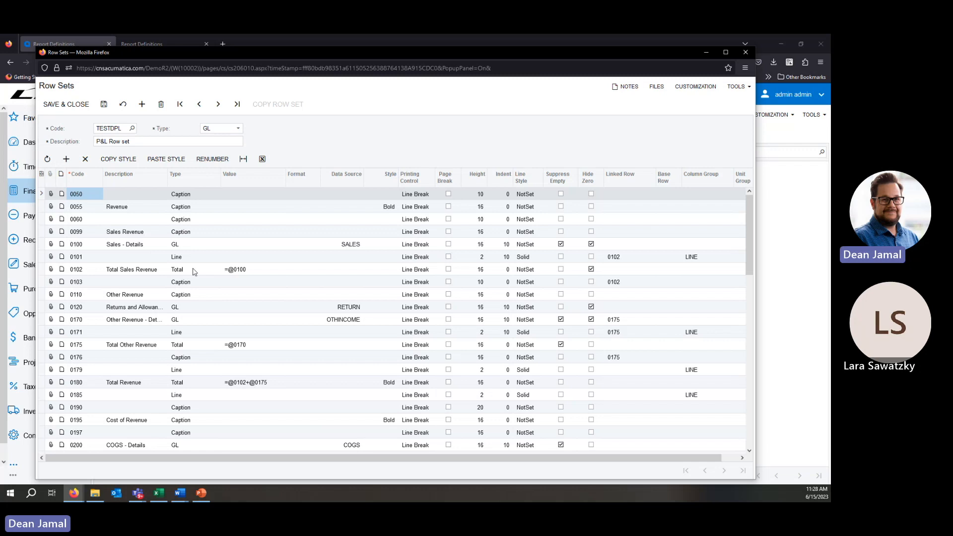
- Examine the codes and descriptions of the revenue rows in the TESTDPL row set to see how the rows are numbered
{"action": "left_click", "coordinate": [153, 233]}
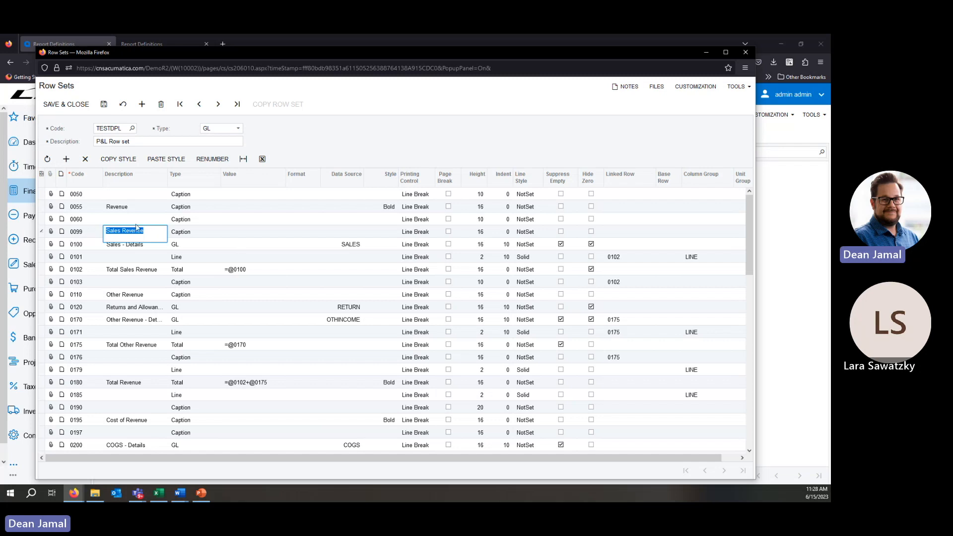
{"action": "left_click", "coordinate": [103, 221]}
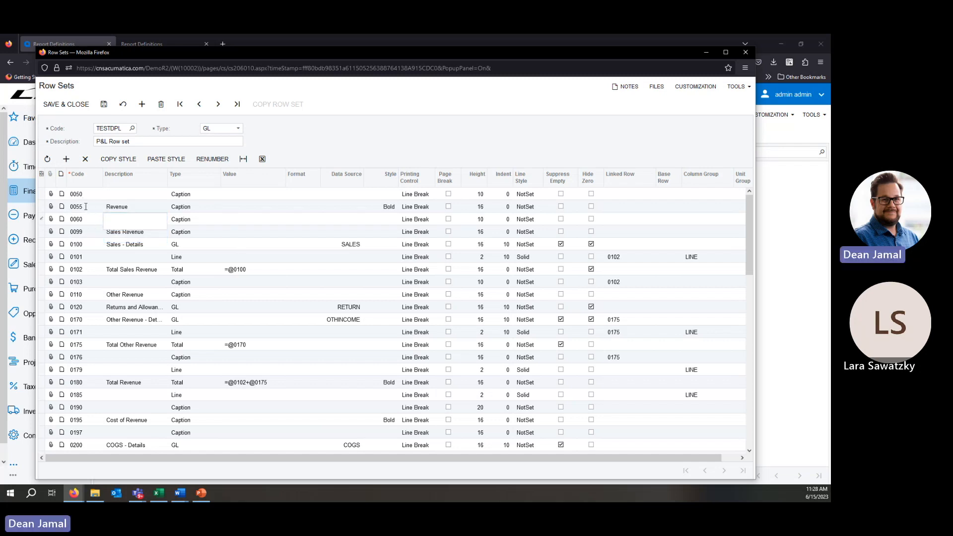
{"action": "left_click", "coordinate": [83, 207]}
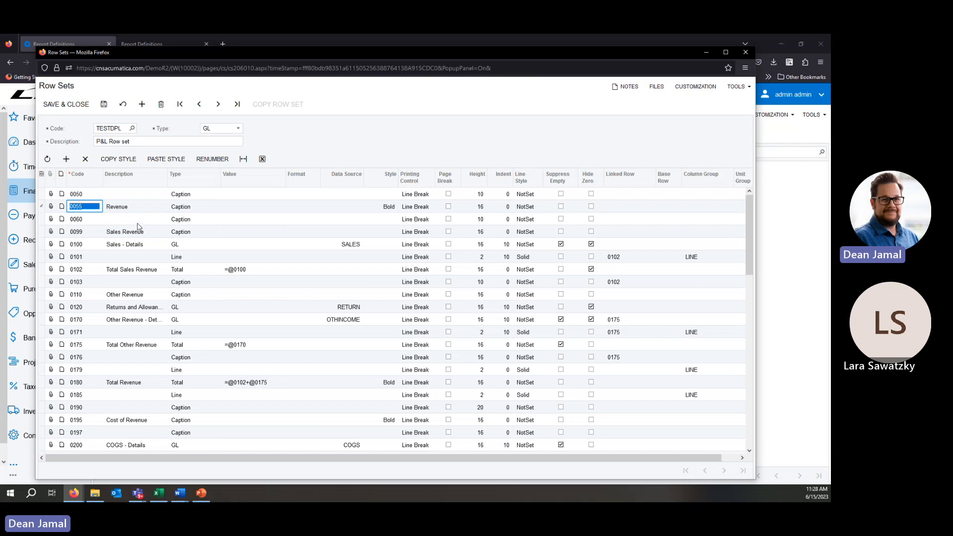
{"action": "left_click", "coordinate": [149, 208]}
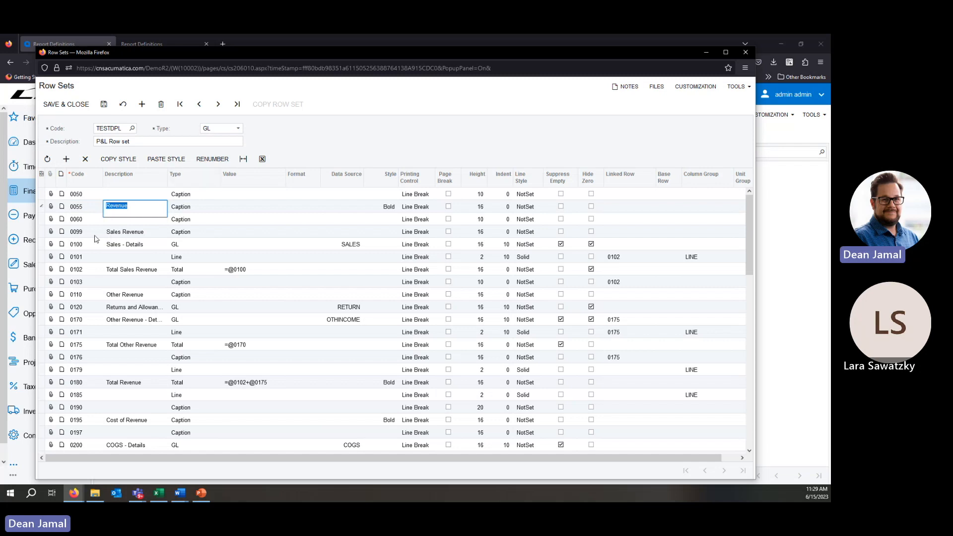
{"action": "left_click", "coordinate": [88, 208]}
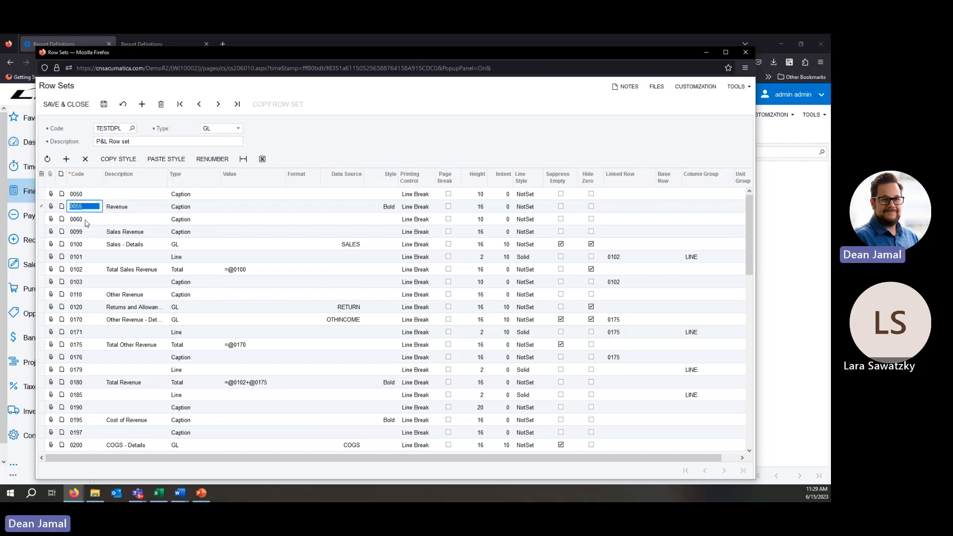
{"action": "left_click", "coordinate": [86, 220]}
{"action": "left_click", "coordinate": [187, 164]}
{"action": "left_click", "coordinate": [89, 348]}
{"action": "left_click", "coordinate": [97, 317]}
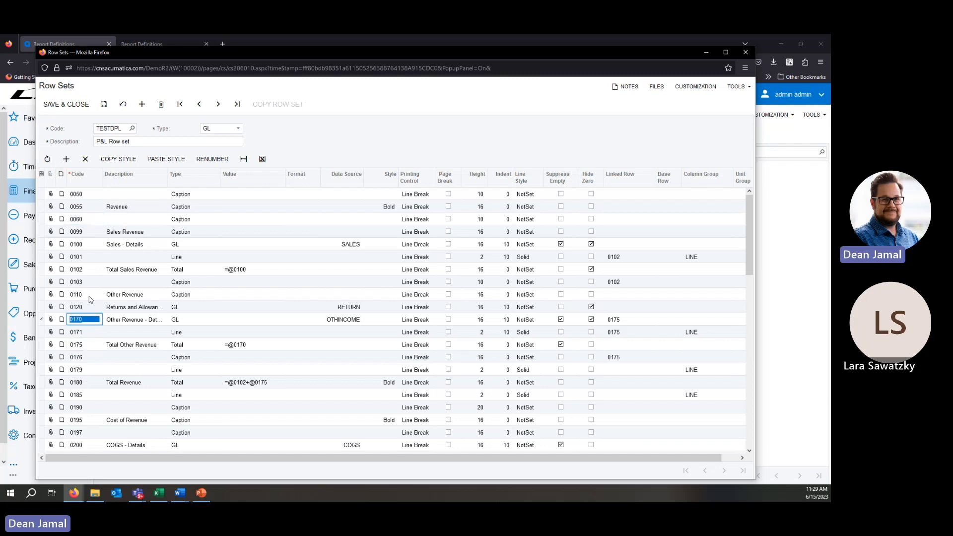
{"action": "left_click", "coordinate": [90, 309]}
{"action": "left_click", "coordinate": [89, 269]}
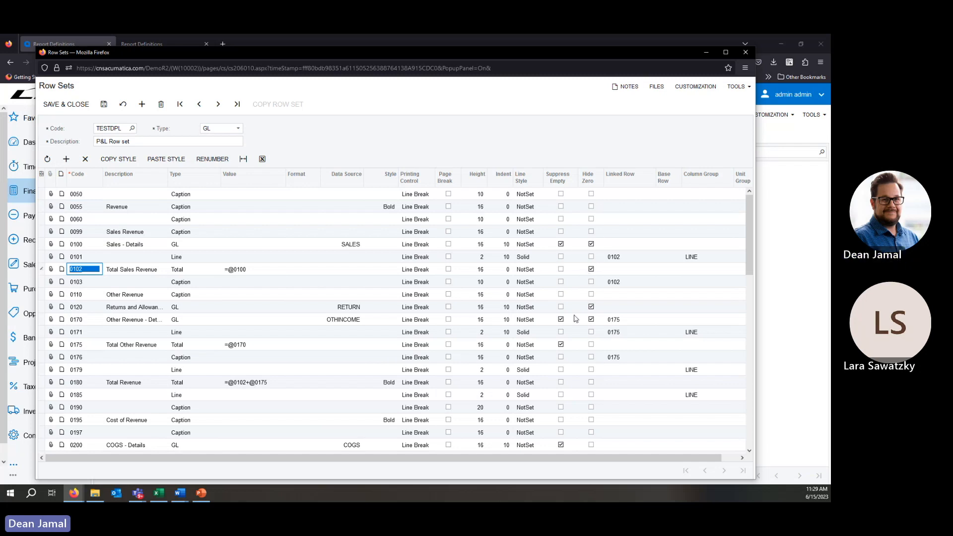
- Review the Suppress Empty and Hide Zero settings from the revenue rows through the operating expenses
{"action": "scroll", "coordinate": [594, 419], "scroll_direction": "down", "scroll_amount": 5}
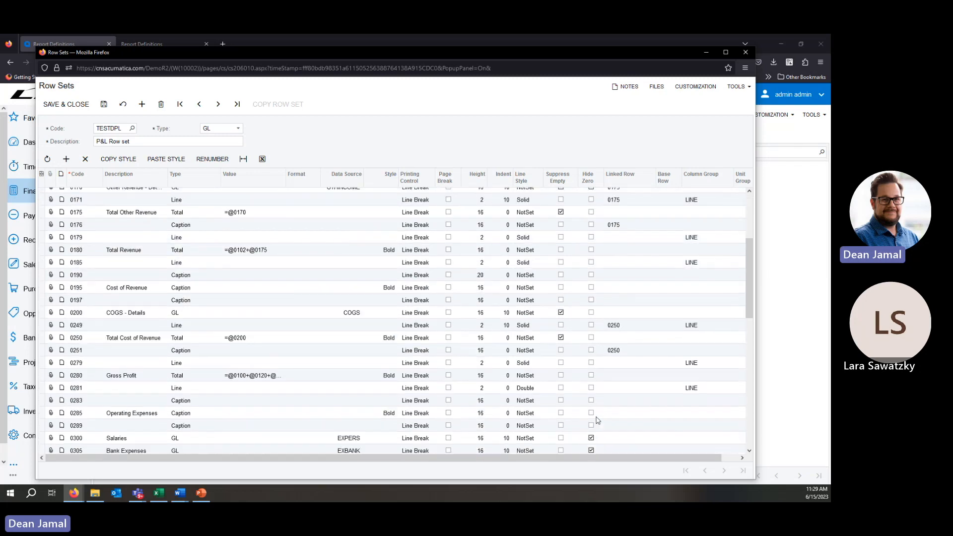
{"action": "scroll", "coordinate": [598, 422], "scroll_direction": "down", "scroll_amount": 10}
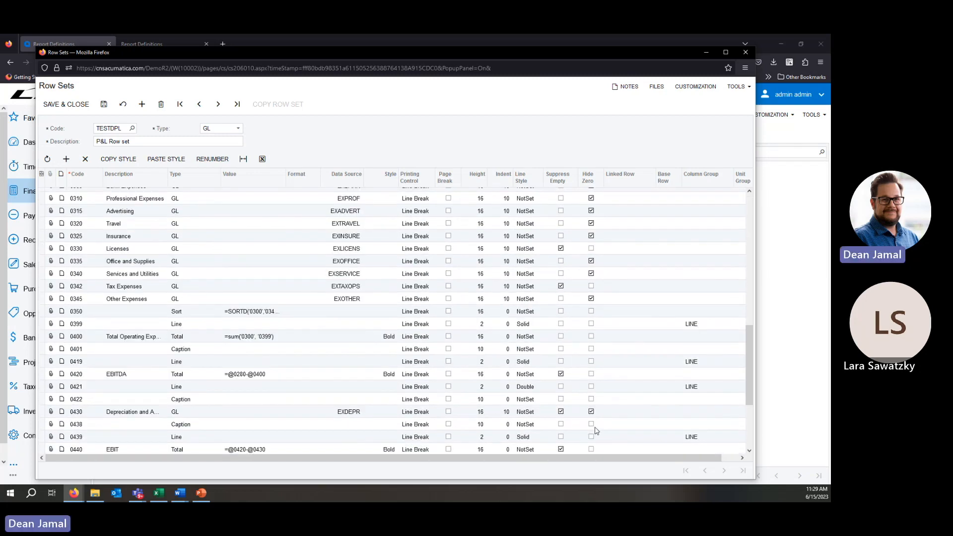
{"action": "scroll", "coordinate": [593, 376], "scroll_direction": "up", "scroll_amount": 13}
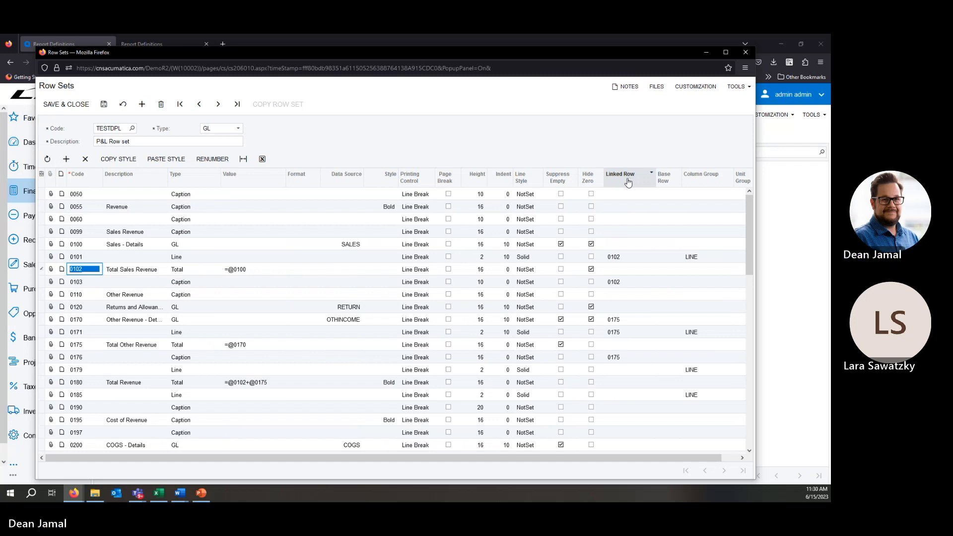
- Examine how rows 0101 and 0103 are linked to Total Sales Revenue, and check that total's value formula
{"action": "left_click", "coordinate": [612, 258]}
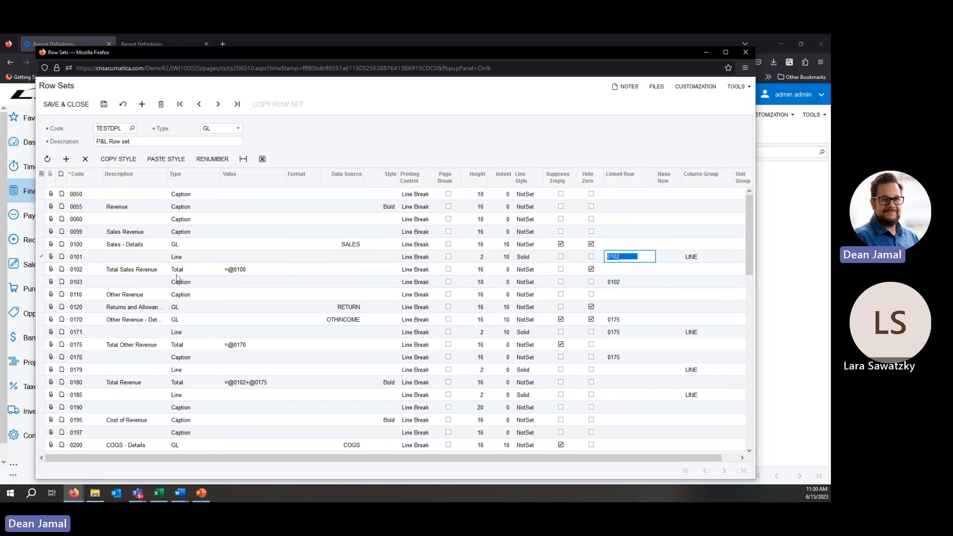
{"action": "left_click", "coordinate": [240, 271]}
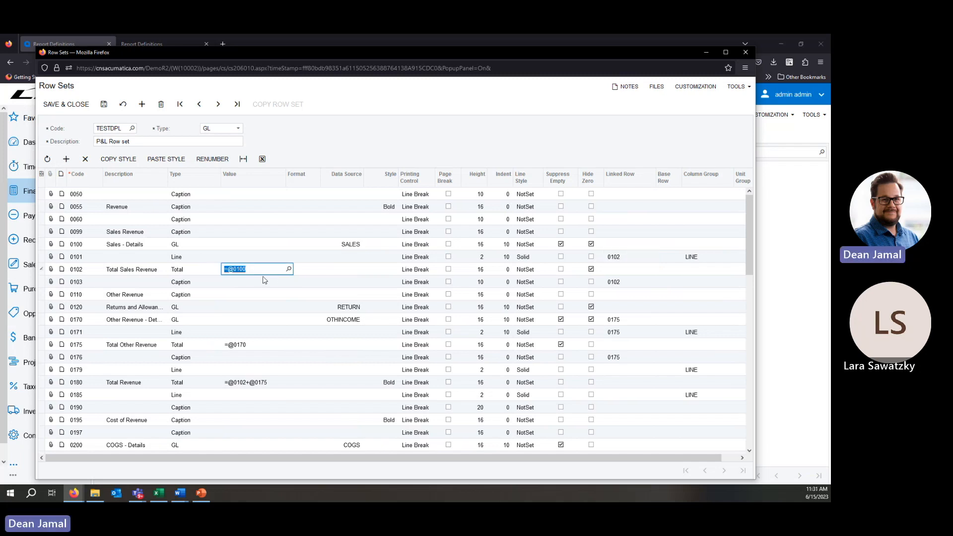
{"action": "left_click", "coordinate": [623, 282]}
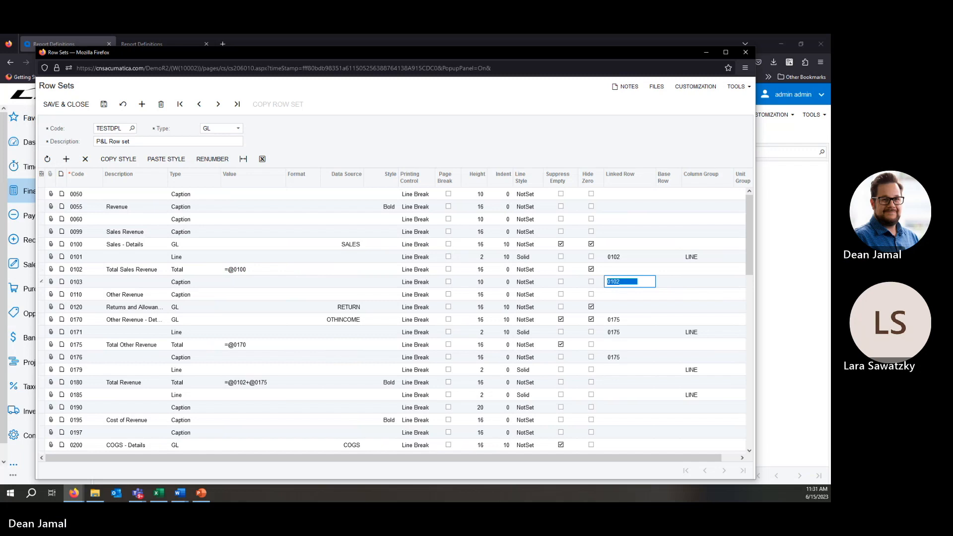
{"action": "key", "text": "alt+Tab"}
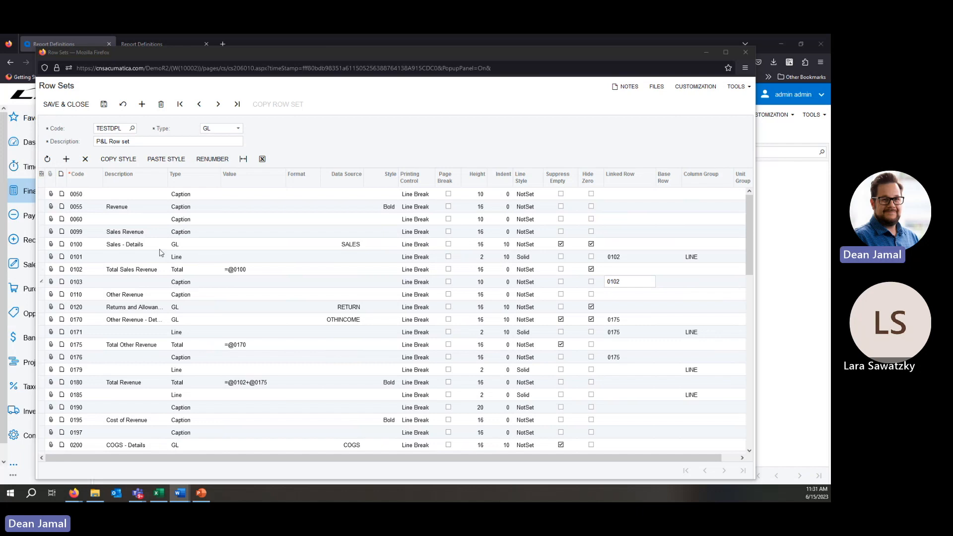
- Compare the indents of the detail, caption and total rows, and select line row 0101
{"action": "left_click", "coordinate": [140, 247]}
{"action": "left_click", "coordinate": [150, 320]}
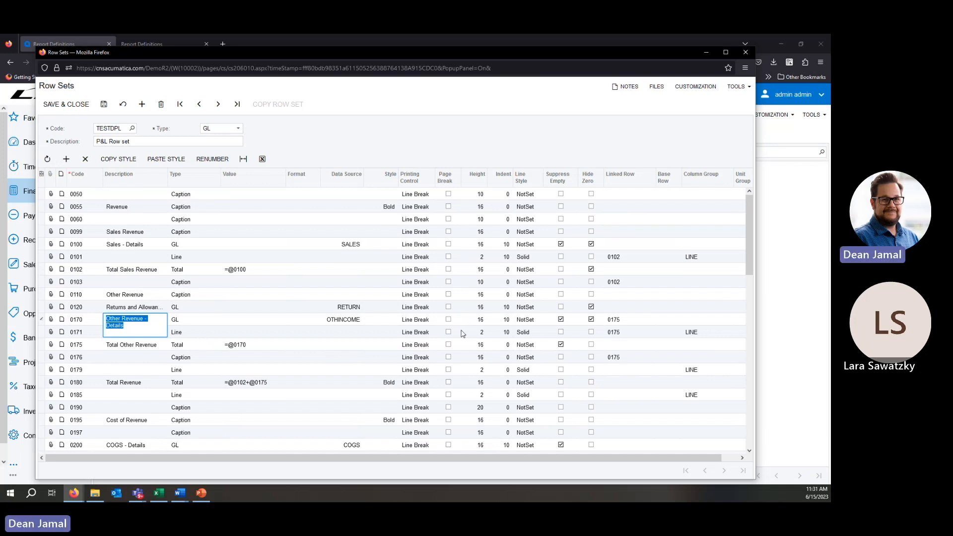
{"action": "left_click", "coordinate": [510, 295]}
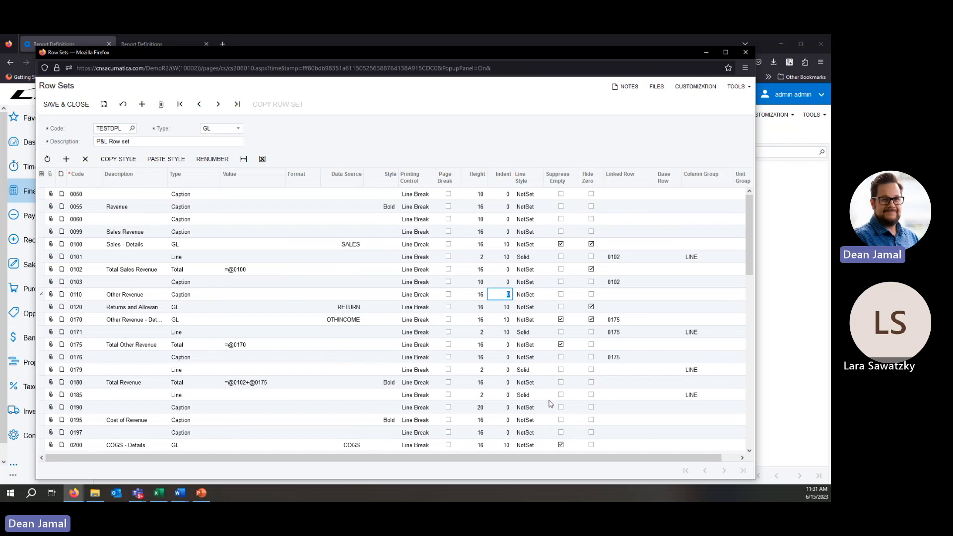
{"action": "scroll", "coordinate": [550, 404], "scroll_direction": "down", "scroll_amount": 3}
{"action": "scroll", "coordinate": [505, 383], "scroll_direction": "down", "scroll_amount": 1}
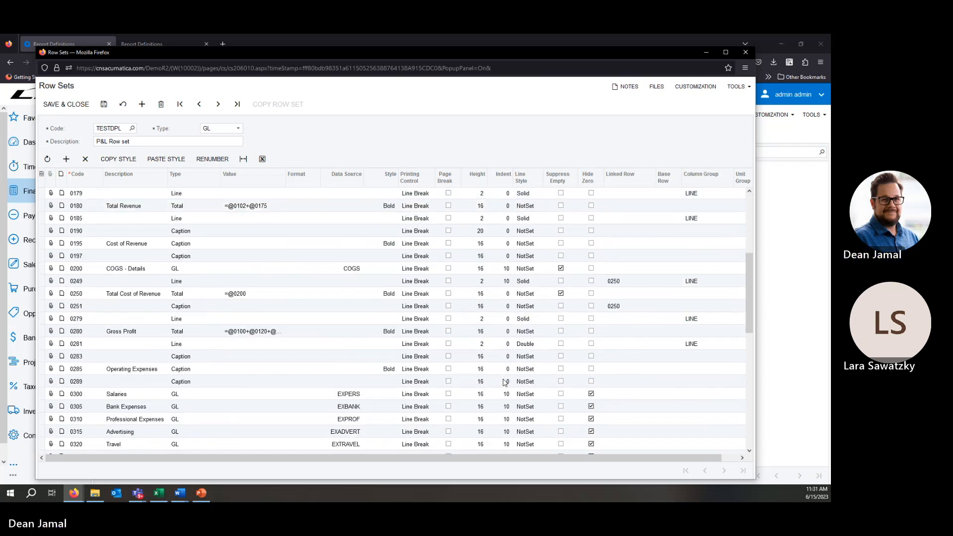
{"action": "scroll", "coordinate": [512, 384], "scroll_direction": "up", "scroll_amount": 4}
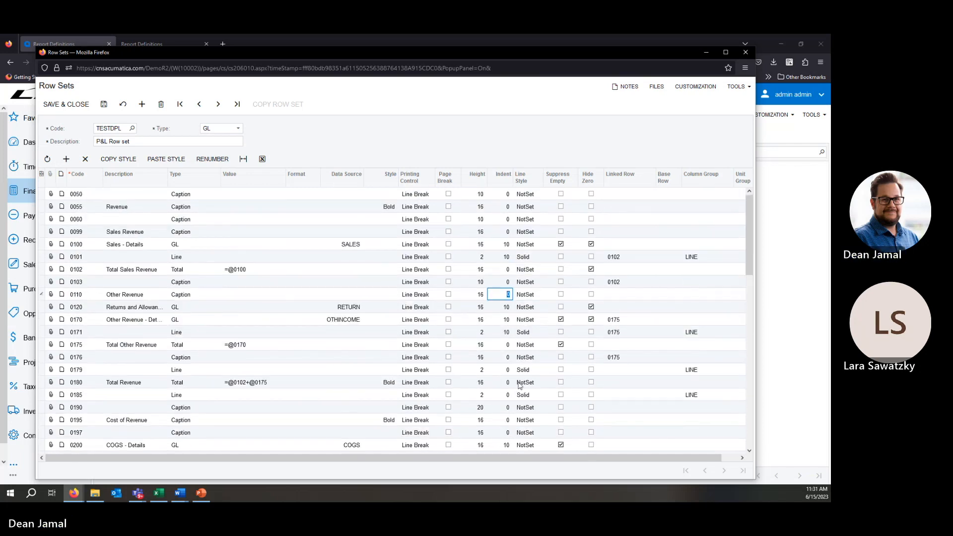
{"action": "left_click", "coordinate": [44, 257]}
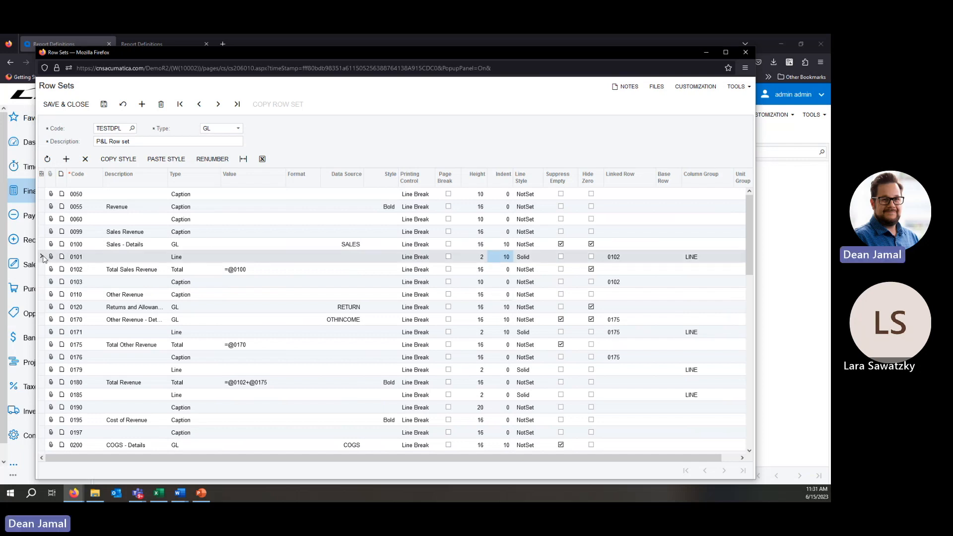
- Review the line style options for row 0101, keep Solid, and inspect the line style of row 0281 below Gross Profit
{"action": "left_click", "coordinate": [529, 258]}
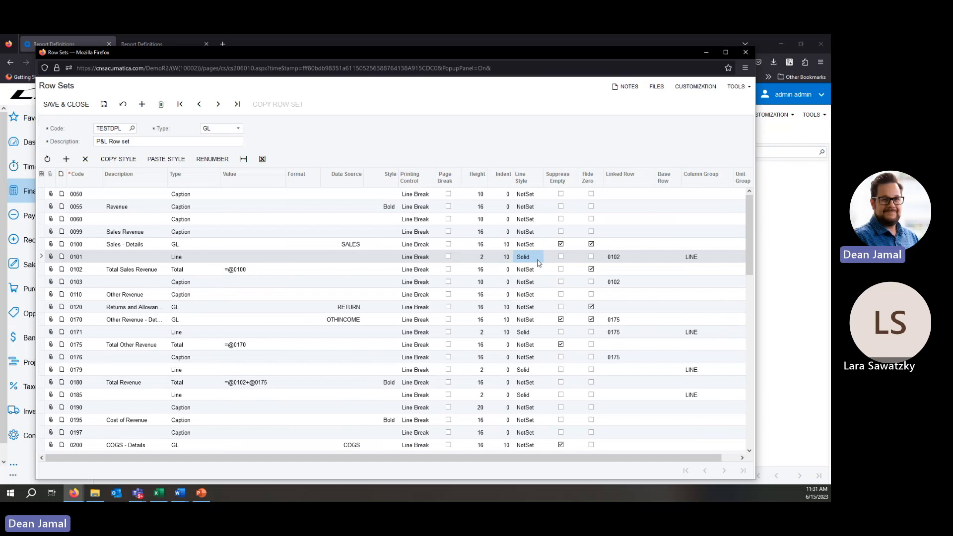
{"action": "left_click", "coordinate": [546, 258]}
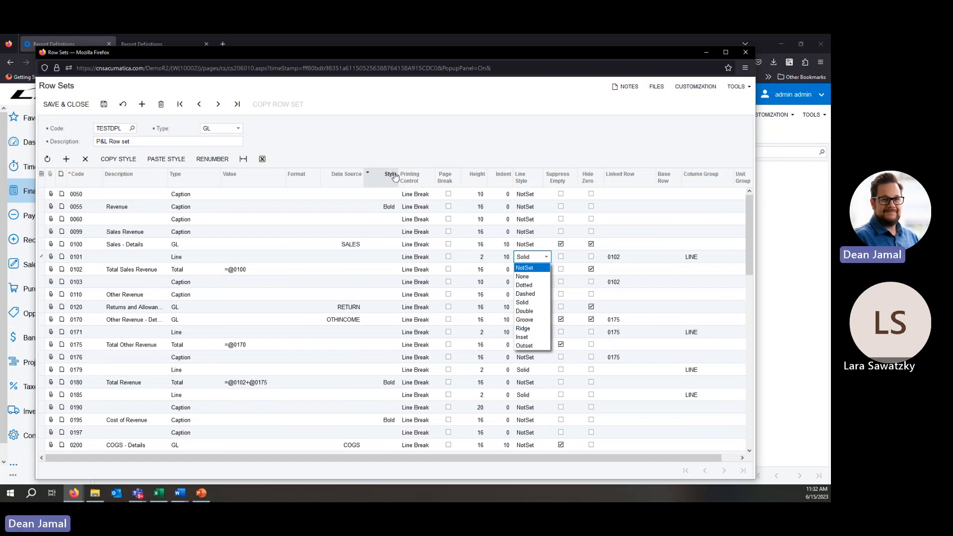
{"action": "left_click", "coordinate": [522, 303]}
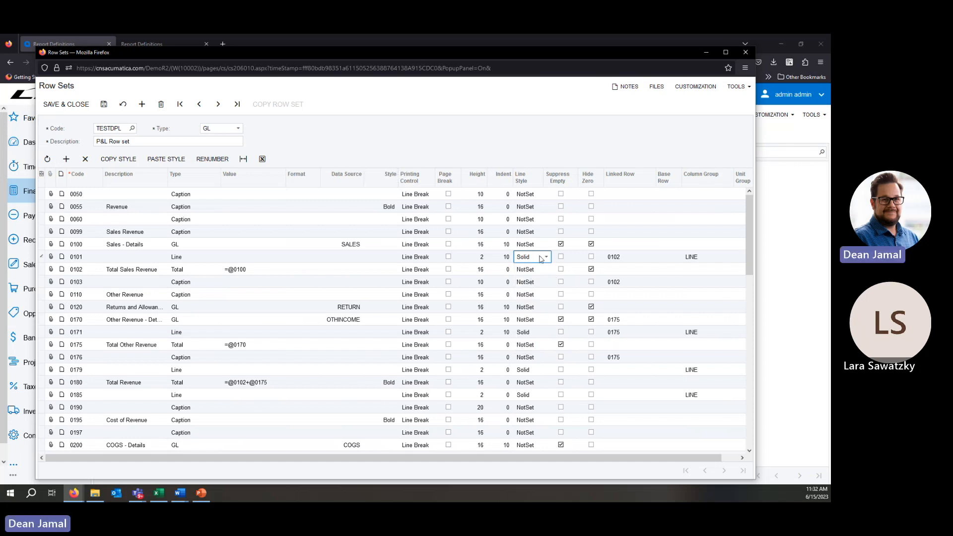
{"action": "scroll", "coordinate": [469, 405], "scroll_direction": "down", "scroll_amount": 5}
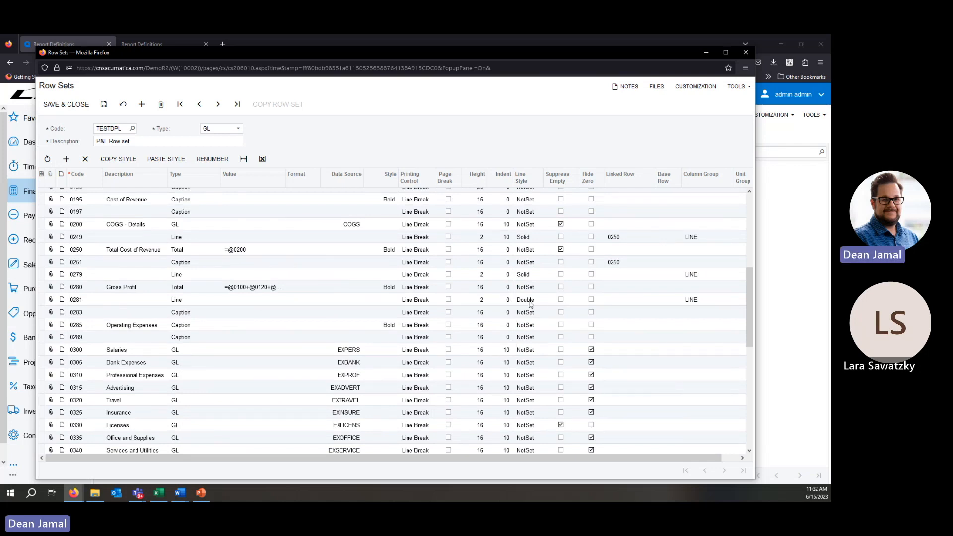
{"action": "left_click", "coordinate": [530, 302]}
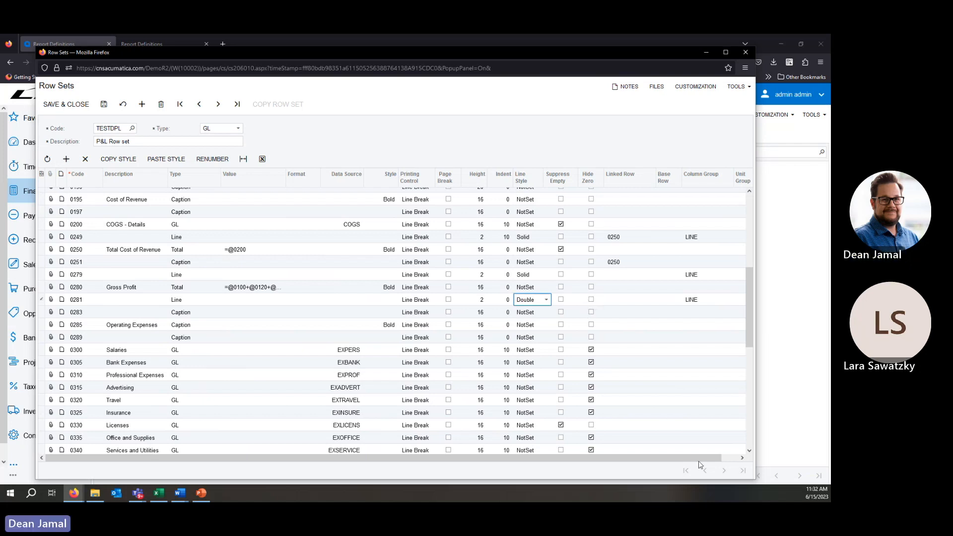
{"action": "left_click", "coordinate": [742, 458]}
{"action": "left_click_drag", "start_coordinate": [740, 458], "coordinate": [576, 461]}
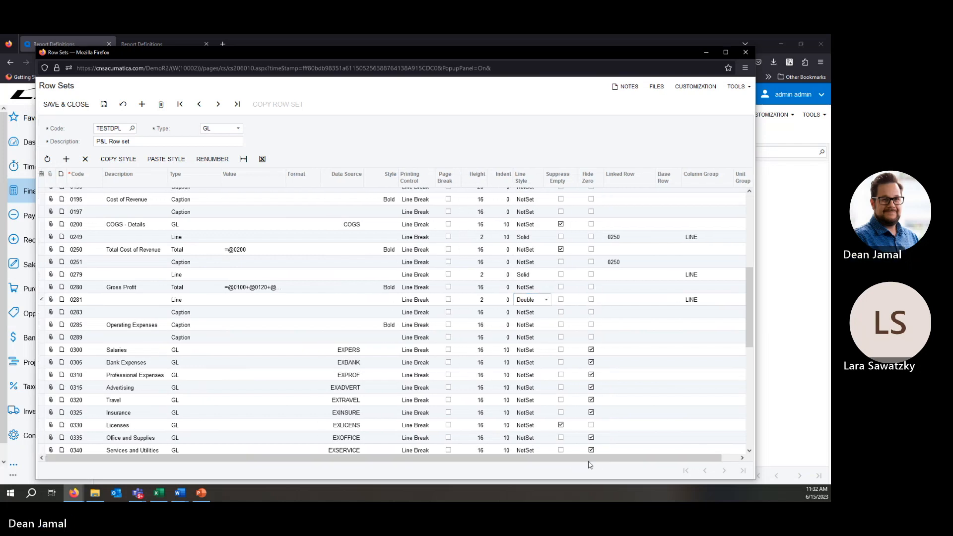
- Close the row set without saving and open the DPL12 column set in a maximized window
{"action": "left_click", "coordinate": [746, 53]}
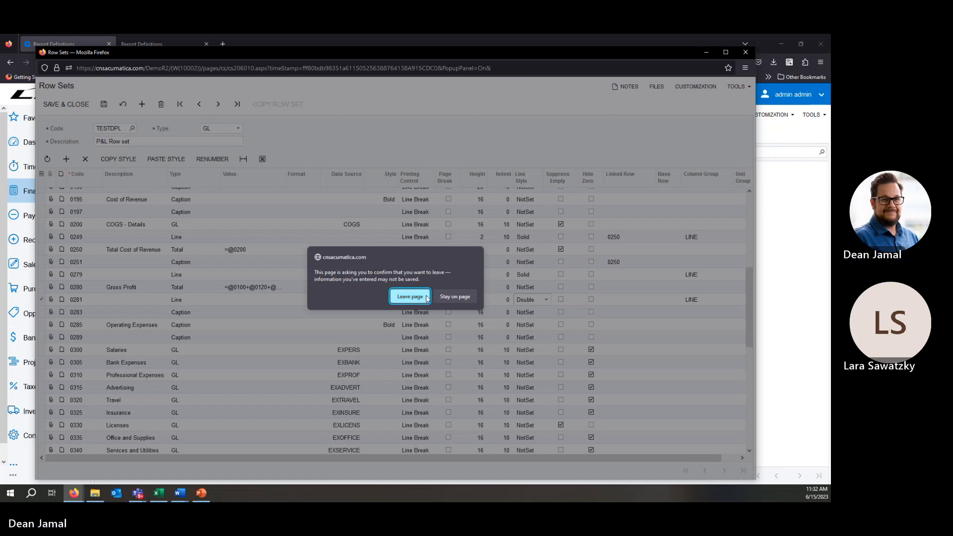
{"action": "left_click", "coordinate": [410, 297]}
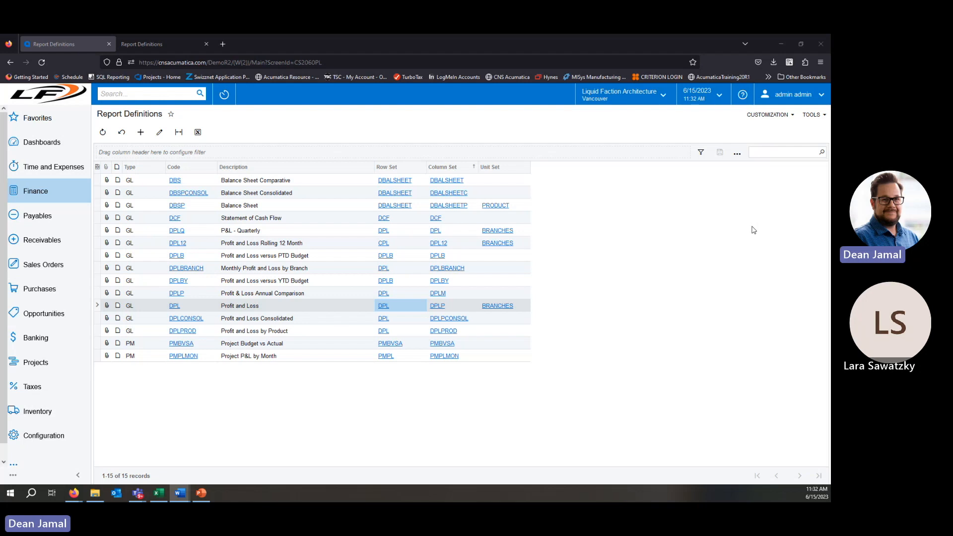
{"action": "left_click", "coordinate": [438, 249]}
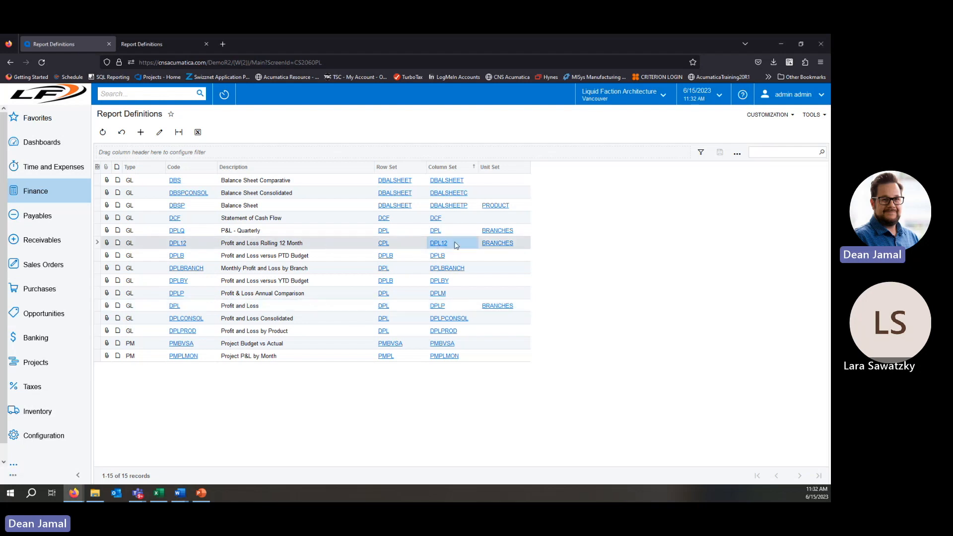
{"action": "left_click", "coordinate": [434, 246]}
{"action": "left_click_drag", "start_coordinate": [0, 58], "coordinate": [372, 64]}
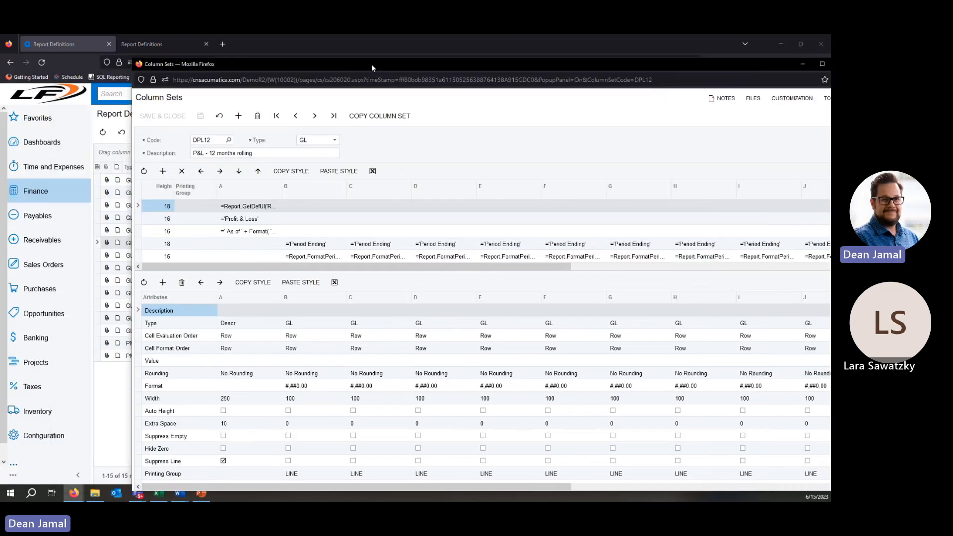
{"action": "double_click", "coordinate": [372, 64]}
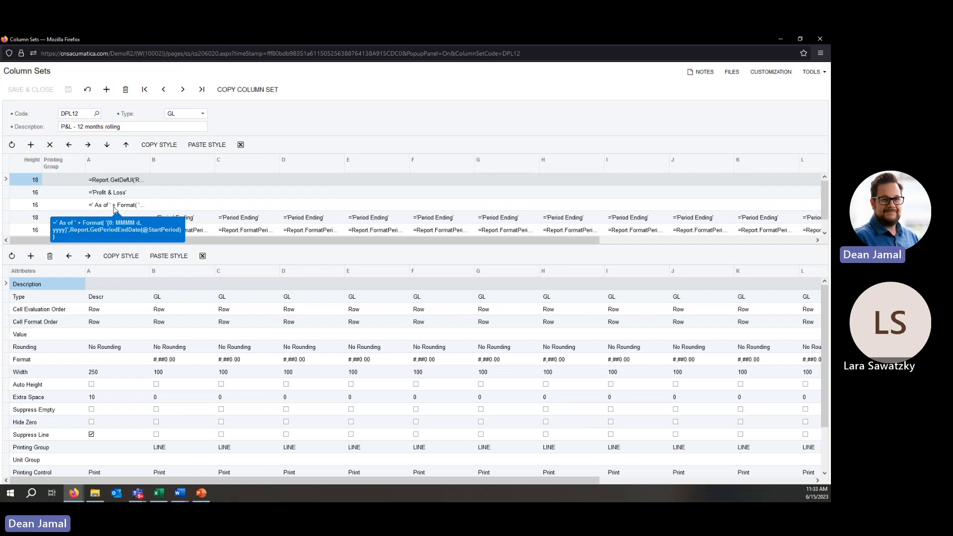
- Examine the header formulas and column attributes of the DPL12 column set from column A through the 12 Month Total column
{"action": "scroll", "coordinate": [91, 394], "scroll_direction": "down", "scroll_amount": 2}
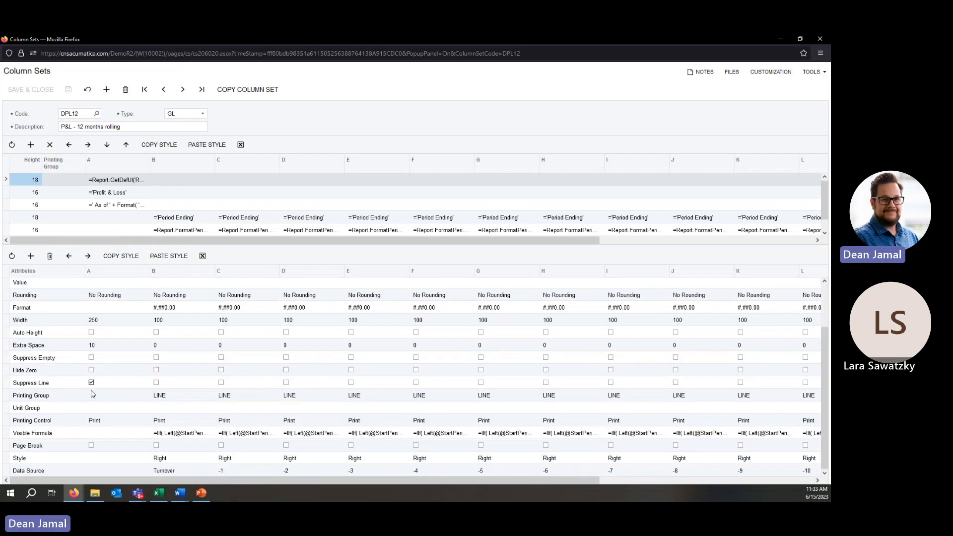
{"action": "scroll", "coordinate": [92, 393], "scroll_direction": "up", "scroll_amount": 2}
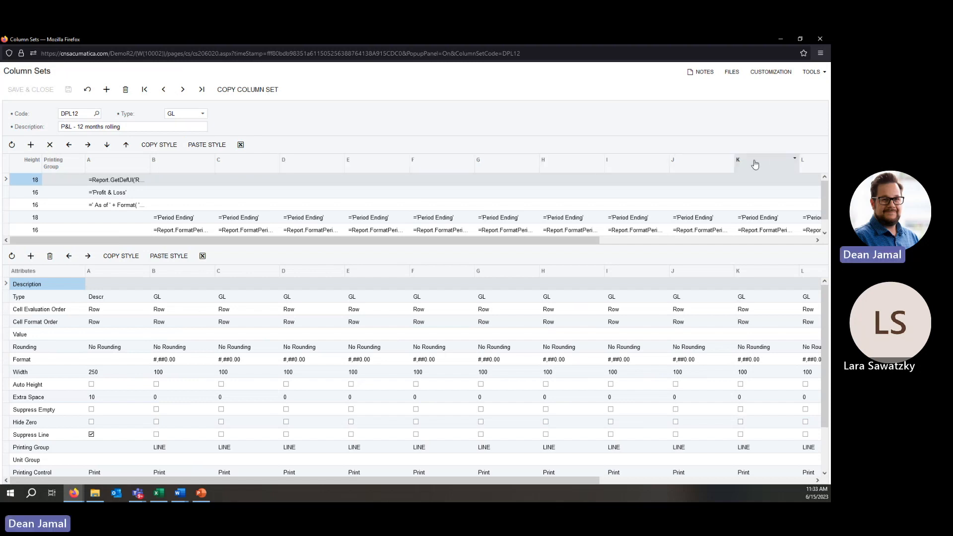
{"action": "left_click_drag", "start_coordinate": [585, 240], "coordinate": [799, 241]}
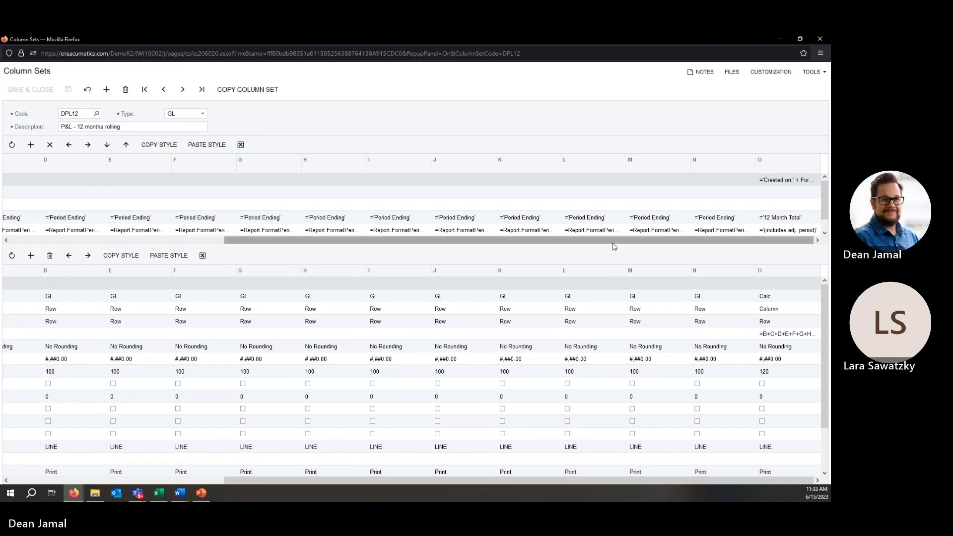
{"action": "left_click_drag", "start_coordinate": [591, 241], "coordinate": [188, 244]}
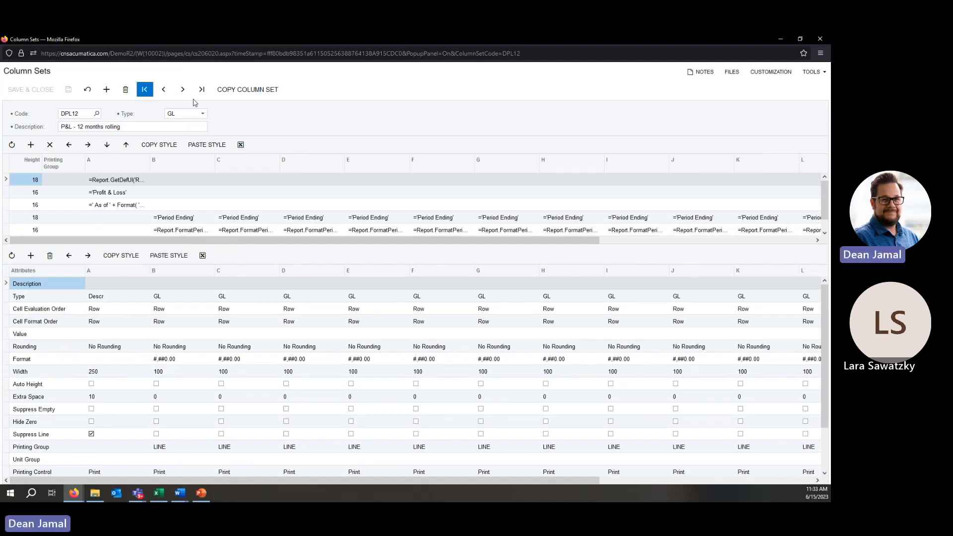
- Copy the DPL12 column set under the new code TESTDPL12
{"action": "left_click", "coordinate": [248, 90]}
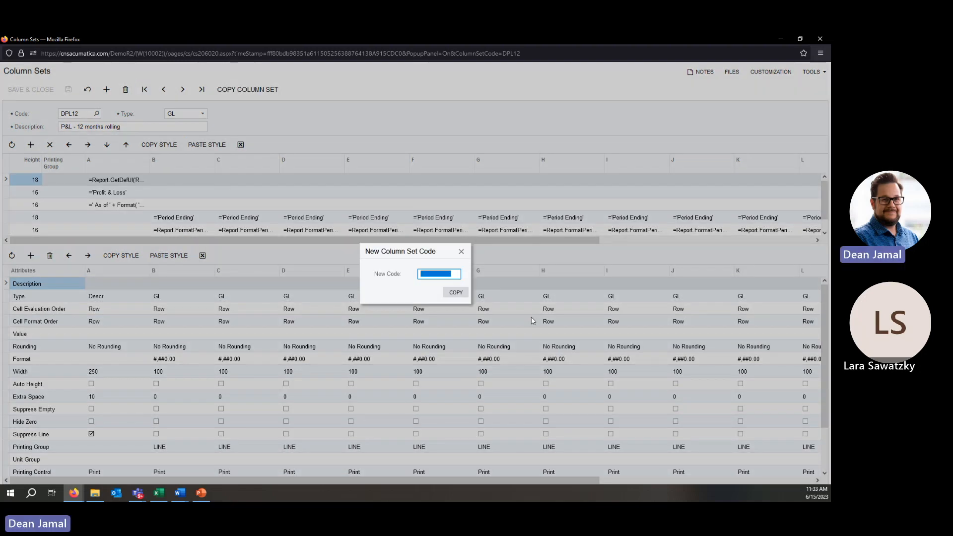
{"action": "type", "text": "TESTDPL12"}
{"action": "left_click", "coordinate": [455, 294]}
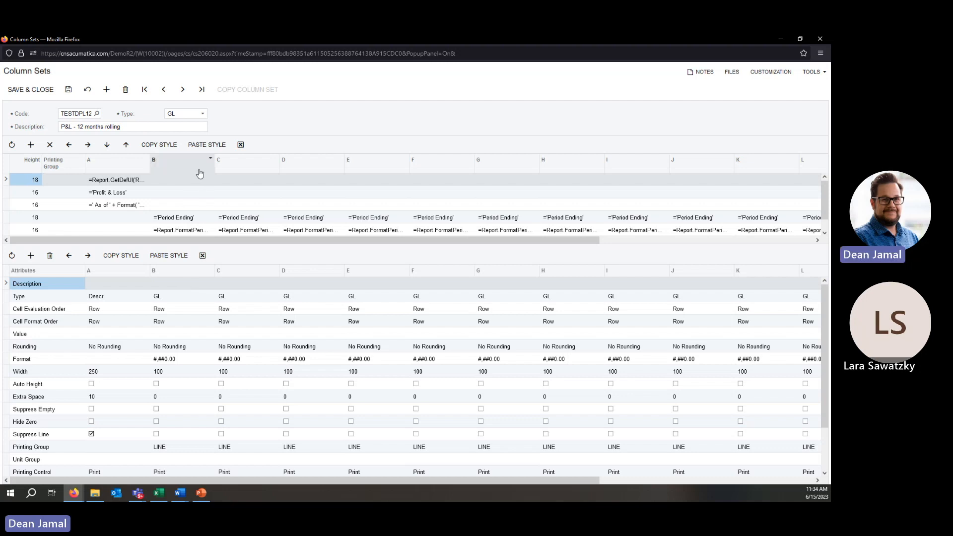
{"action": "left_click", "coordinate": [236, 165]}
{"action": "left_click", "coordinate": [247, 171]}
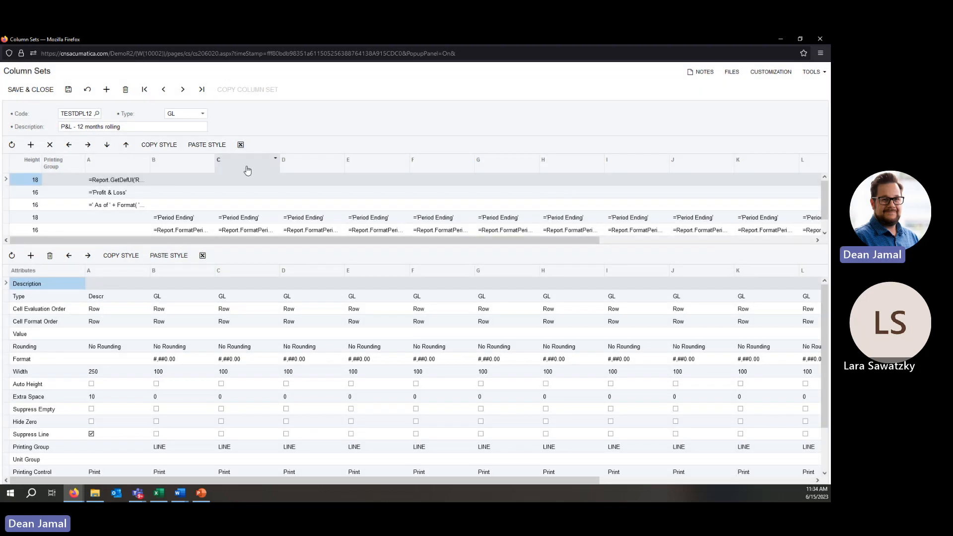
{"action": "left_click", "coordinate": [239, 167]}
{"action": "left_click", "coordinate": [359, 114]}
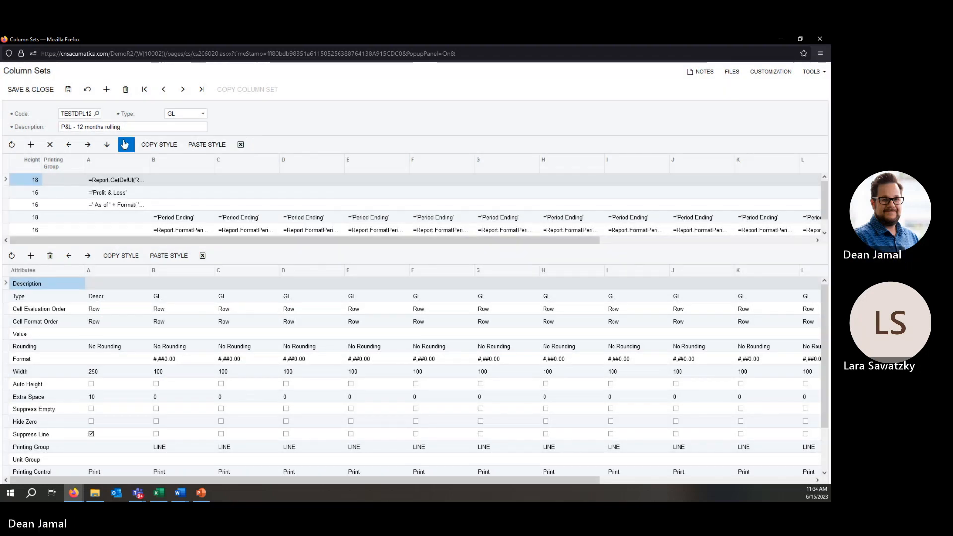
{"action": "left_click", "coordinate": [209, 167]}
{"action": "left_click", "coordinate": [294, 160]}
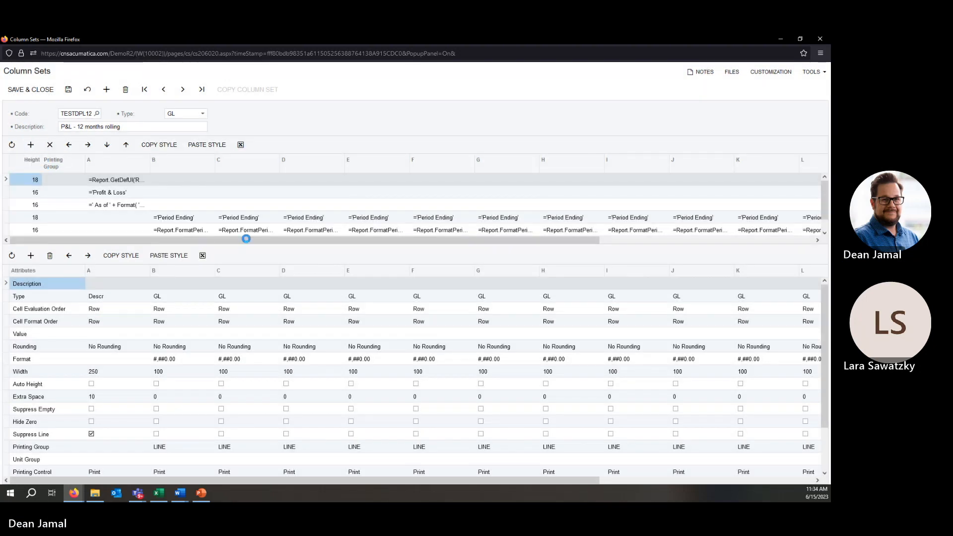
{"action": "left_click_drag", "start_coordinate": [249, 244], "coordinate": [70, 224]}
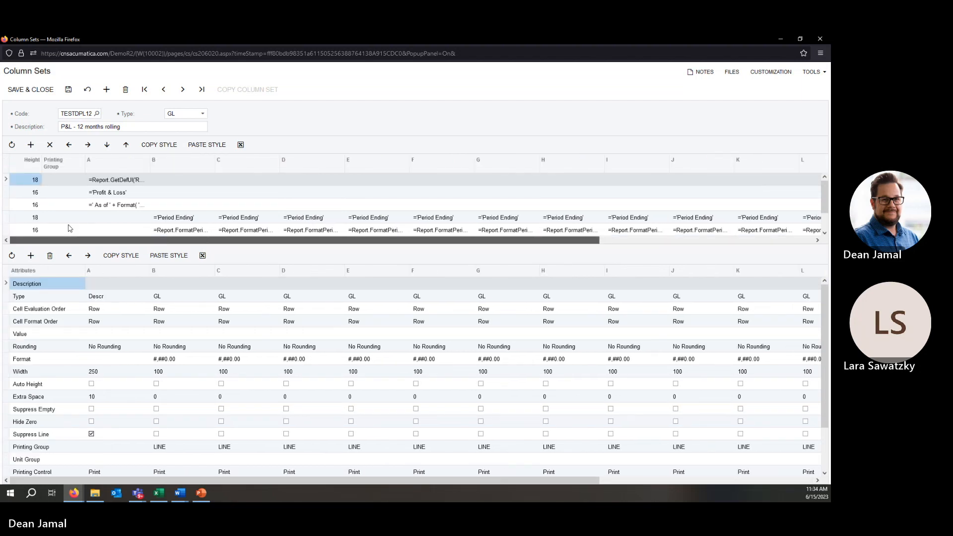
- Add a row to the header section of the column set and delete it again
{"action": "left_click", "coordinate": [30, 146]}
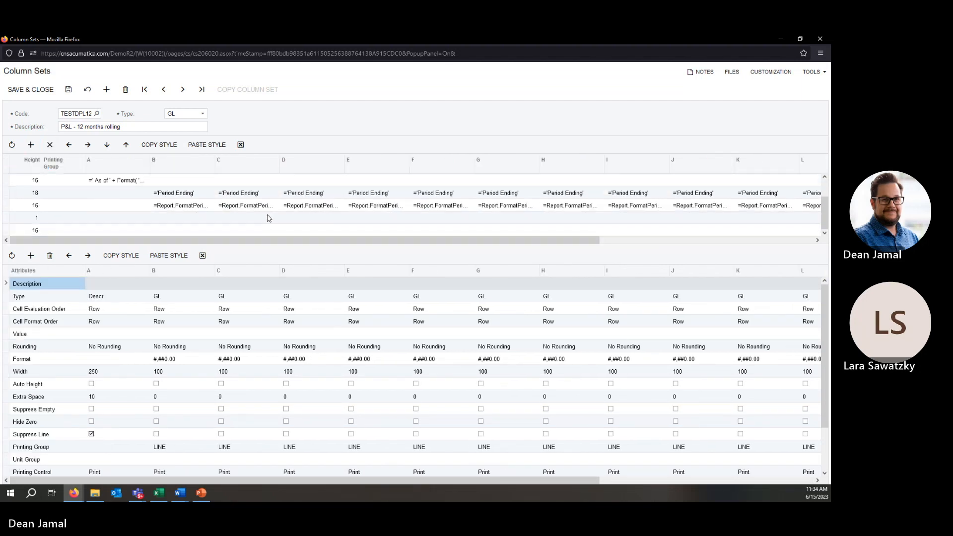
{"action": "left_click", "coordinate": [9, 231]}
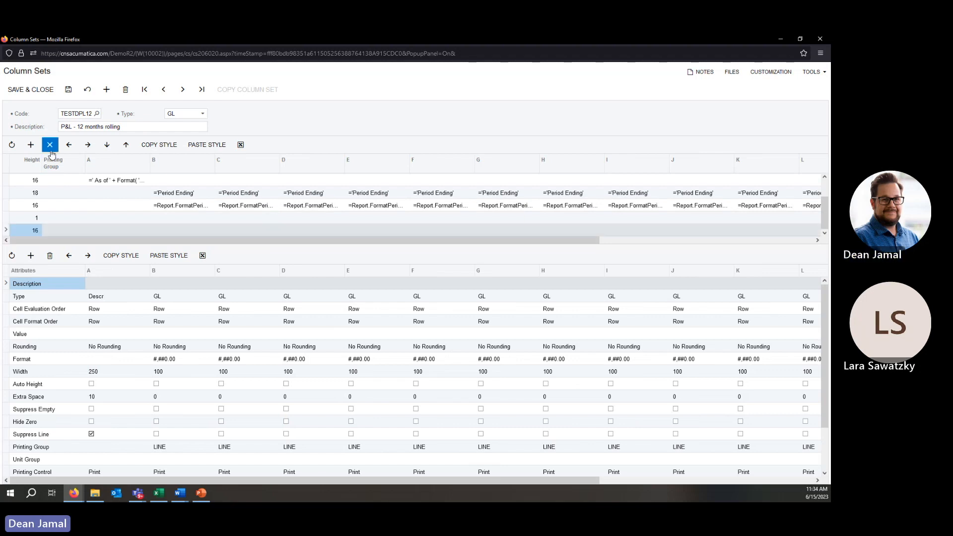
{"action": "left_click", "coordinate": [51, 145]}
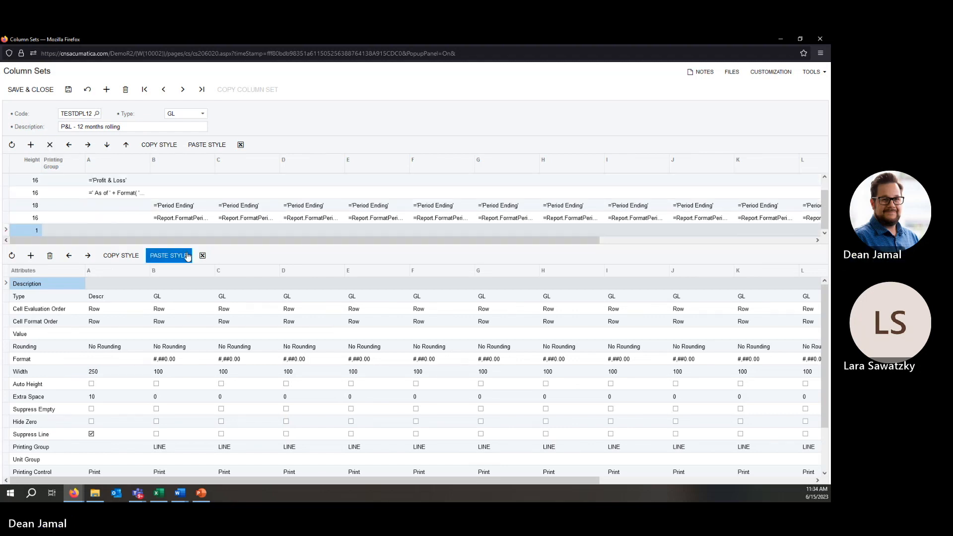
- Add a column after the 12 Month Total column, and move its header section ahead of column N and back
{"action": "left_click", "coordinate": [31, 257]}
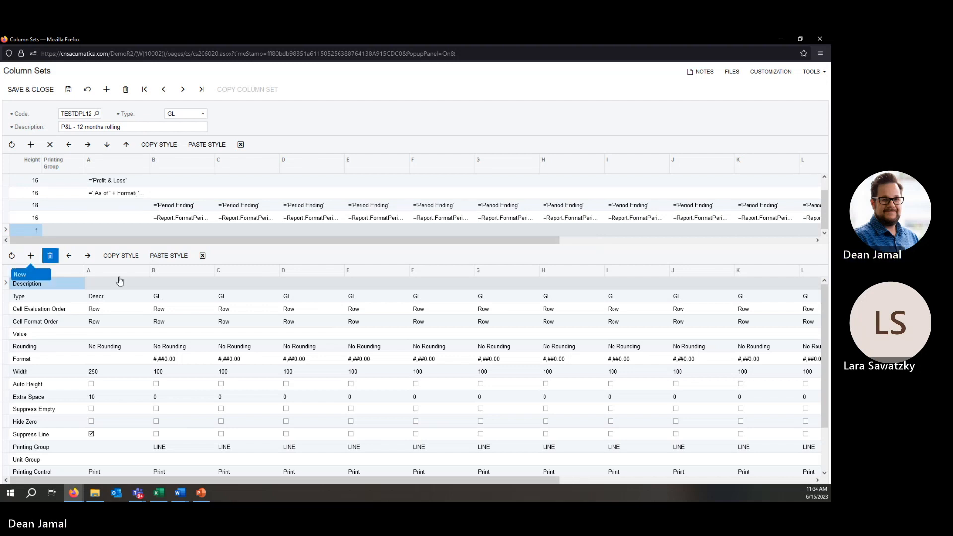
{"action": "left_click_drag", "start_coordinate": [336, 480], "coordinate": [616, 480]}
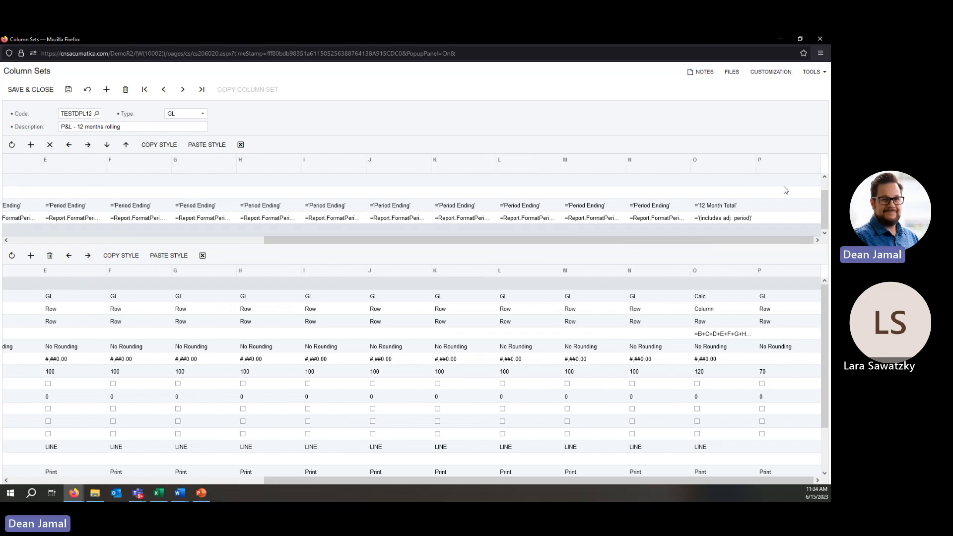
{"action": "left_click_drag", "start_coordinate": [775, 168], "coordinate": [632, 162]}
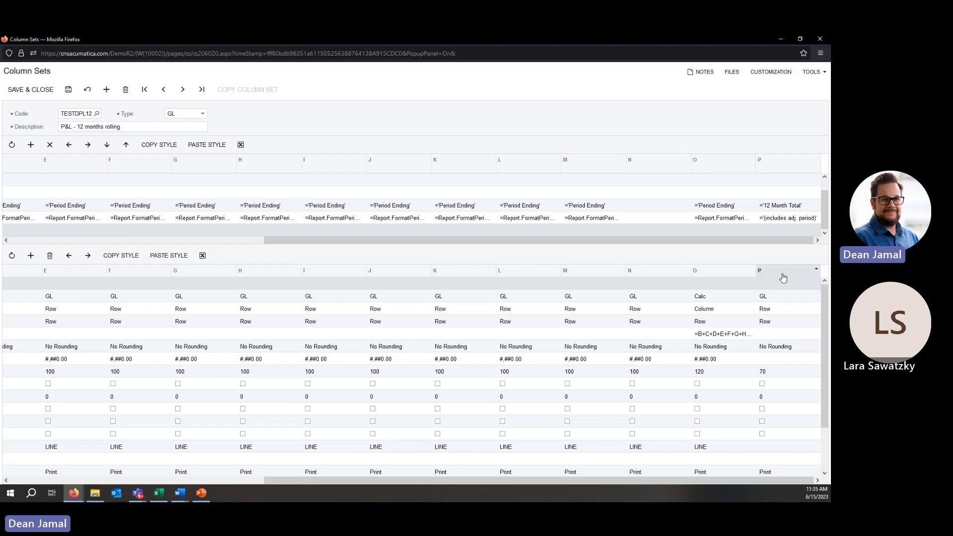
{"action": "left_click_drag", "start_coordinate": [649, 167], "coordinate": [804, 171]}
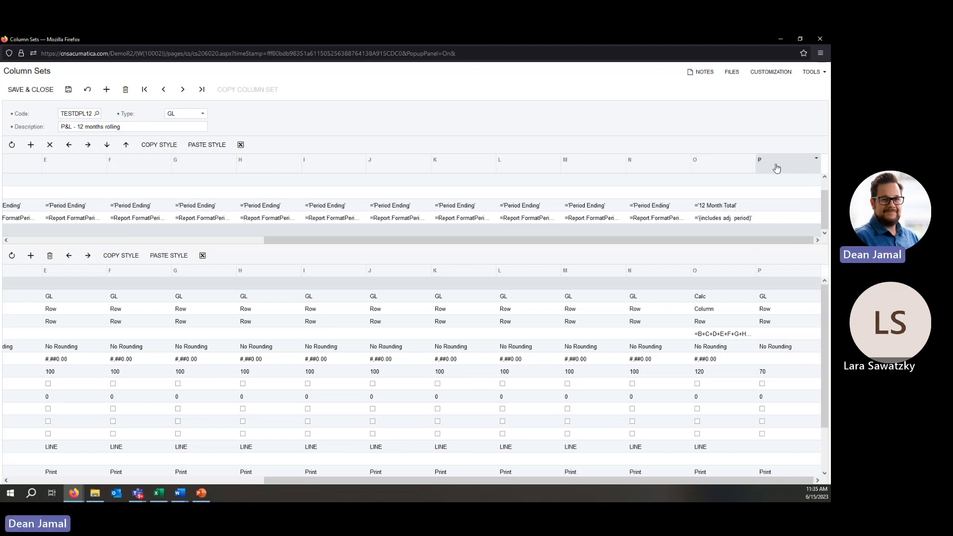
- Add another column at the end of the TESTDPL12 column set, after column P
{"action": "left_click", "coordinate": [778, 274]}
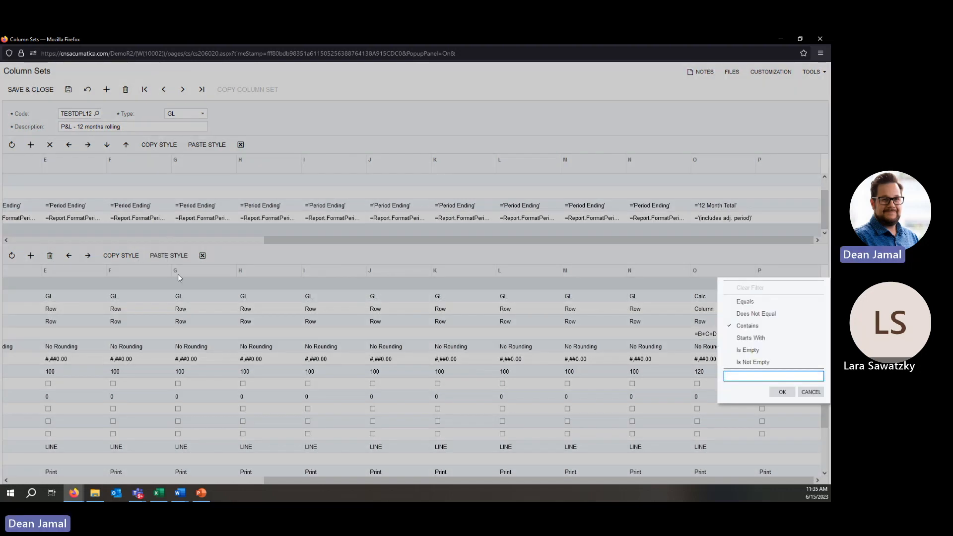
{"action": "left_click", "coordinate": [38, 256]}
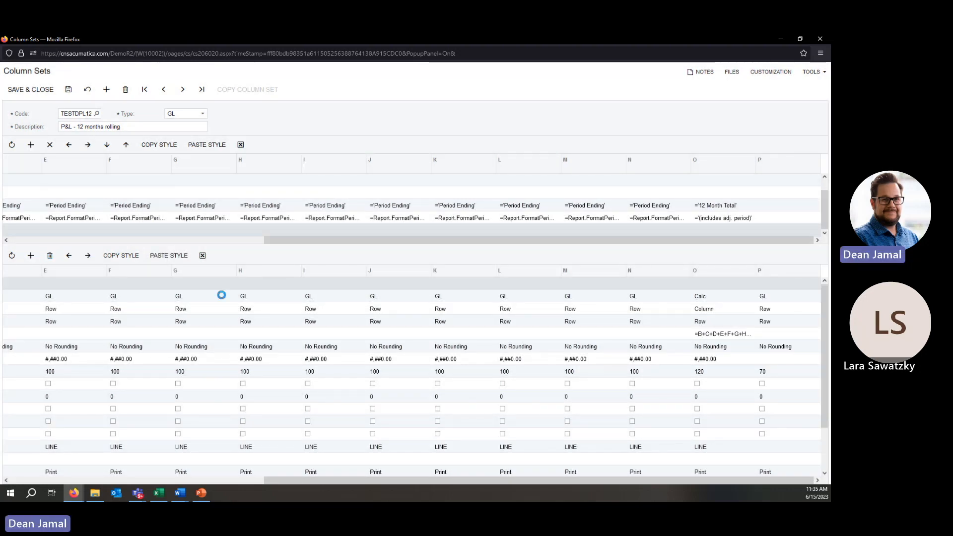
{"action": "left_click_drag", "start_coordinate": [695, 481], "coordinate": [773, 470]}
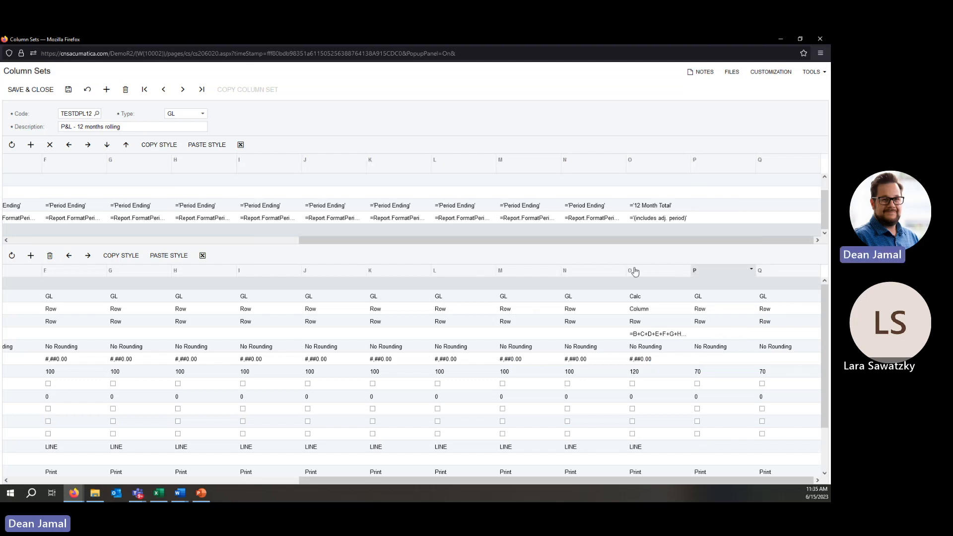
- Try to delete the last column, Q, from the column set
{"action": "left_click", "coordinate": [760, 271]}
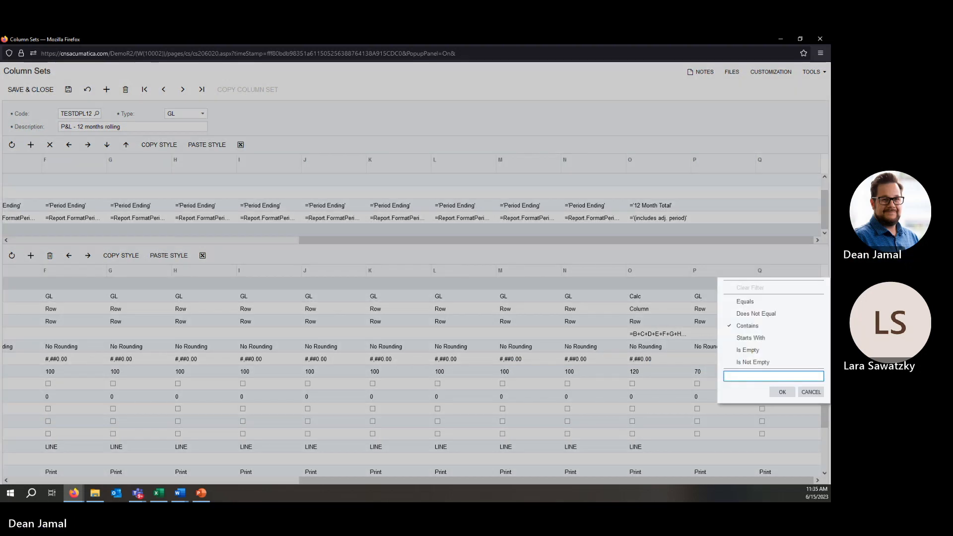
{"action": "left_click", "coordinate": [54, 255]}
{"action": "left_click", "coordinate": [51, 254]}
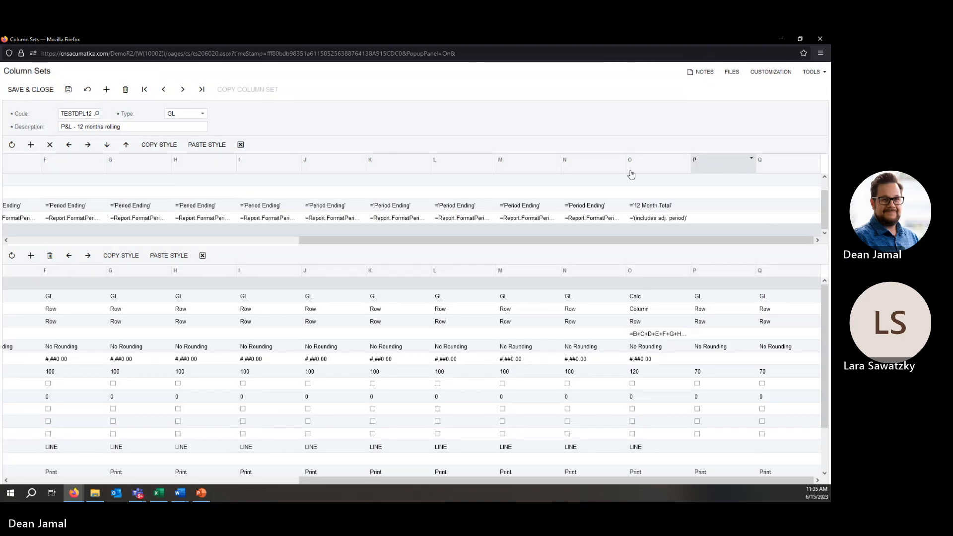
- Examine the period heading formula of column B in the formula editor and cancel out of it
{"action": "left_click_drag", "start_coordinate": [723, 240], "coordinate": [238, 244]}
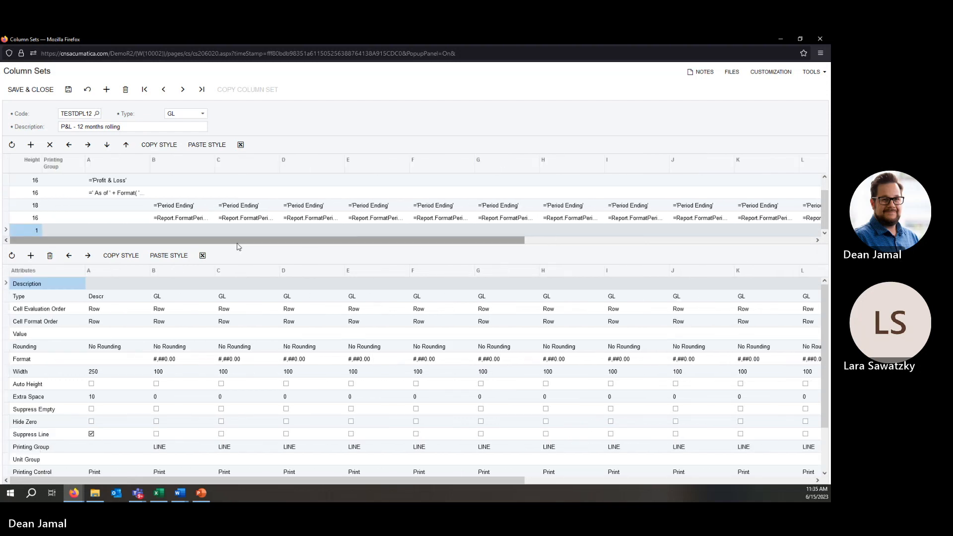
{"action": "left_click", "coordinate": [185, 207]}
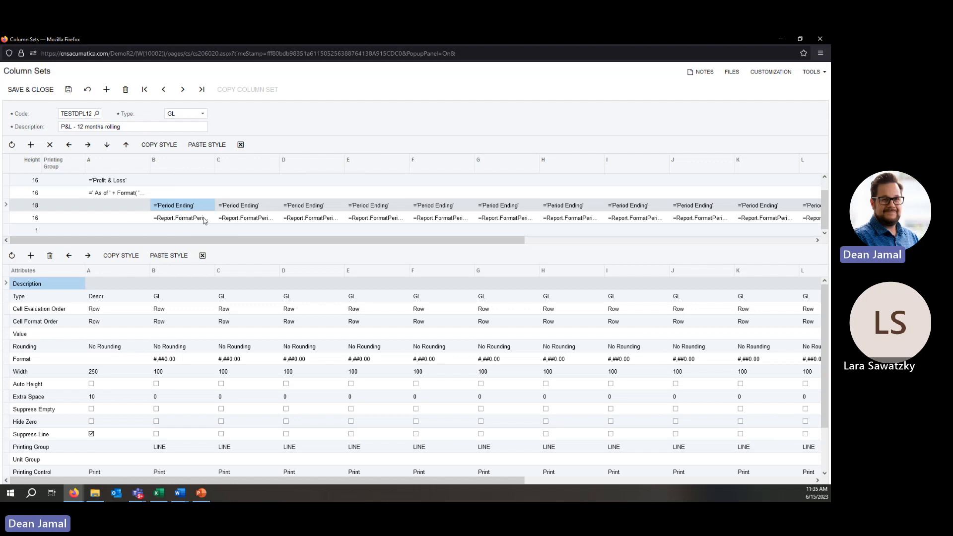
{"action": "left_click", "coordinate": [203, 218]}
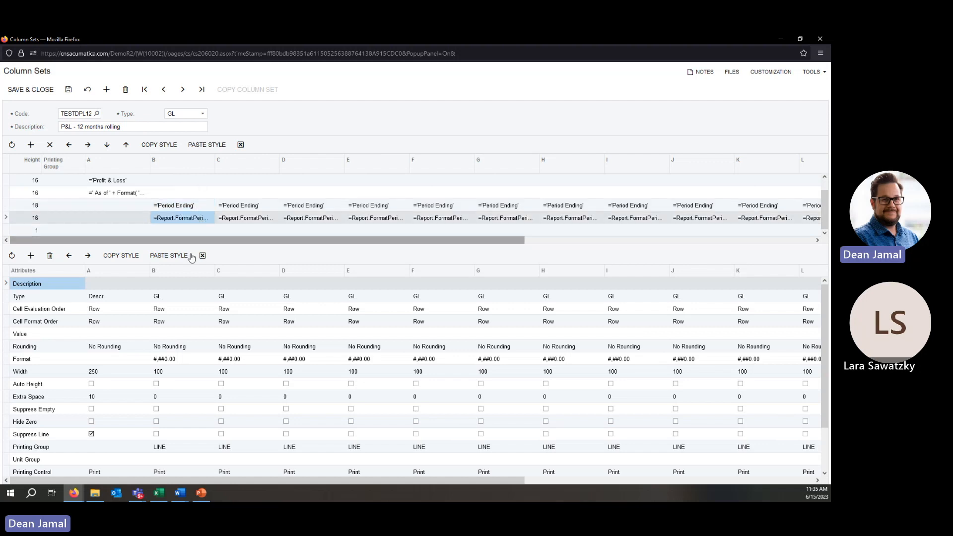
{"action": "left_click", "coordinate": [191, 221]}
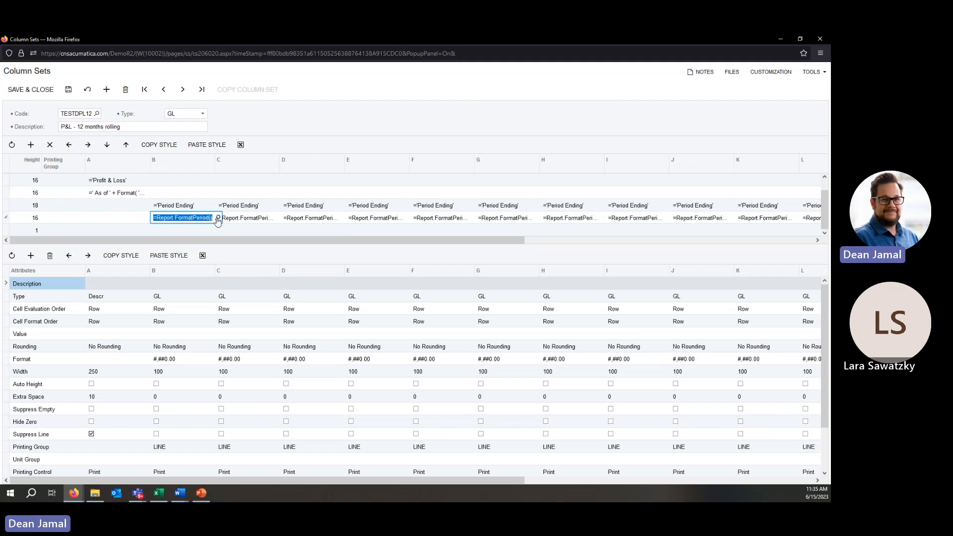
{"action": "left_click", "coordinate": [218, 219]}
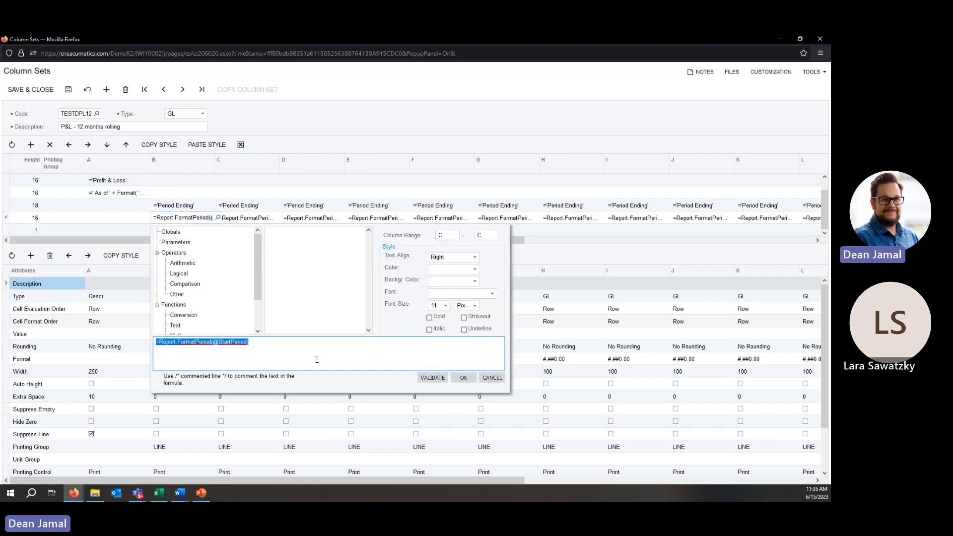
{"action": "left_click", "coordinate": [492, 378]}
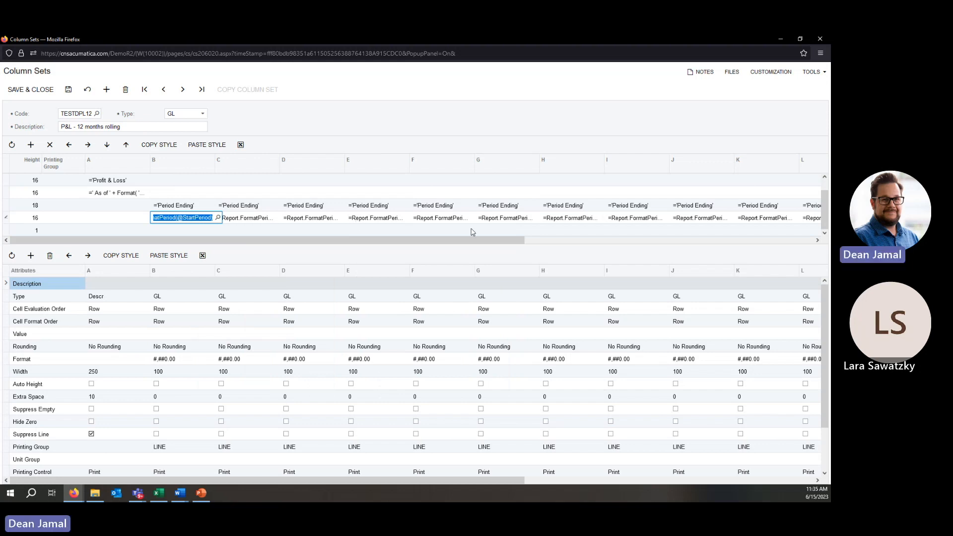
- Inspect column C's period heading formula in the formula editor, and check the matching cells in columns D and E
{"action": "left_click", "coordinate": [252, 219]}
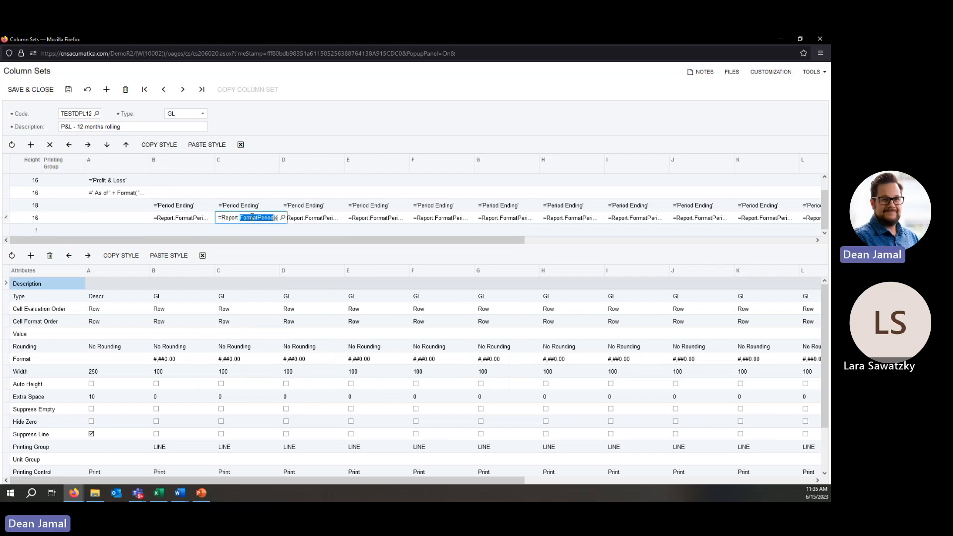
{"action": "left_click", "coordinate": [283, 217]}
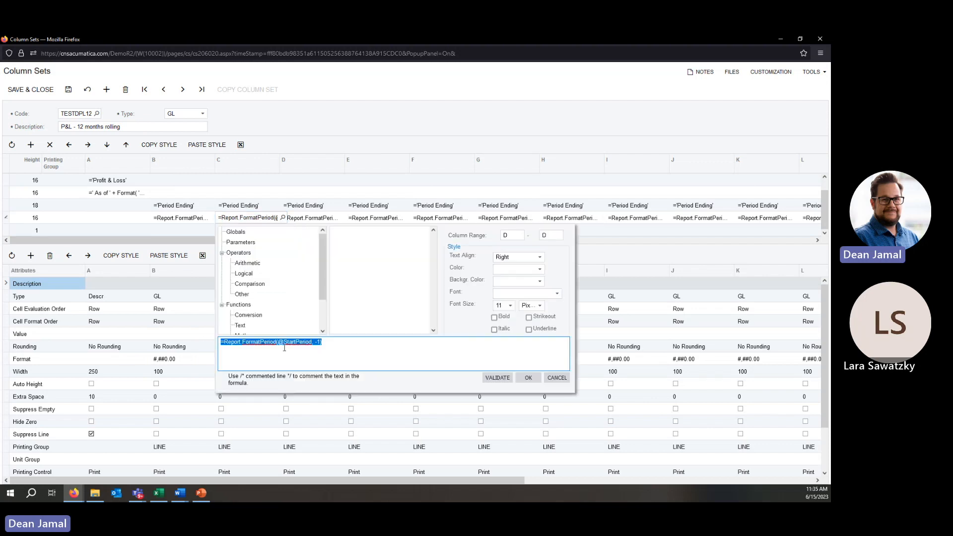
{"action": "left_click", "coordinate": [557, 378]}
{"action": "left_click", "coordinate": [298, 220]}
{"action": "left_click", "coordinate": [369, 220]}
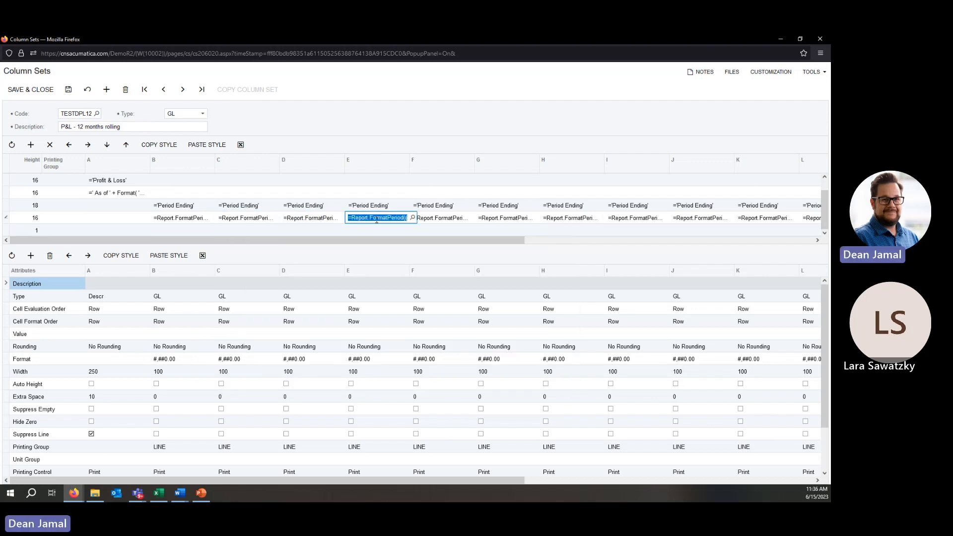
- Examine the period heading formula of column N in the formula editor and cancel out of it
{"action": "left_click", "coordinate": [522, 243]}
{"action": "left_click_drag", "start_coordinate": [521, 243], "coordinate": [730, 243]}
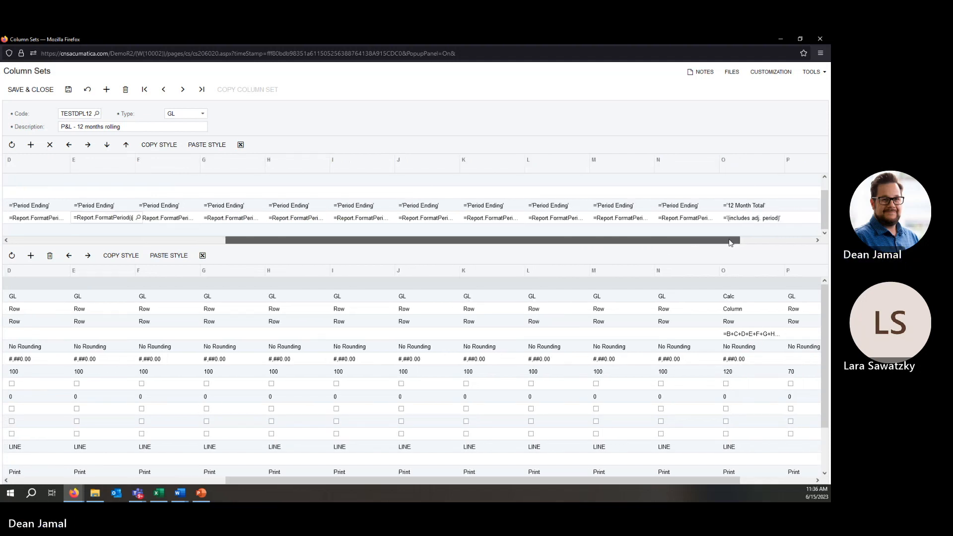
{"action": "left_click", "coordinate": [686, 220]}
{"action": "left_click", "coordinate": [725, 218]}
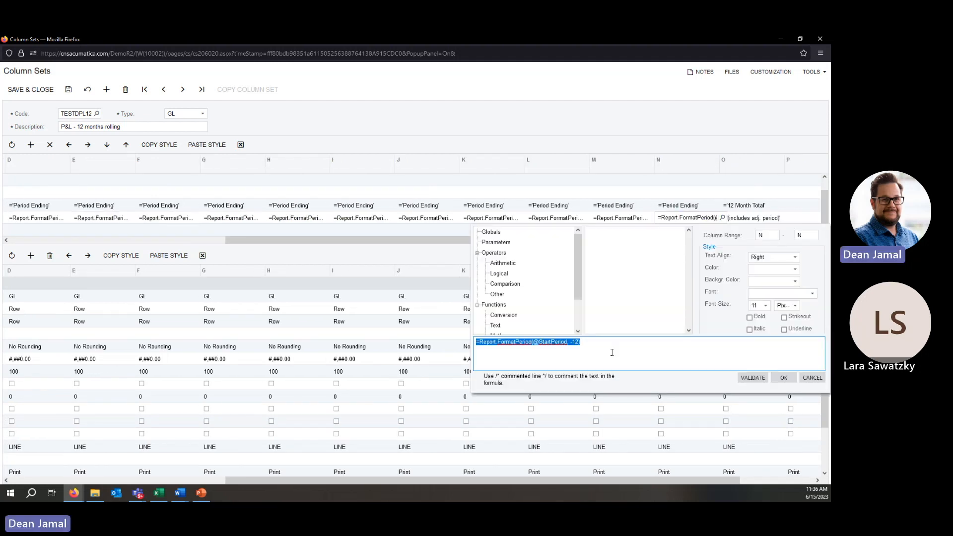
{"action": "left_click", "coordinate": [812, 378]}
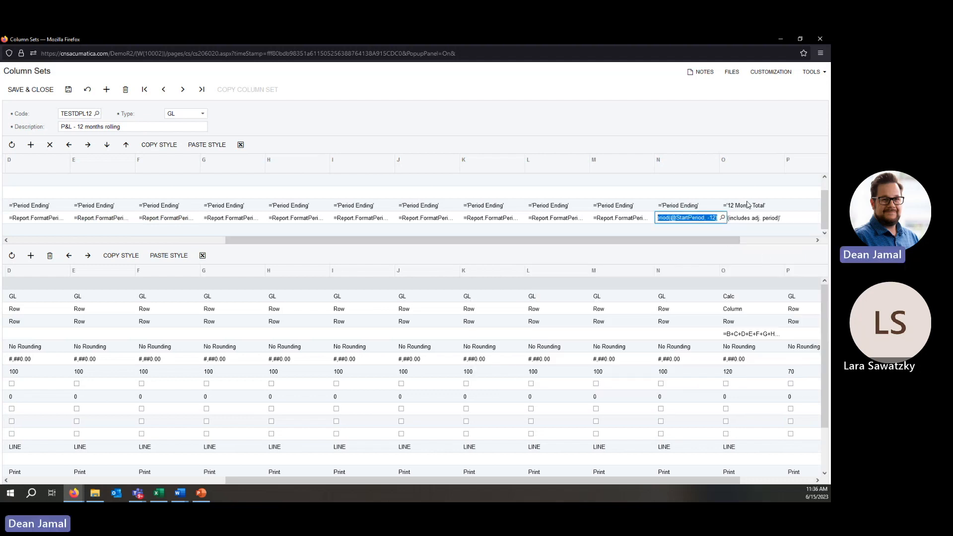
- Examine the second heading line of the 12 Month Total column in the formula editor and cancel out of it
{"action": "left_click", "coordinate": [748, 217]}
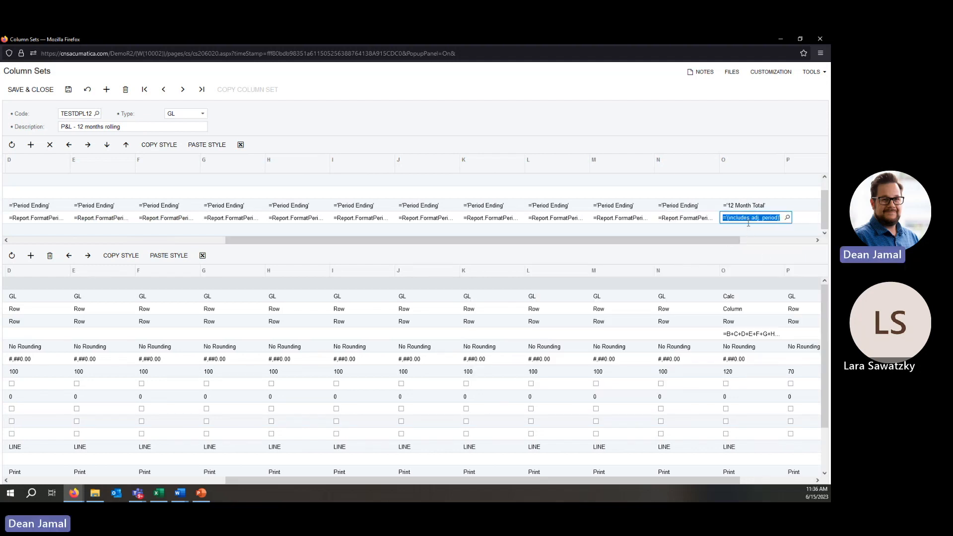
{"action": "left_click", "coordinate": [787, 217]}
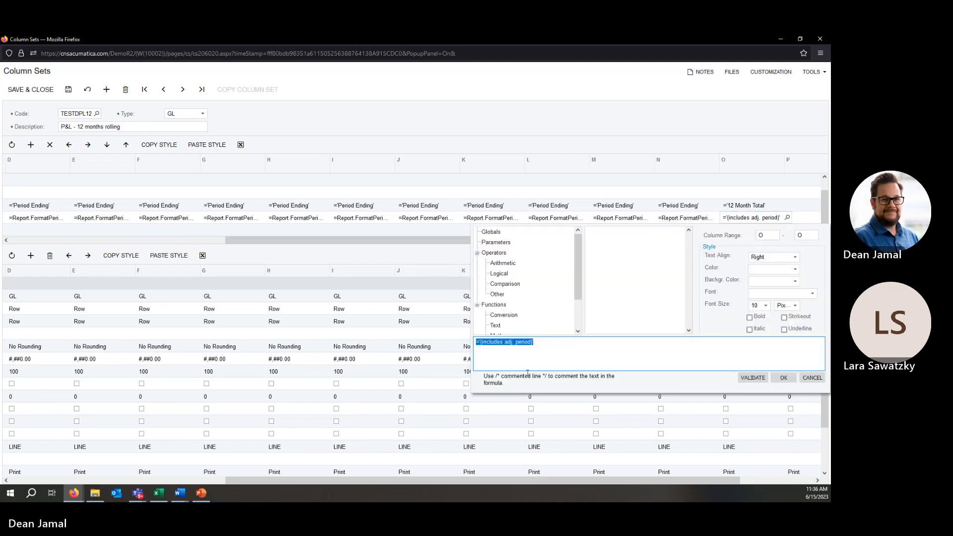
{"action": "left_click", "coordinate": [808, 378]}
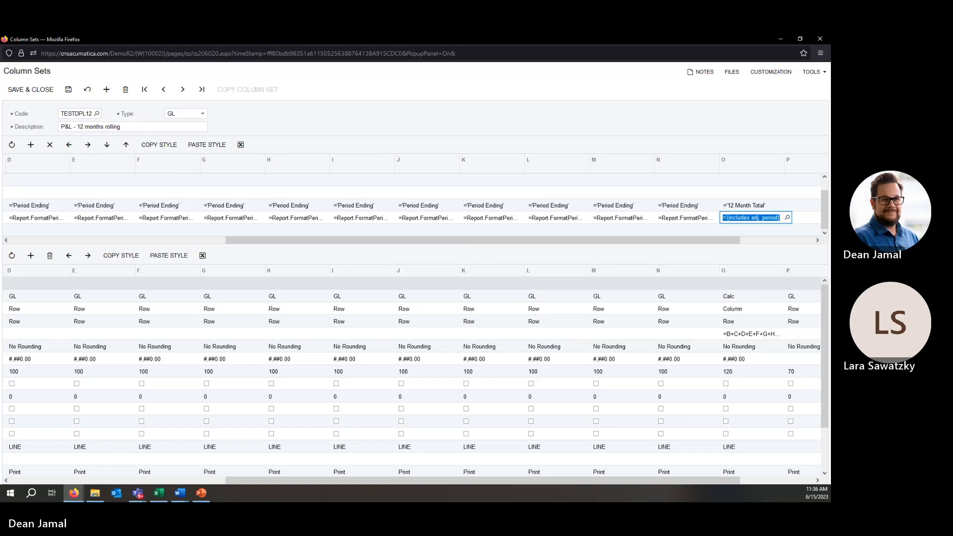
- Review column B's attributes and examine its Visible Formula in the formula editor without saving anything
{"action": "left_click_drag", "start_coordinate": [601, 479], "coordinate": [308, 475]}
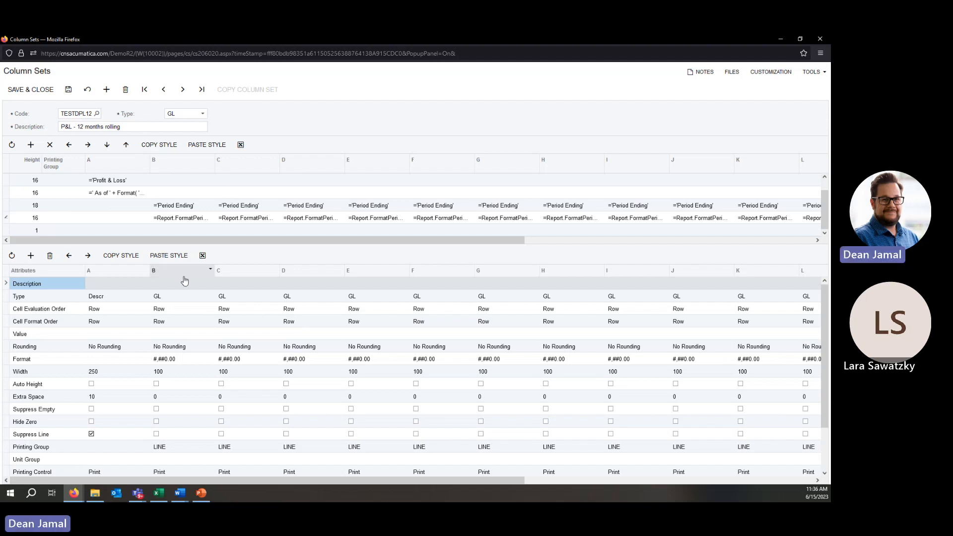
{"action": "left_click", "coordinate": [174, 312]}
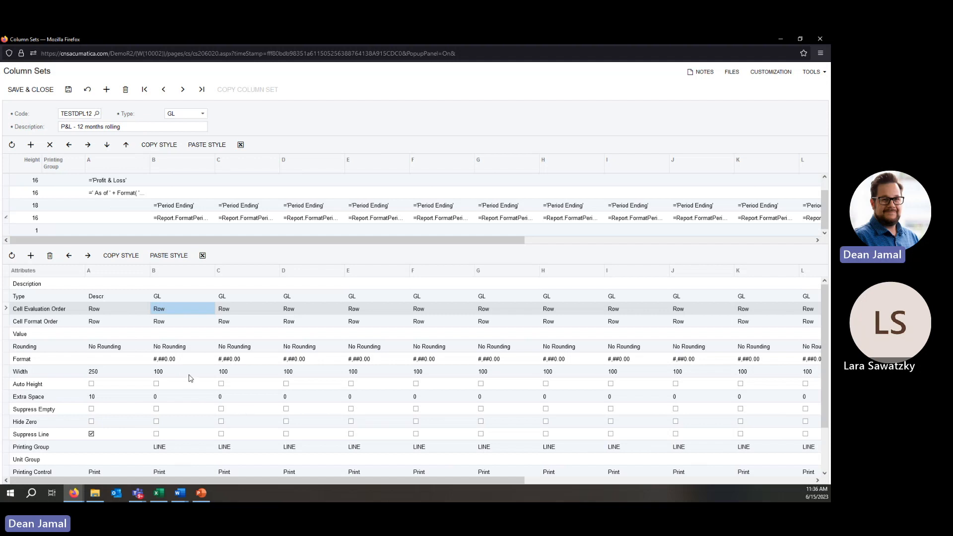
{"action": "scroll", "coordinate": [184, 392], "scroll_direction": "down", "scroll_amount": 2}
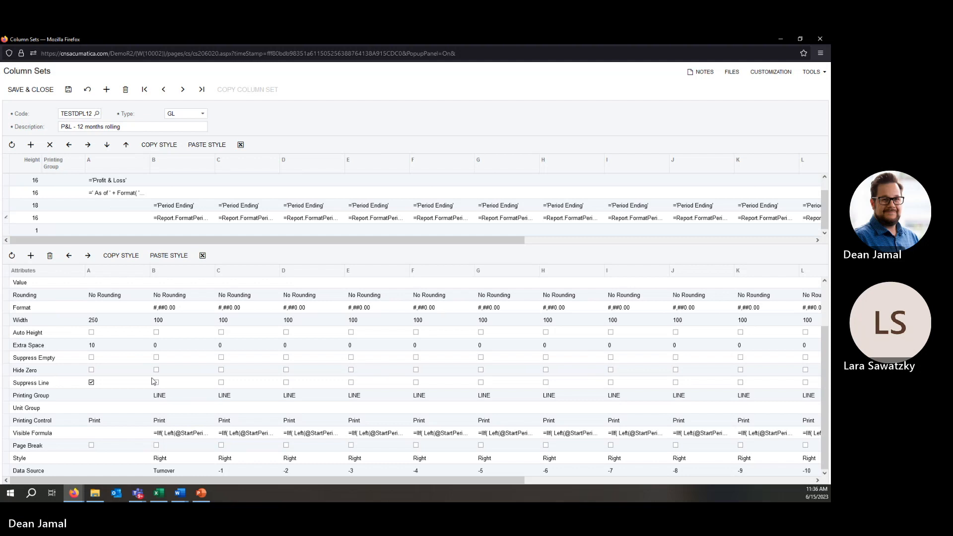
{"action": "left_click", "coordinate": [173, 435]}
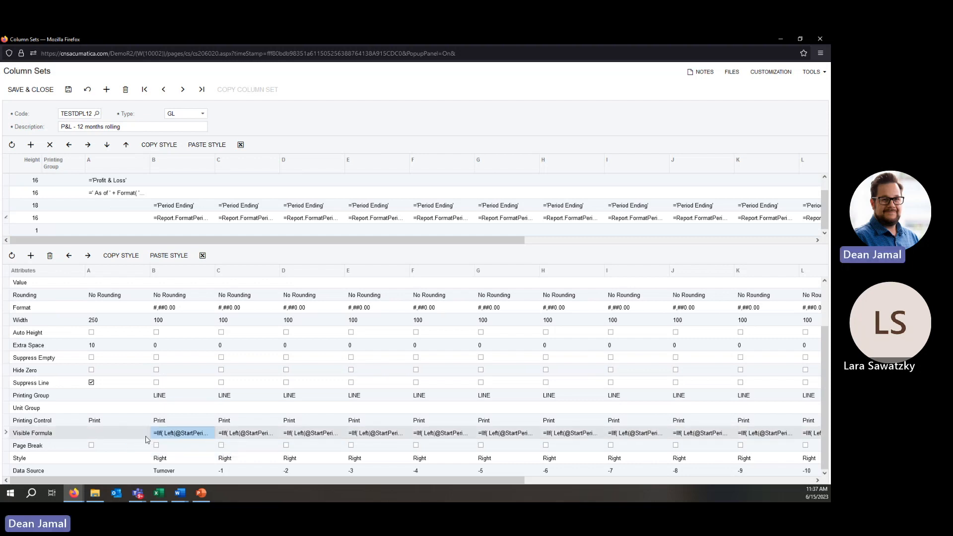
{"action": "left_click", "coordinate": [214, 435]}
{"action": "left_click", "coordinate": [217, 433]}
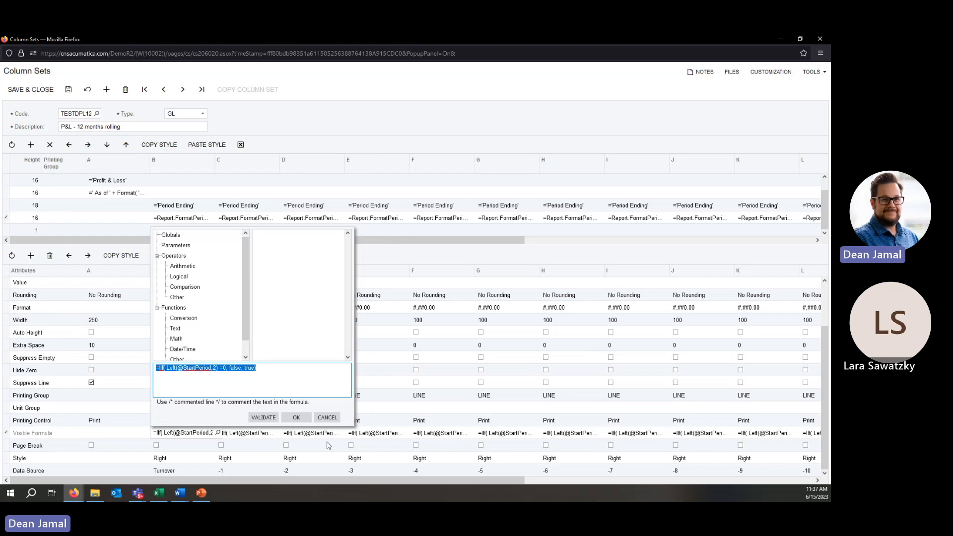
{"action": "left_click", "coordinate": [328, 418]}
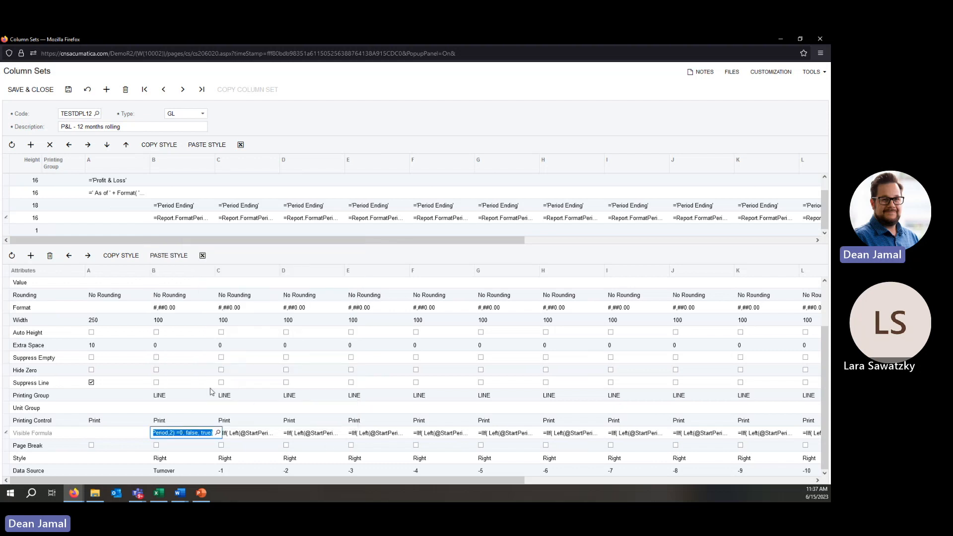
- Check the Unit Group and Style attributes of column B
{"action": "left_click", "coordinate": [192, 409]}
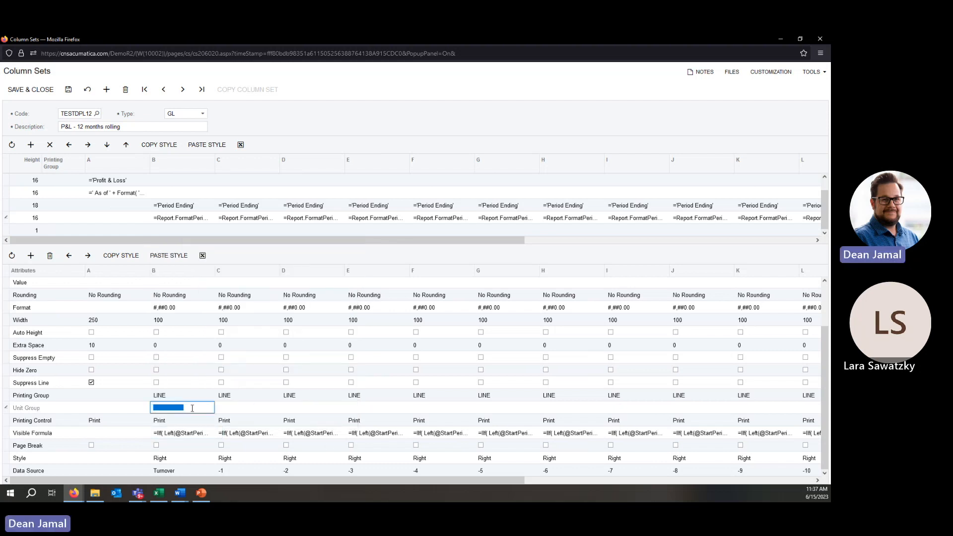
{"action": "left_click", "coordinate": [143, 434]}
{"action": "left_click", "coordinate": [166, 458]}
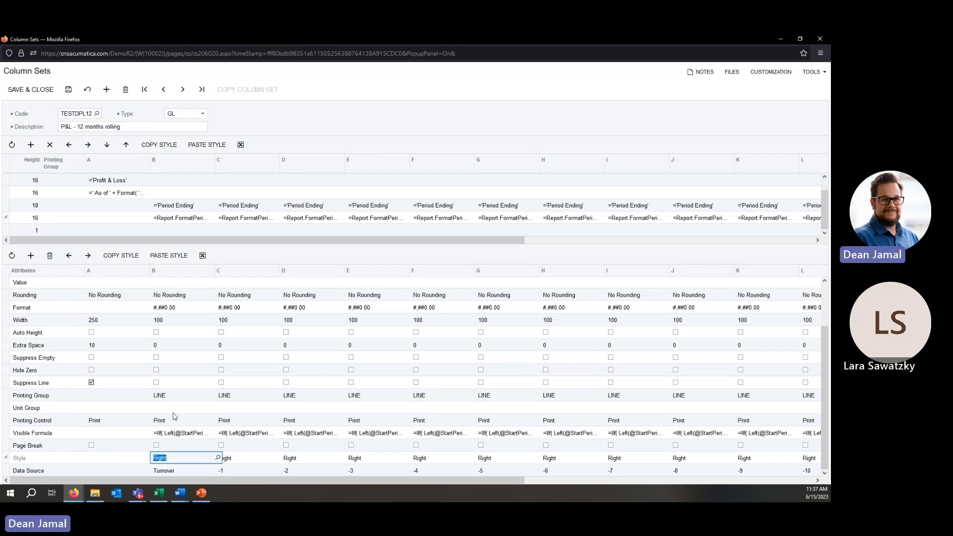
{"action": "left_click_drag", "start_coordinate": [828, 341], "coordinate": [825, 375]}
- Examine the Data Source settings of column B, including the available Amount Type options, and cancel out of them
{"action": "left_click", "coordinate": [174, 470]}
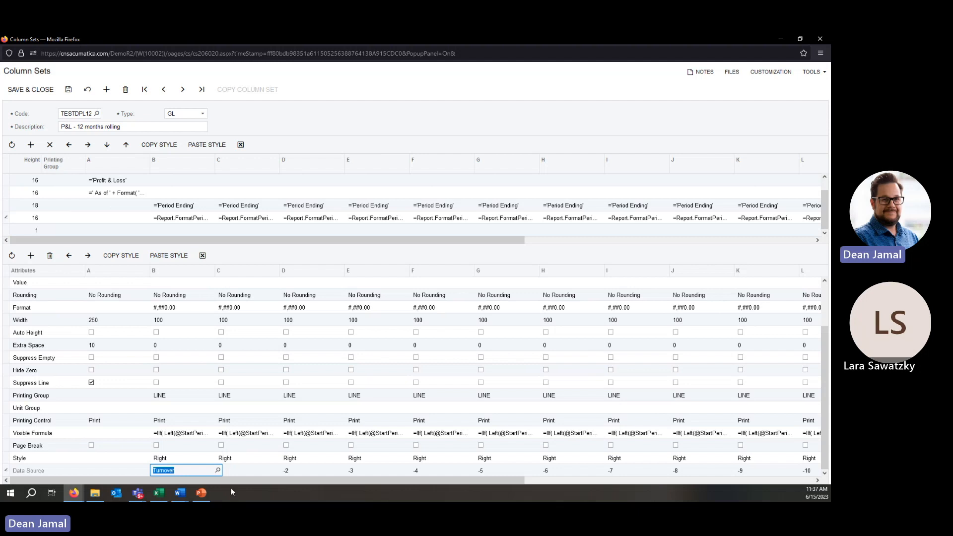
{"action": "left_click", "coordinate": [219, 471]}
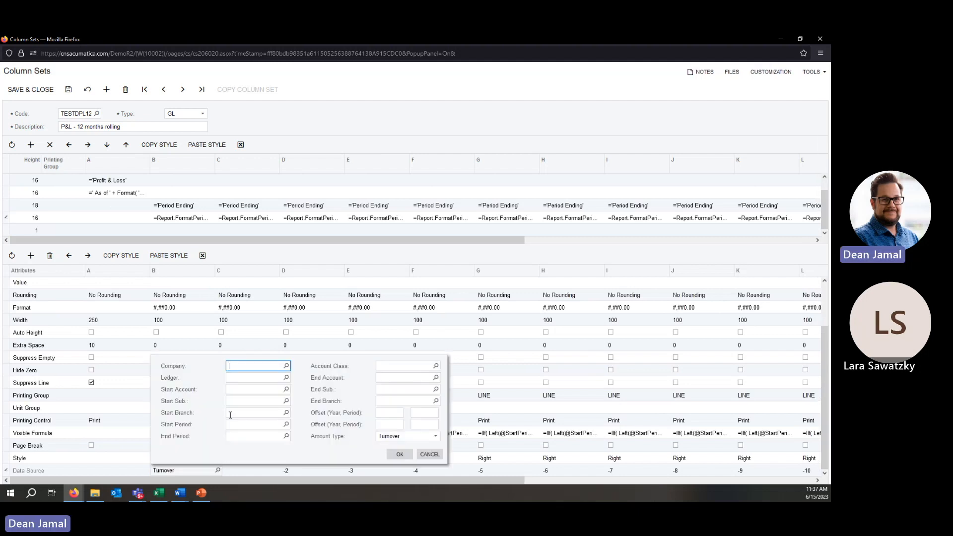
{"action": "left_click", "coordinate": [426, 459]}
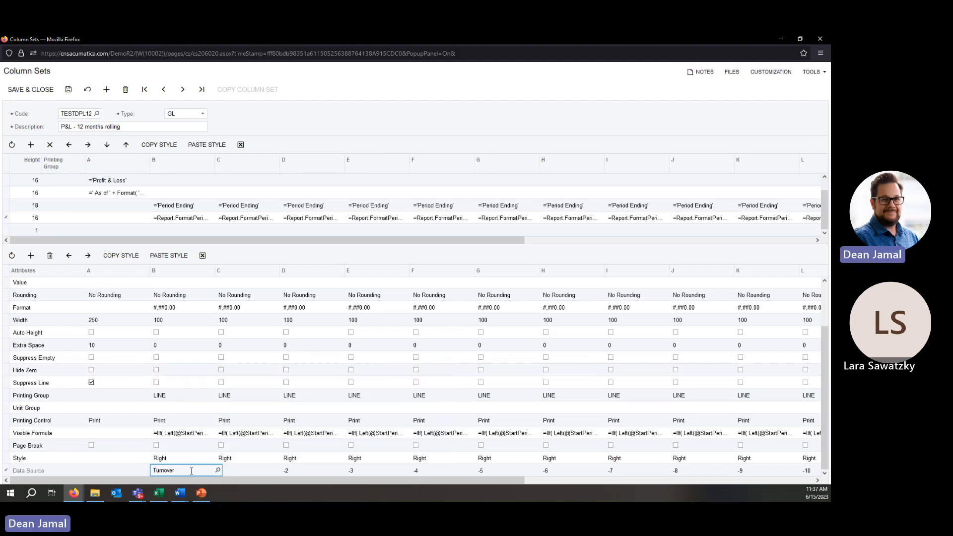
{"action": "left_click", "coordinate": [217, 470]}
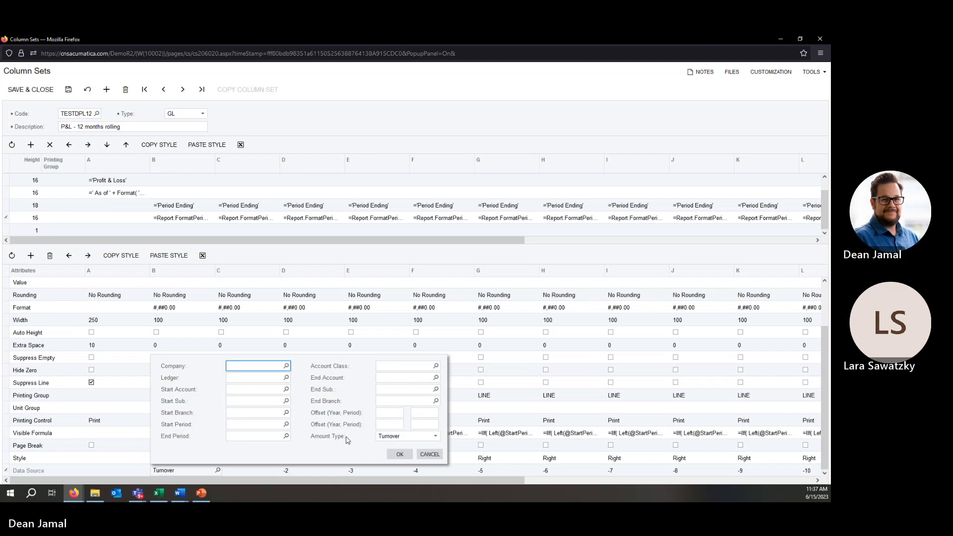
{"action": "left_click", "coordinate": [413, 436]}
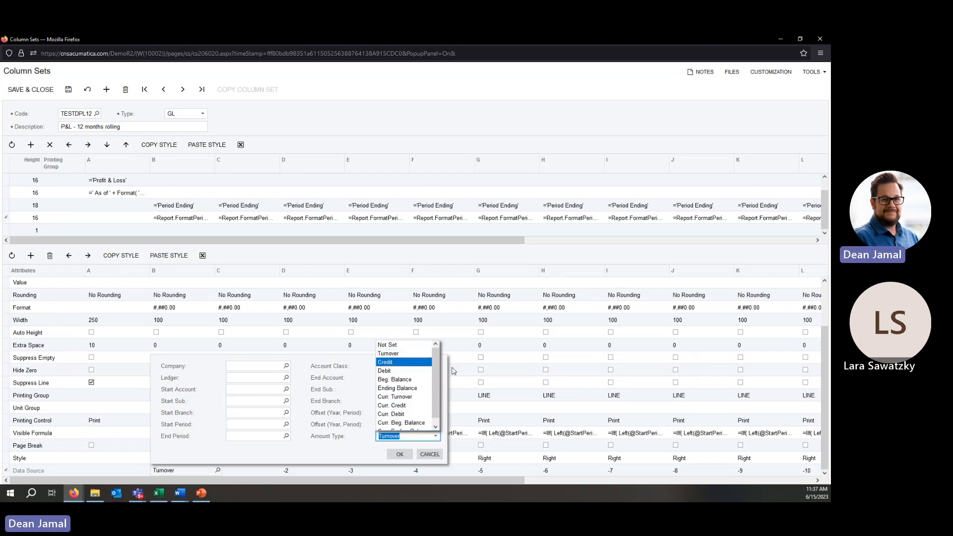
{"action": "left_click_drag", "start_coordinate": [436, 365], "coordinate": [436, 372]}
{"action": "left_click", "coordinate": [403, 349]}
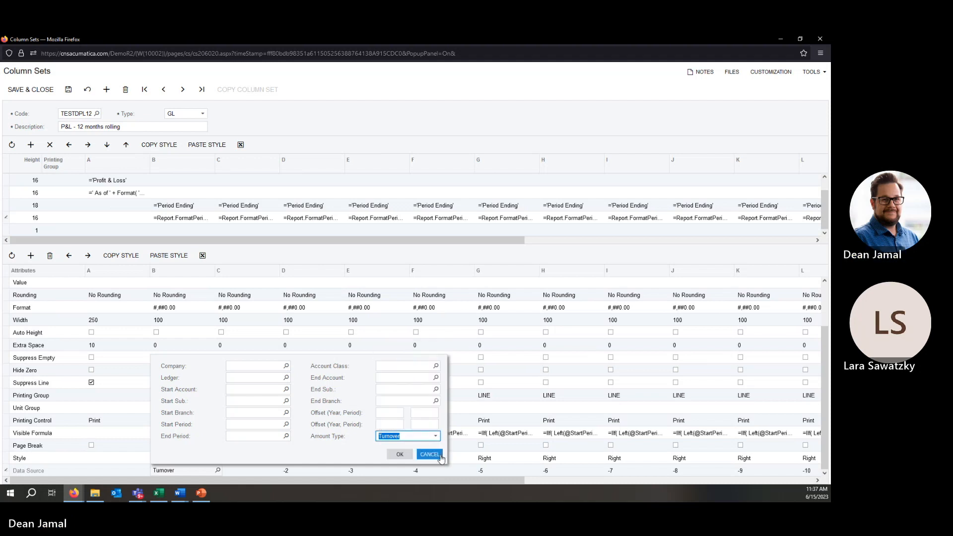
{"action": "key", "text": "Return"}
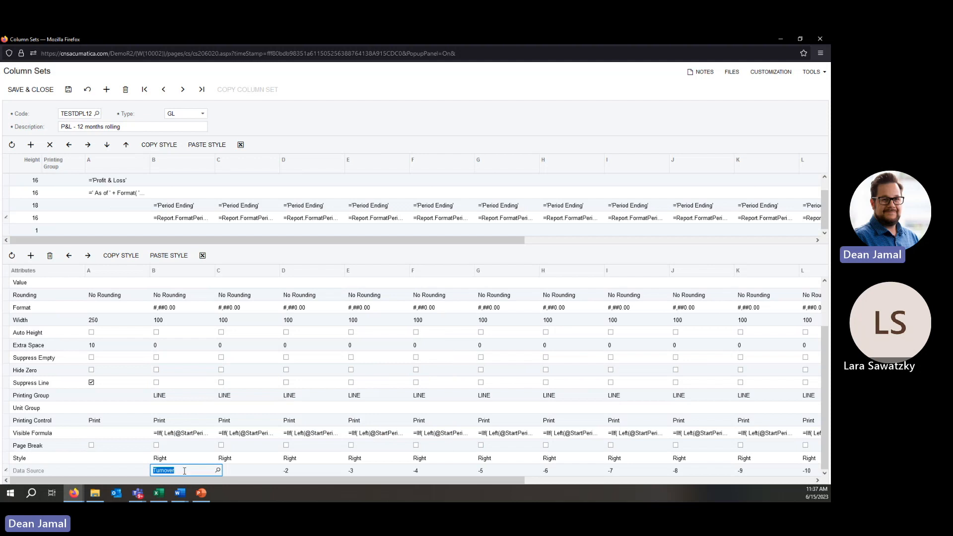
- Examine the year and period offsets in column C's Data Source settings and cancel out of them
{"action": "left_click", "coordinate": [241, 469]}
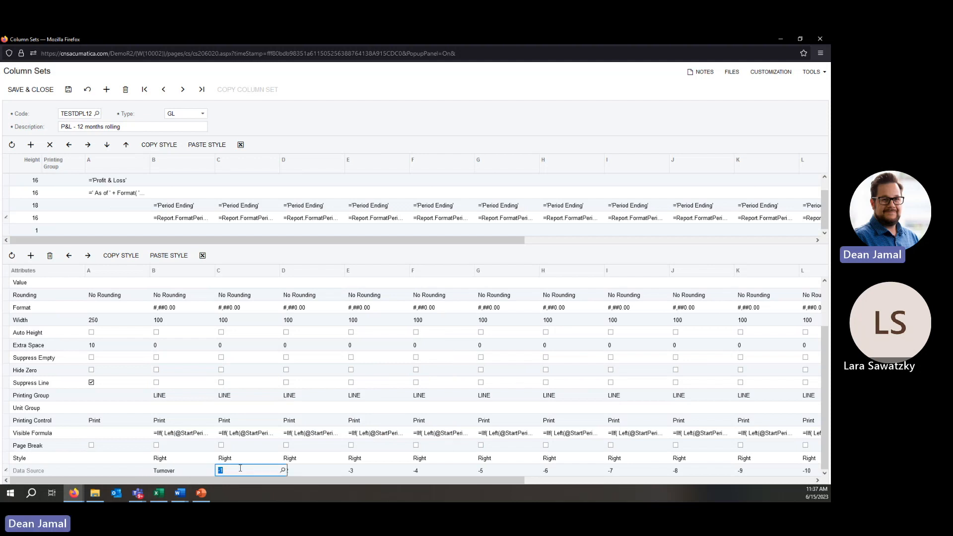
{"action": "left_click", "coordinate": [283, 471]}
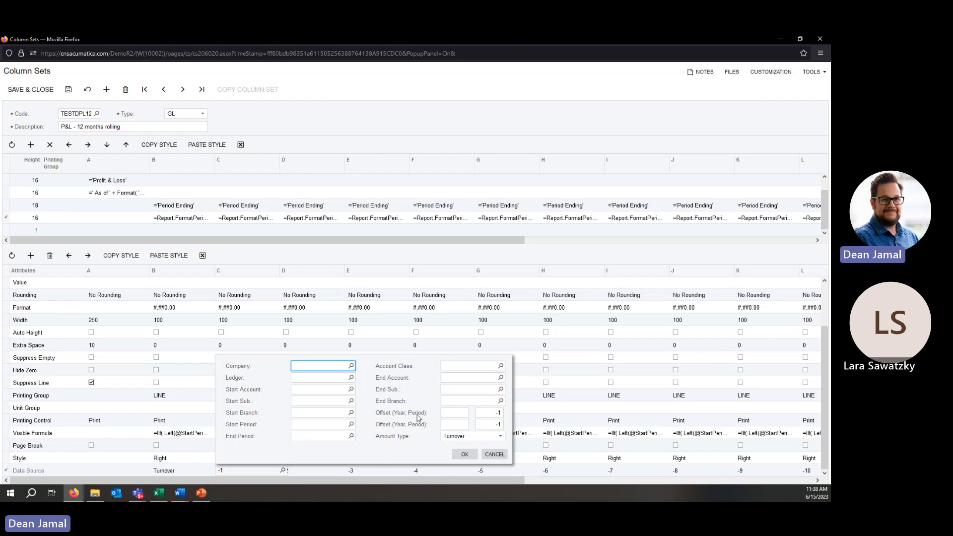
{"action": "left_click", "coordinate": [451, 413]}
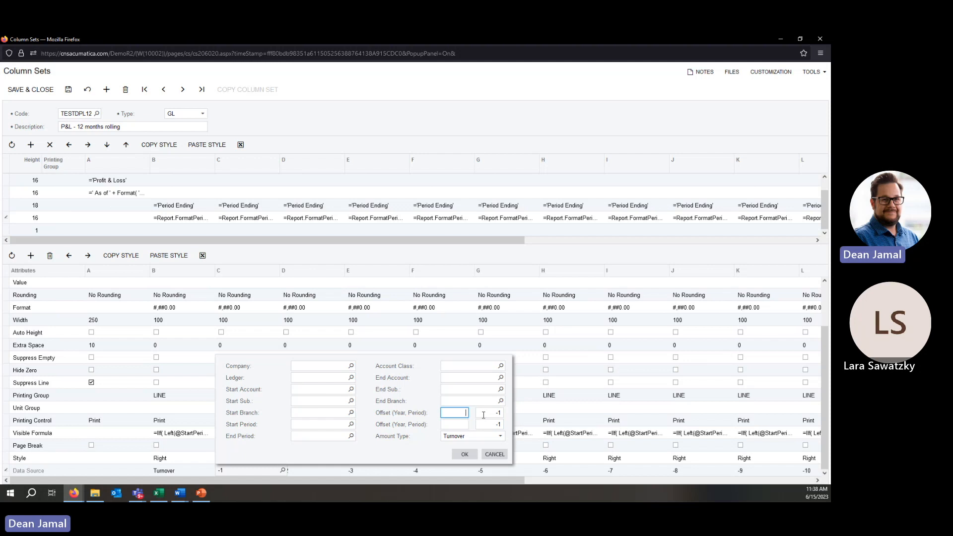
{"action": "left_click", "coordinate": [503, 455]}
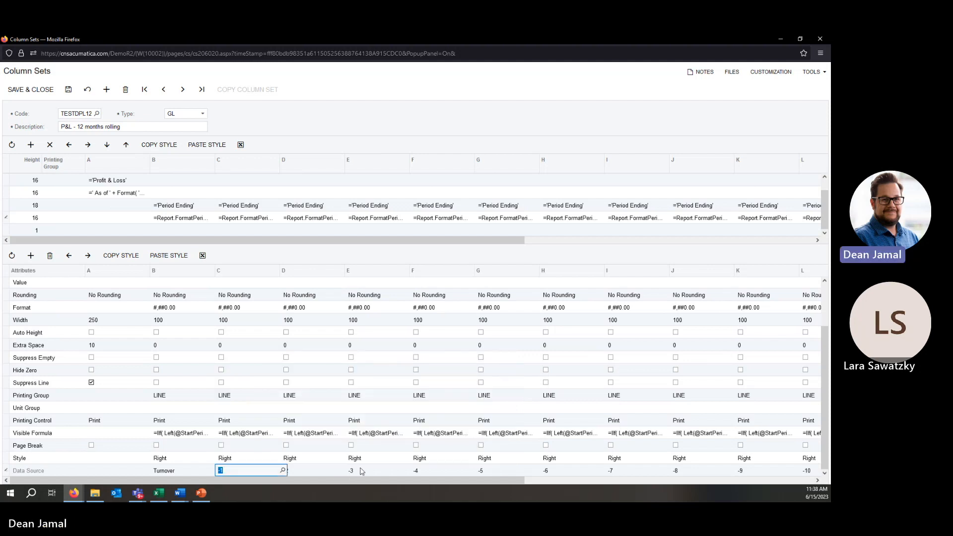
- Examine the Value formula of the 12 Month Total column O in the formula editor and cancel out of it
{"action": "left_click_drag", "start_coordinate": [464, 478], "coordinate": [763, 488]}
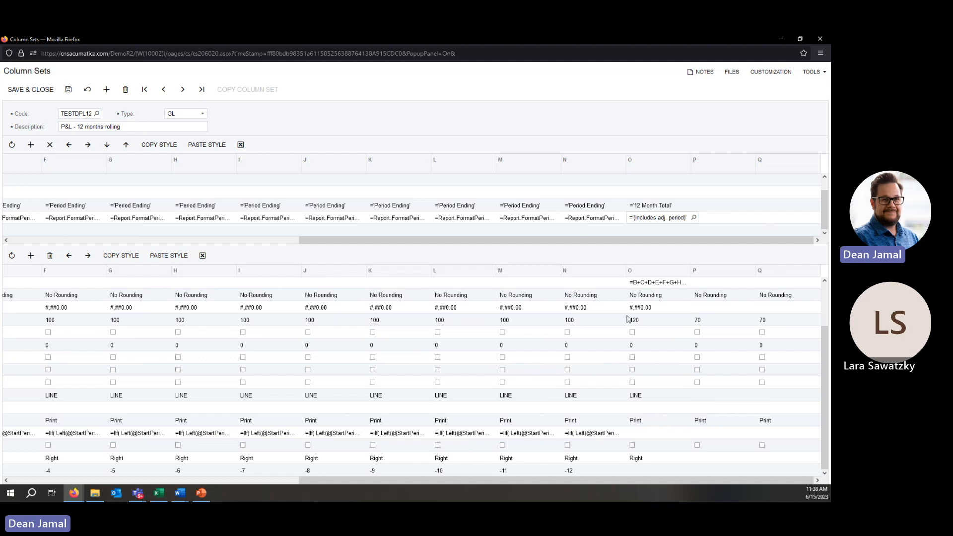
{"action": "scroll", "coordinate": [820, 358], "scroll_direction": "up", "scroll_amount": 2}
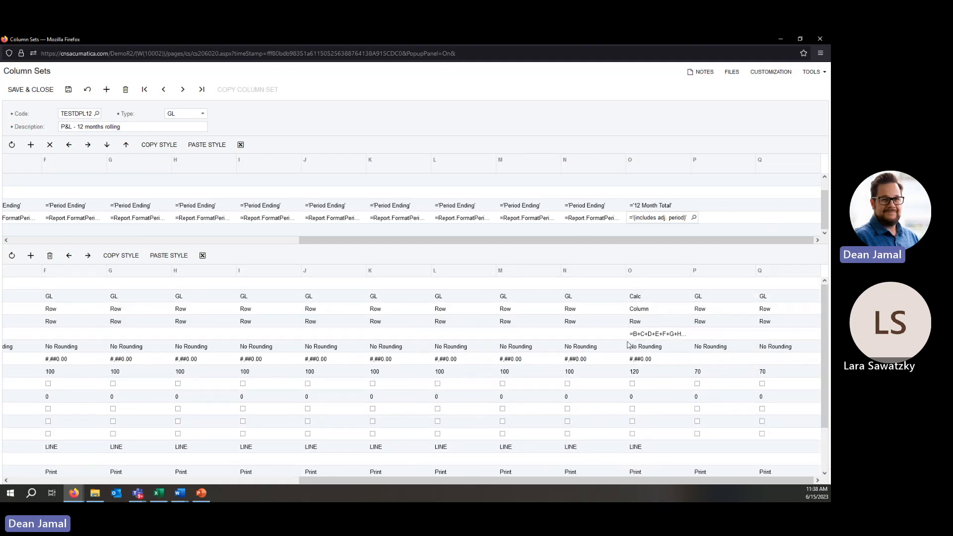
{"action": "left_click", "coordinate": [657, 339]}
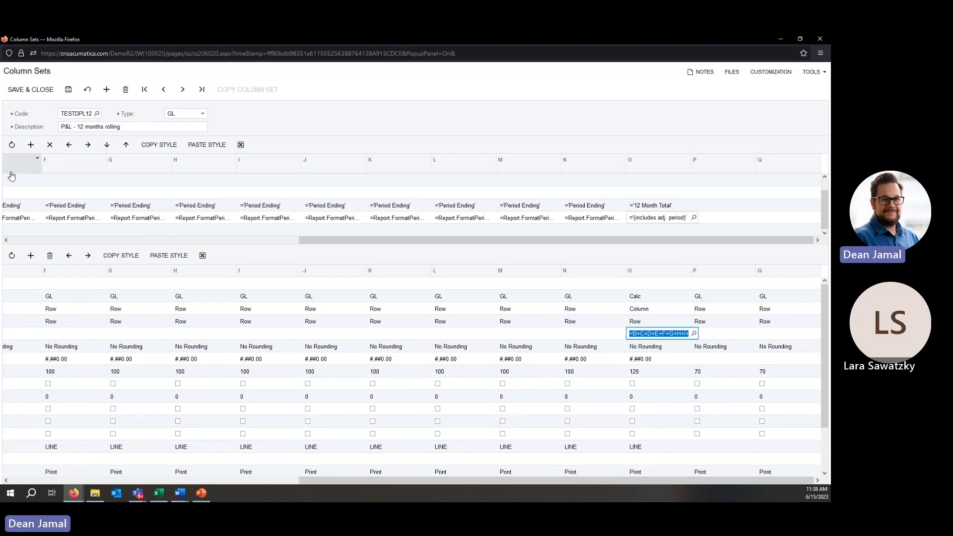
{"action": "left_click", "coordinate": [694, 334]}
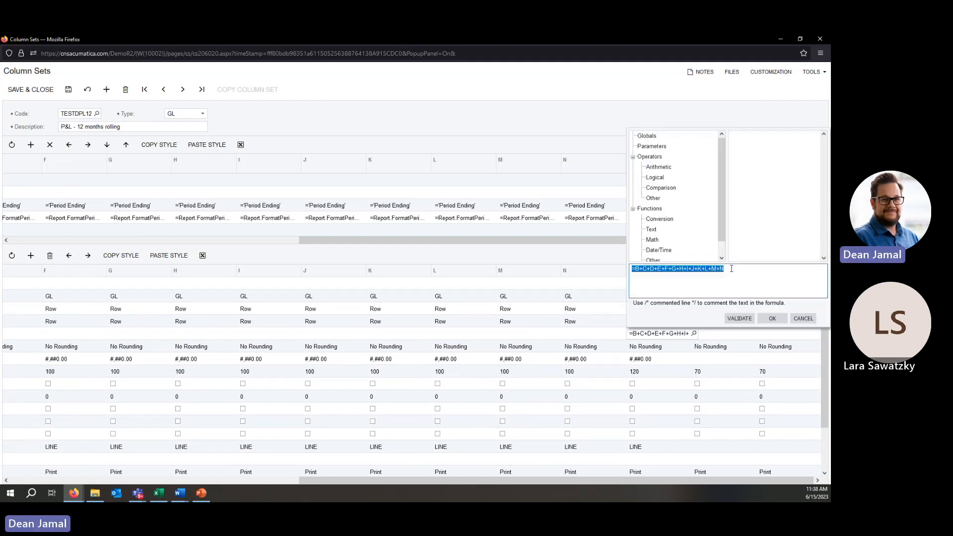
{"action": "left_click", "coordinate": [803, 318]}
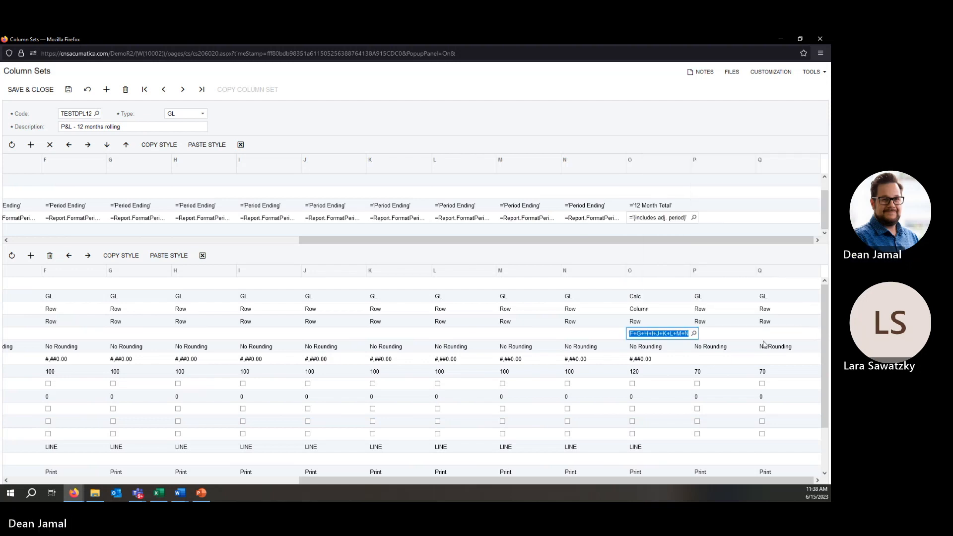
- Load the DPLM Profit & Loss Comparative column set, discarding any unsaved changes
{"action": "left_click_drag", "start_coordinate": [678, 480], "coordinate": [350, 496]}
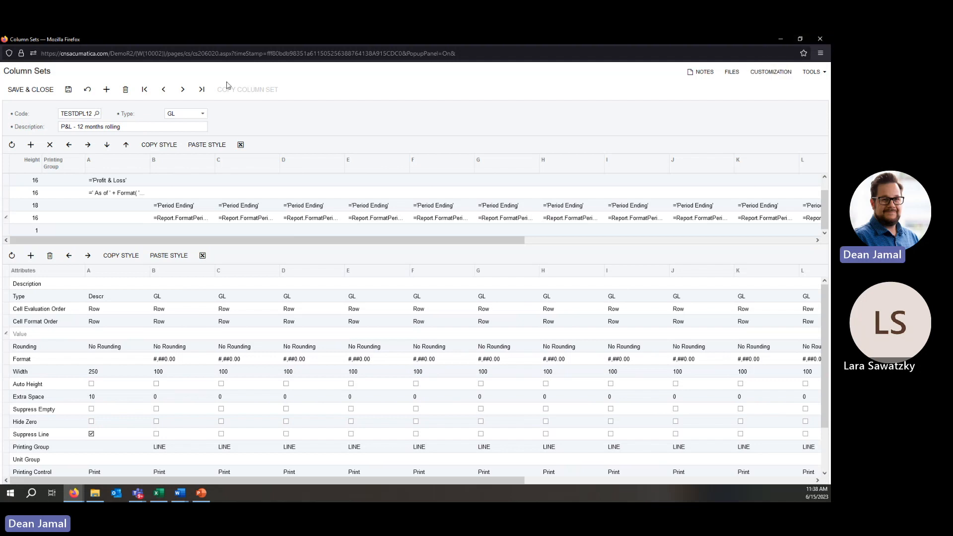
{"action": "left_click", "coordinate": [97, 114]}
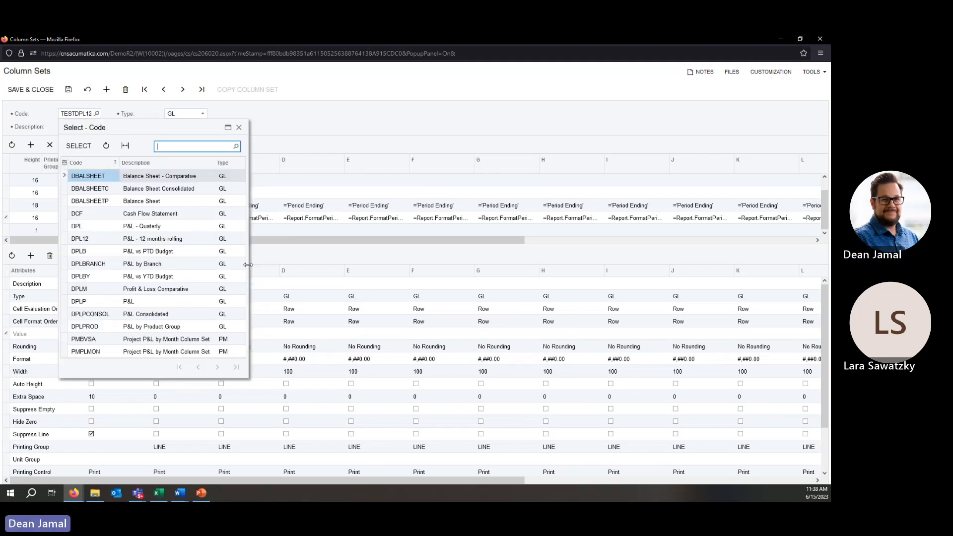
{"action": "left_click_drag", "start_coordinate": [248, 264], "coordinate": [367, 266]}
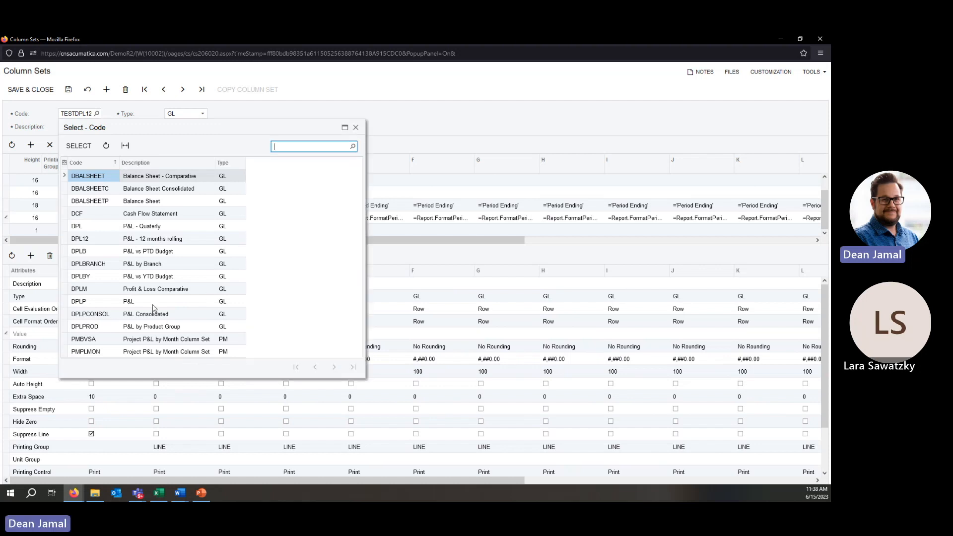
{"action": "double_click", "coordinate": [116, 292]}
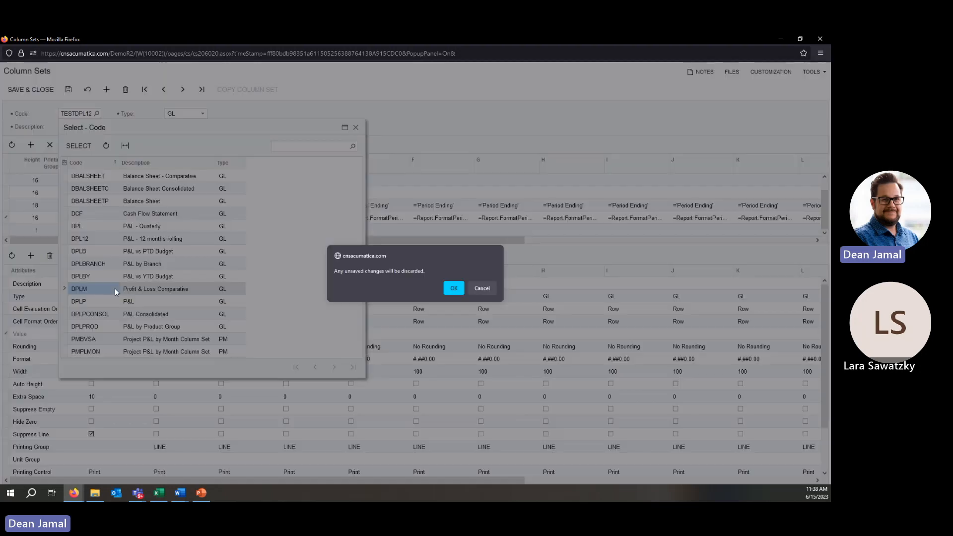
{"action": "left_click", "coordinate": [454, 288]}
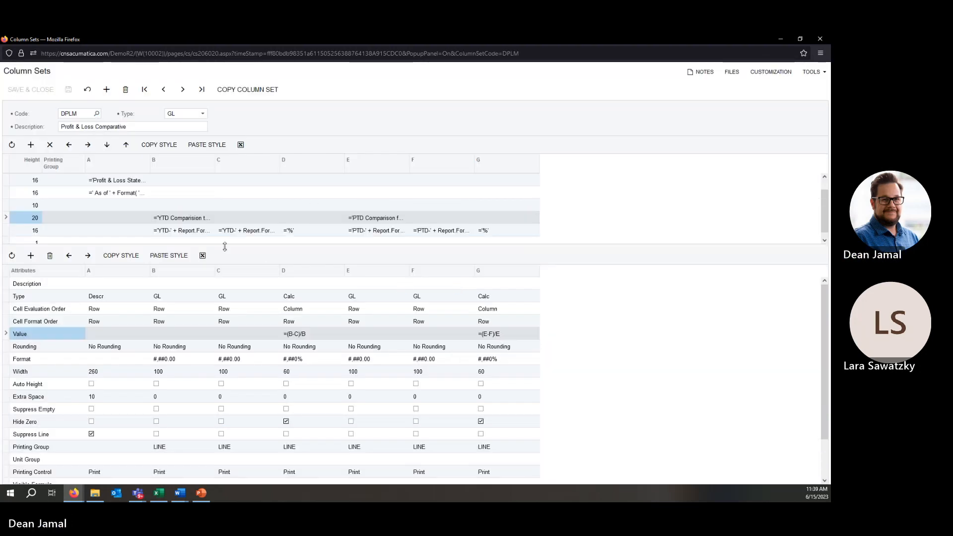
- Review the column attributes of the comparative set and widen column B to read its YTD heading formulas
{"action": "scroll", "coordinate": [323, 224], "scroll_direction": "down", "scroll_amount": 1}
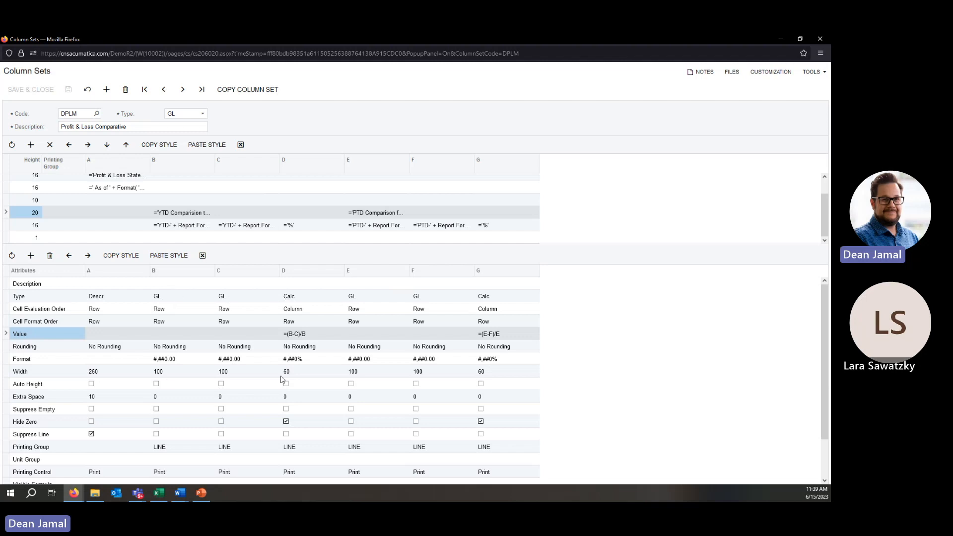
{"action": "scroll", "coordinate": [121, 337], "scroll_direction": "down", "scroll_amount": 1}
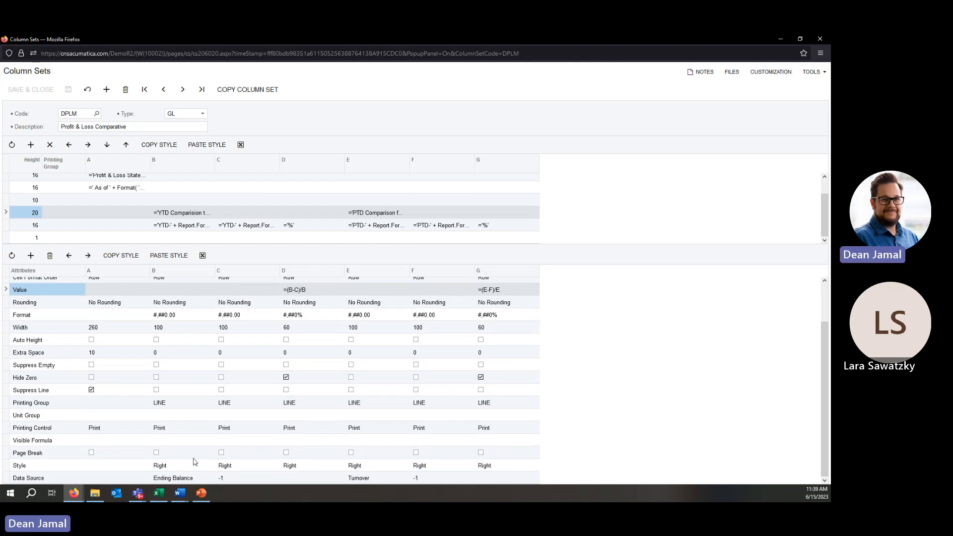
{"action": "left_click", "coordinate": [184, 479]}
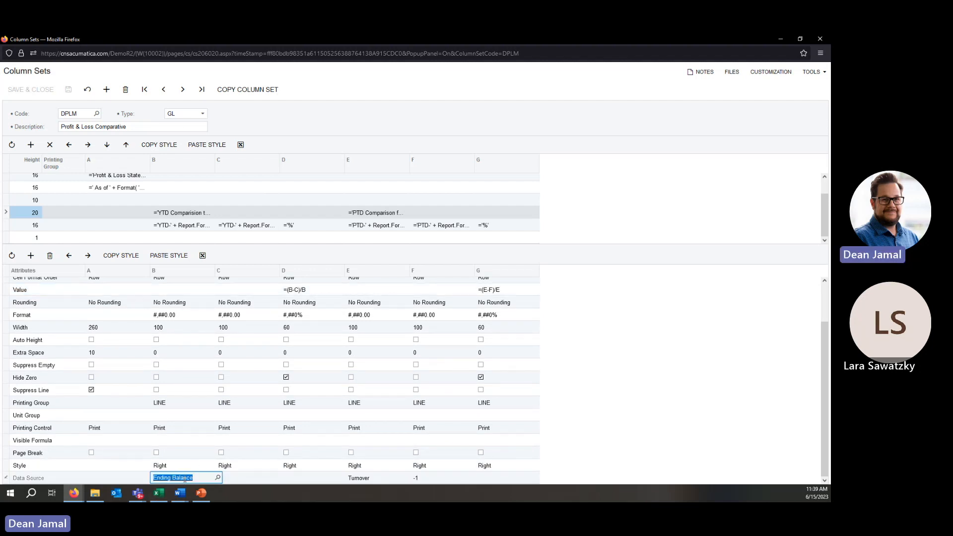
{"action": "scroll", "coordinate": [149, 367], "scroll_direction": "up", "scroll_amount": 1}
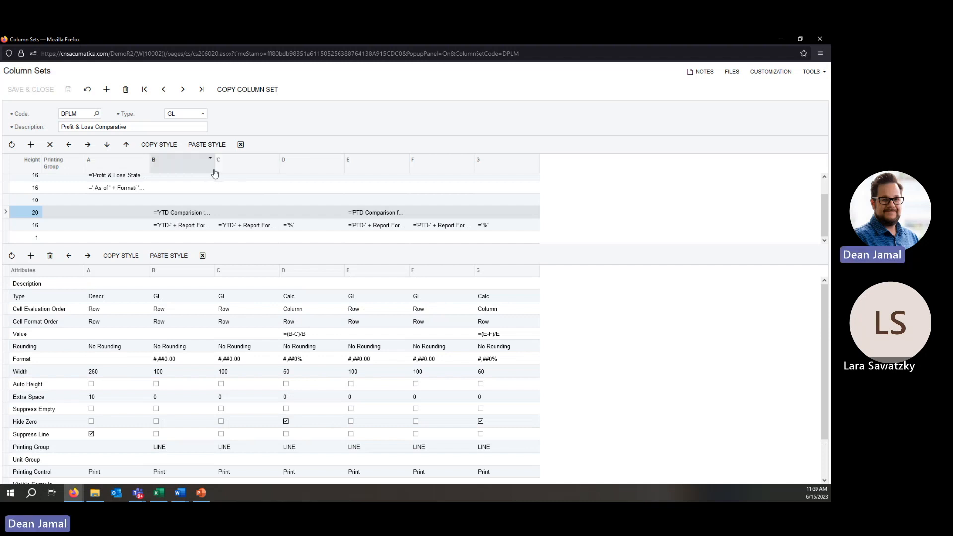
{"action": "left_click_drag", "start_coordinate": [215, 164], "coordinate": [248, 166]}
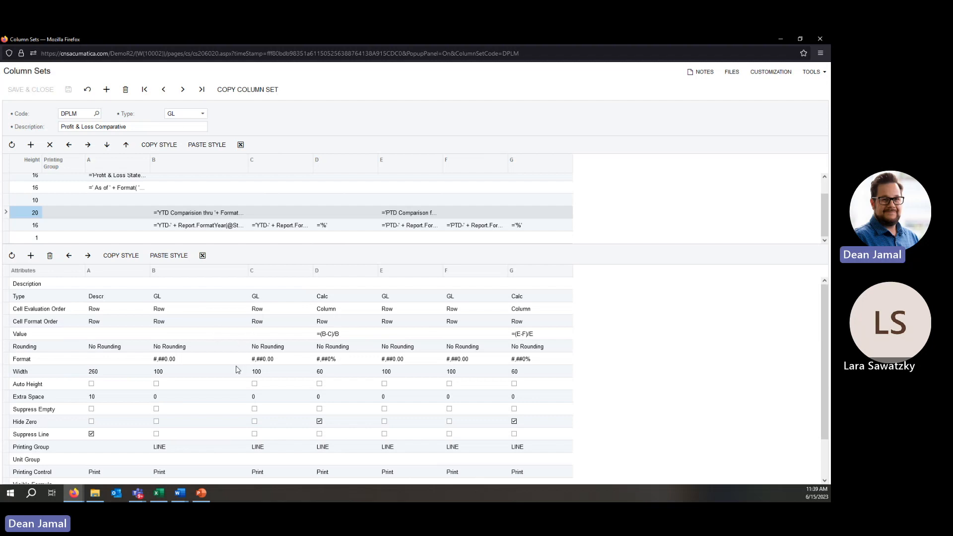
- Examine the Data Source settings of YTD column B, including its Amount Type, and cancel out of them
{"action": "scroll", "coordinate": [255, 388], "scroll_direction": "down", "scroll_amount": 2}
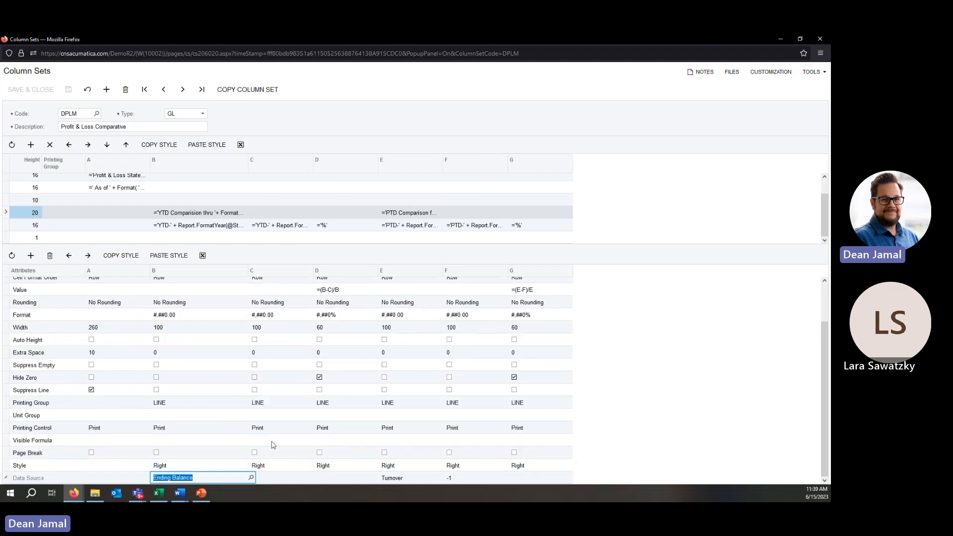
{"action": "left_click", "coordinate": [251, 478]}
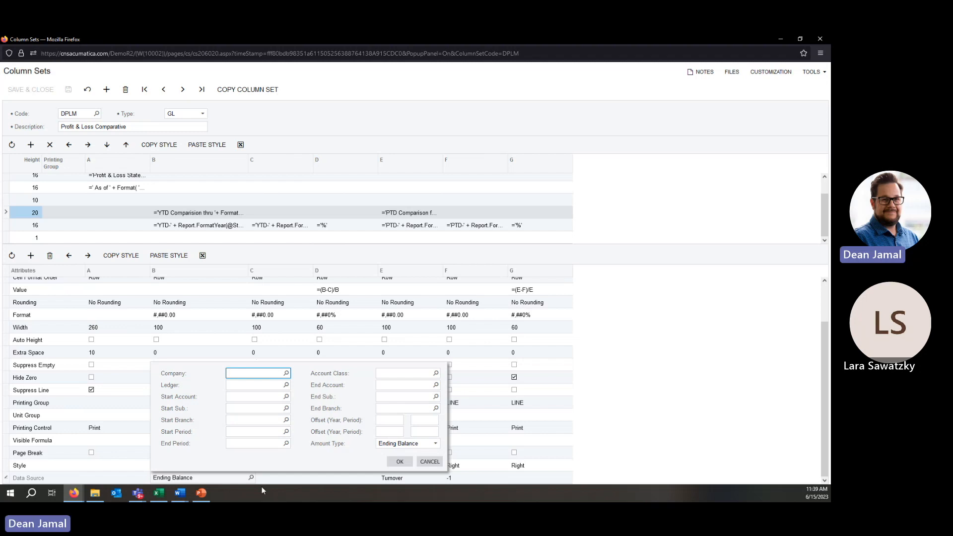
{"action": "left_click", "coordinate": [428, 462]}
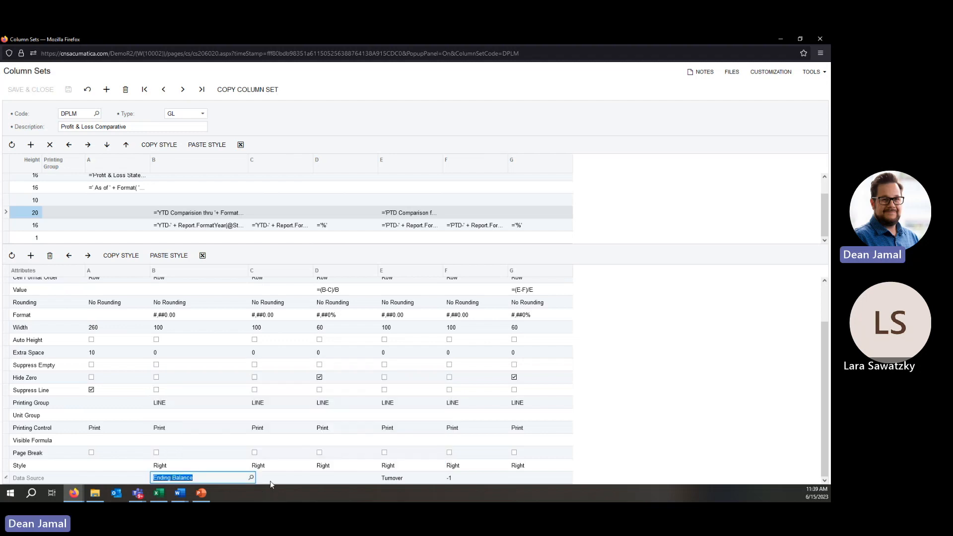
- Examine the year offsets in the Data Source settings of YTD column C and cancel out of them
{"action": "left_click", "coordinate": [271, 478]}
{"action": "left_click", "coordinate": [316, 478]}
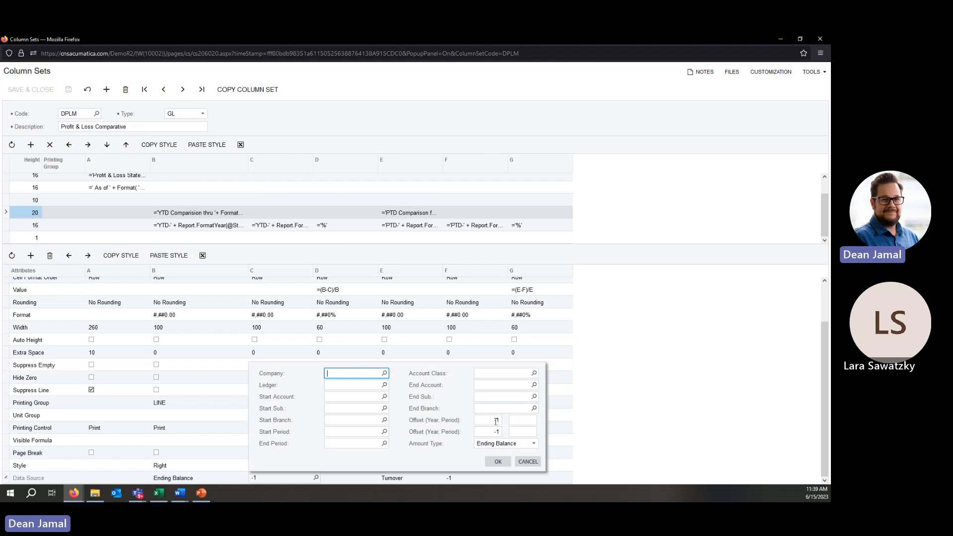
{"action": "left_click", "coordinate": [529, 461]}
- Check the Format and Data Source attributes of the calculated percentage column D
{"action": "scroll", "coordinate": [283, 389], "scroll_direction": "up", "scroll_amount": 3}
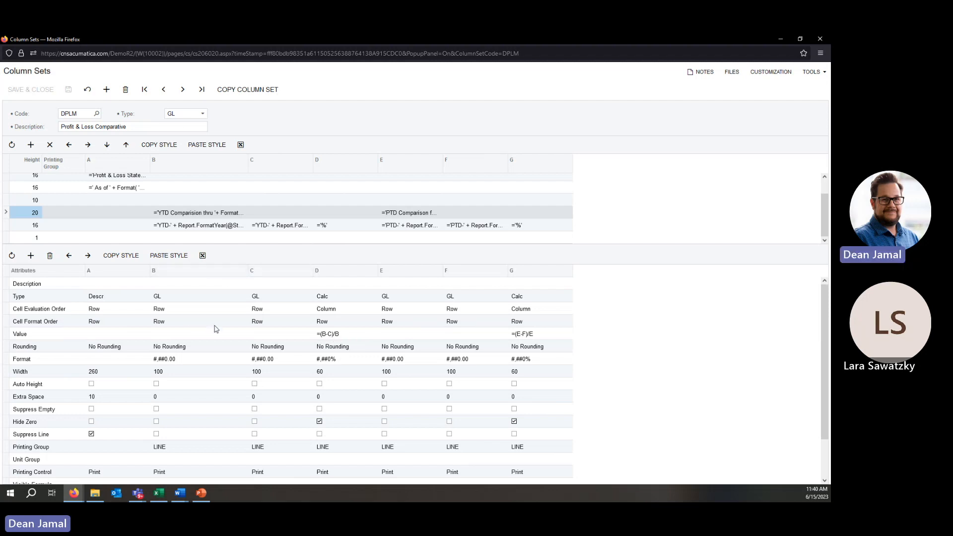
{"action": "left_click", "coordinate": [345, 358]}
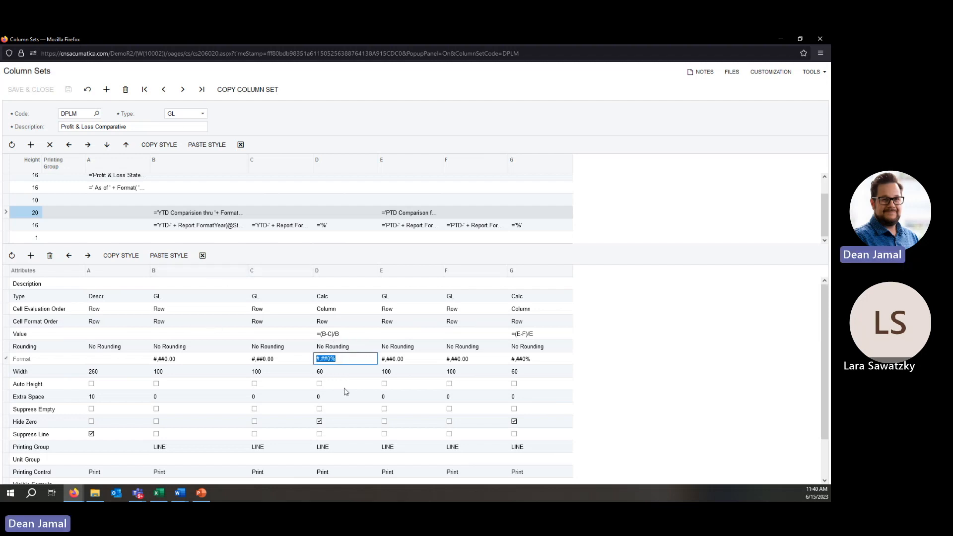
{"action": "scroll", "coordinate": [346, 391], "scroll_direction": "down", "scroll_amount": 2}
{"action": "left_click", "coordinate": [337, 478]}
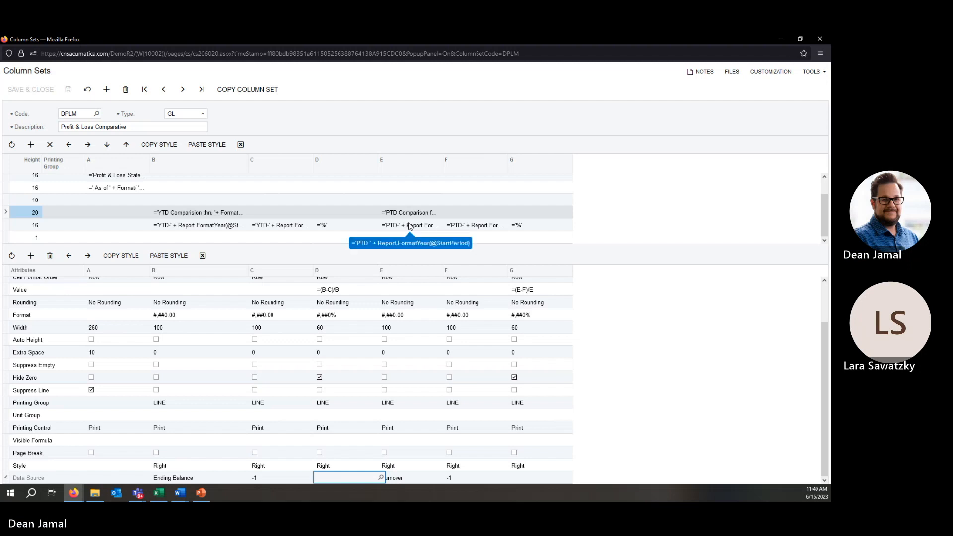
- Compare the Data Source settings of PTD columns E and F, cancelling out of each without changes
{"action": "left_click", "coordinate": [417, 480]}
{"action": "left_click", "coordinate": [446, 478]}
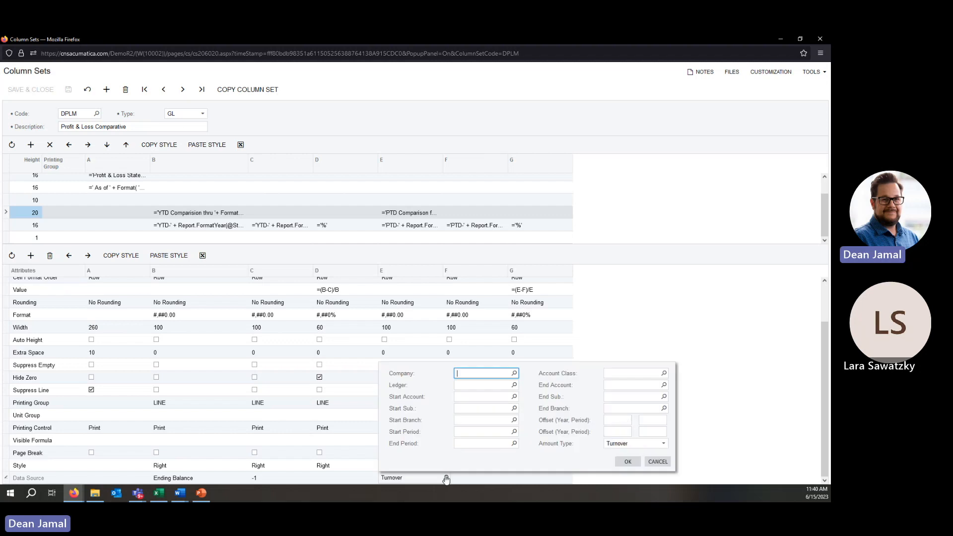
{"action": "left_click", "coordinate": [658, 461]}
{"action": "left_click", "coordinate": [477, 478]}
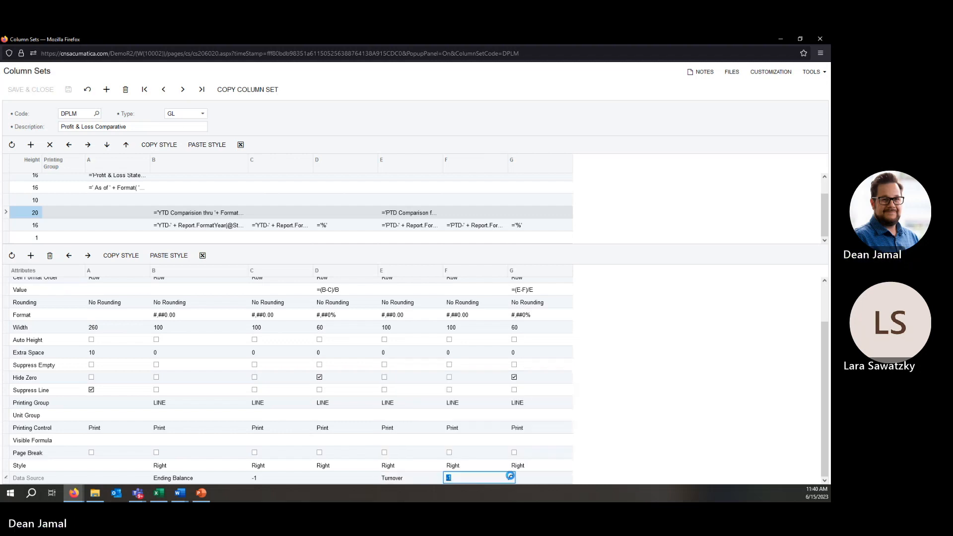
{"action": "left_click", "coordinate": [511, 476]}
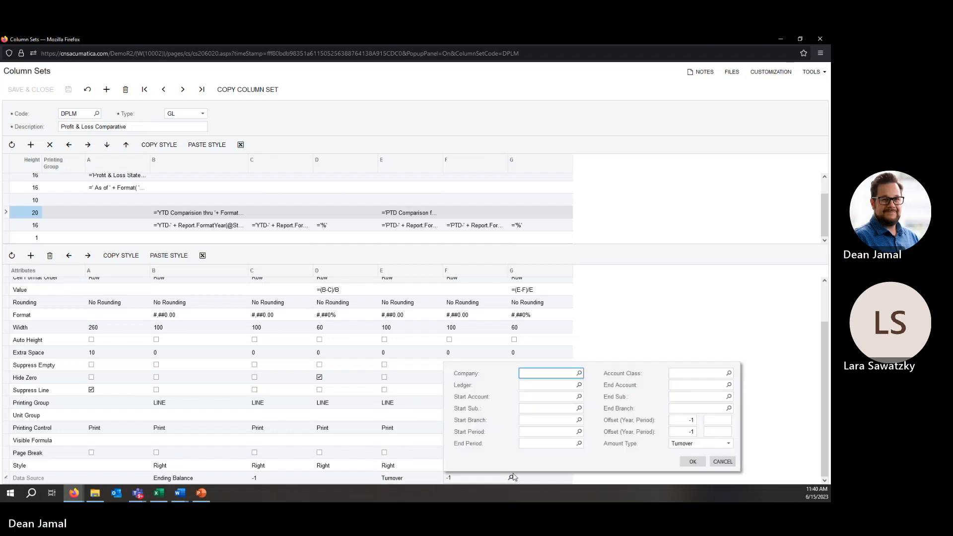
{"action": "left_click", "coordinate": [726, 462]}
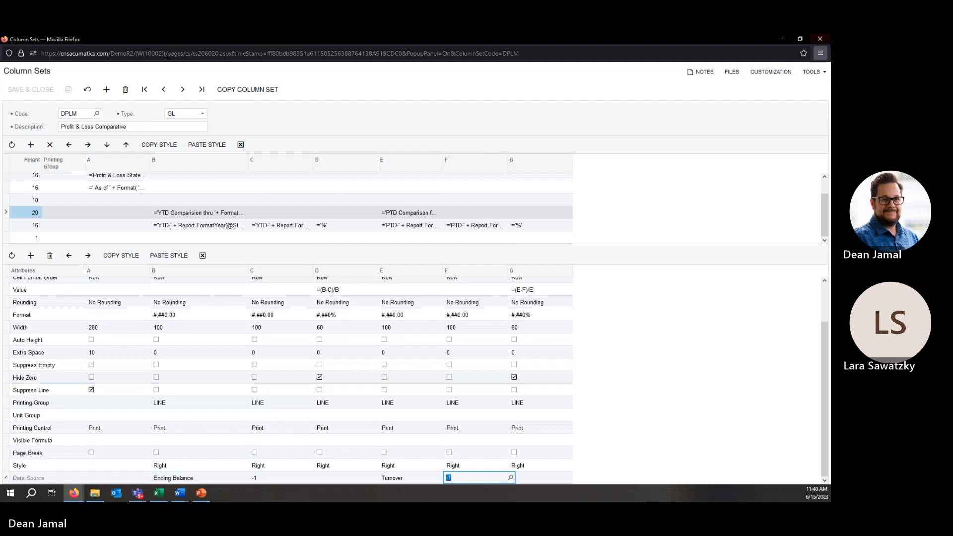
- Close the Column Sets window, check the unit sets available in the DPL report definition, and return to the definitions list
{"action": "left_click", "coordinate": [821, 39]}
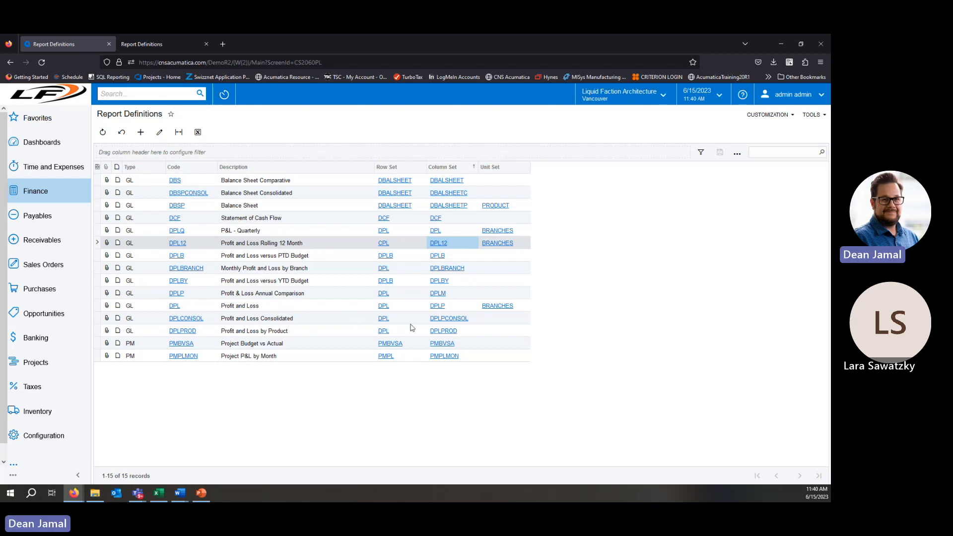
{"action": "left_click", "coordinate": [176, 307]}
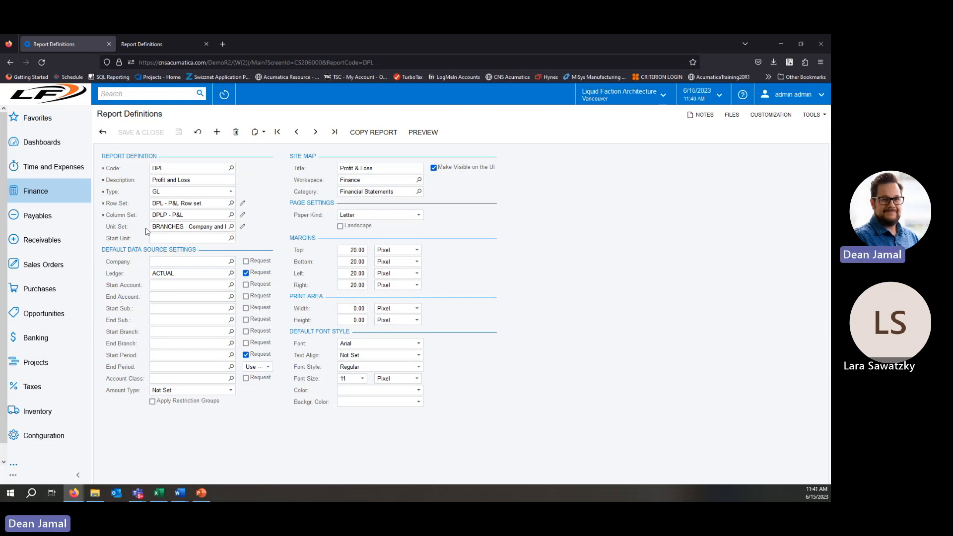
{"action": "left_click", "coordinate": [231, 227]}
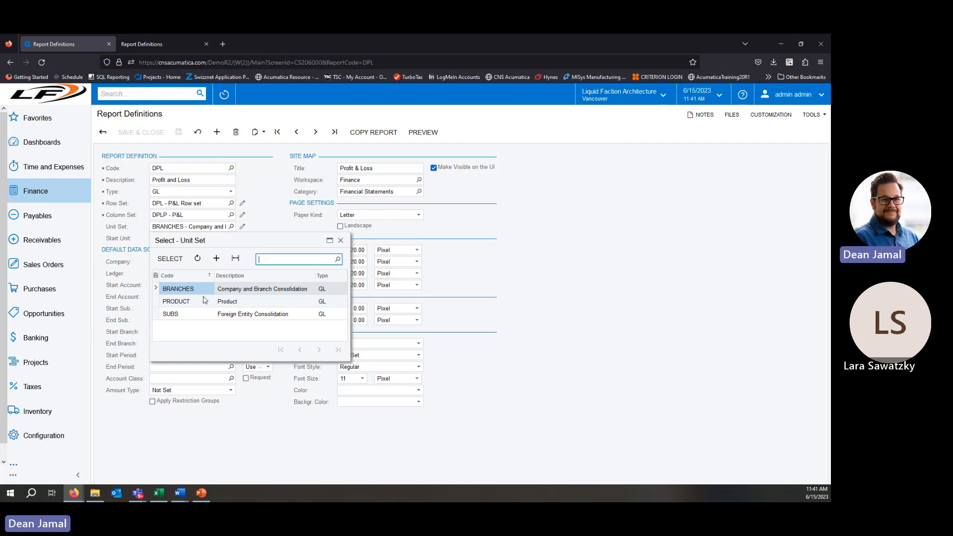
{"action": "left_click", "coordinate": [341, 240]}
{"action": "left_click", "coordinate": [103, 133]}
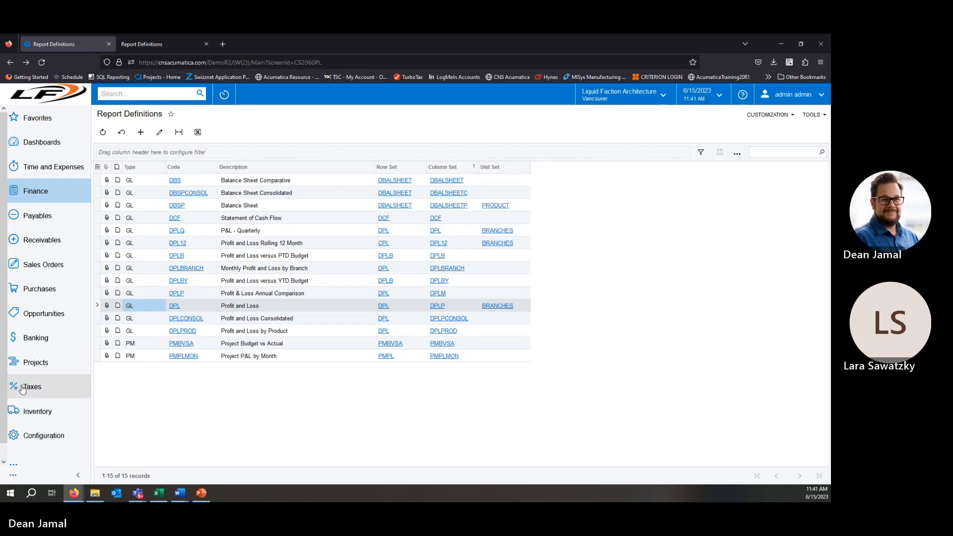
- Switch to the PowerPoint slide show with the Best Practices slide and maximize its window
{"action": "left_click", "coordinate": [202, 494]}
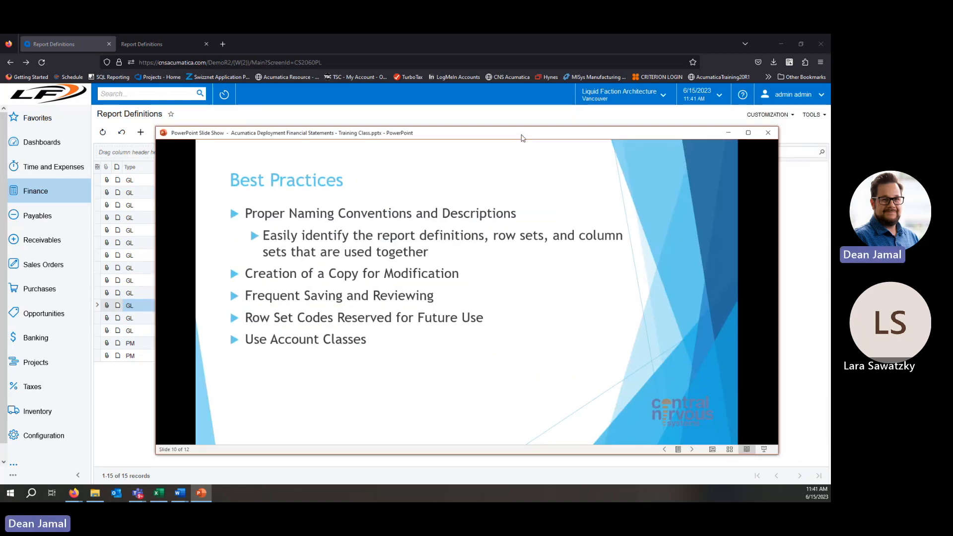
{"action": "double_click", "coordinate": [528, 135]}
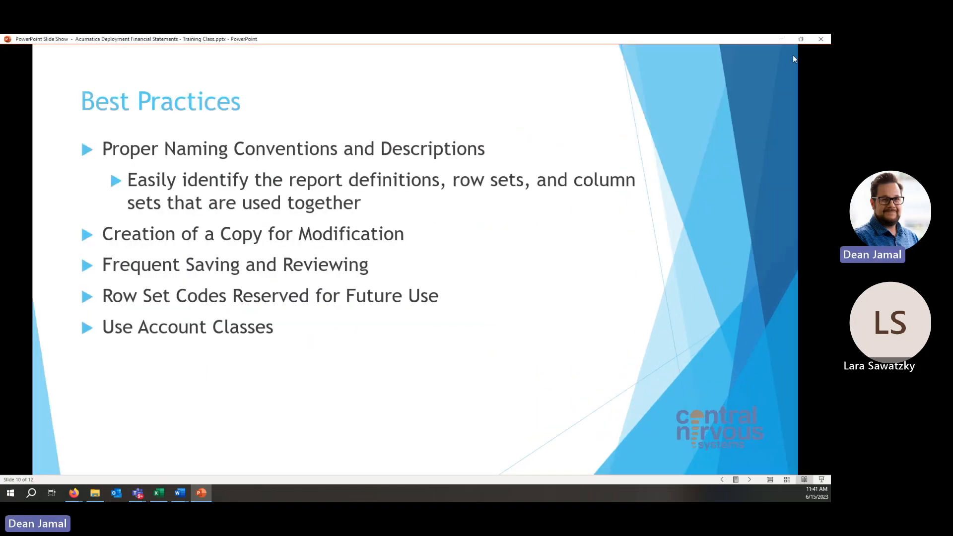